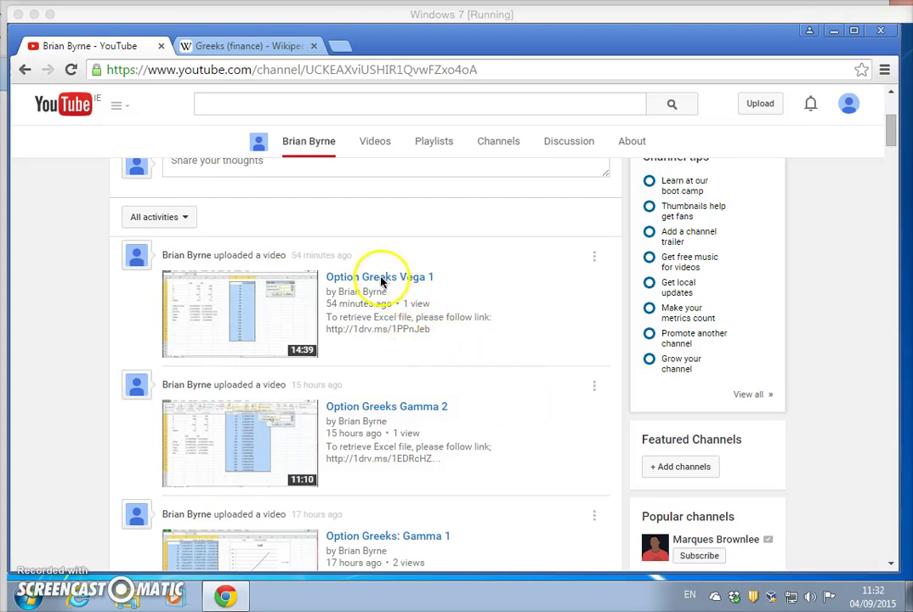
# Step: Open the "Option Greeks Vega 1" video, pause it and follow the Excel file link in its description
pyautogui.click(414, 277)
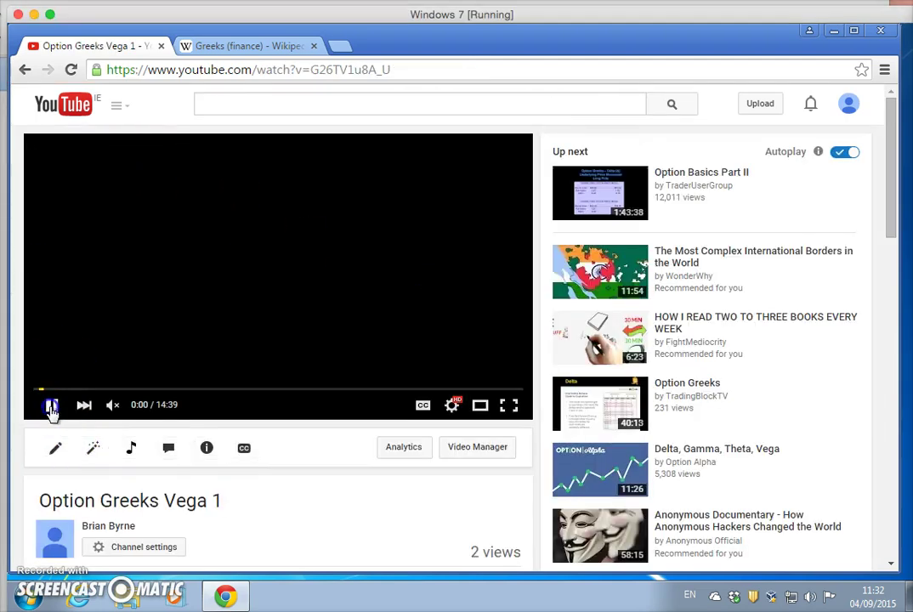
pyautogui.click(51, 403)
pyautogui.click(25, 68)
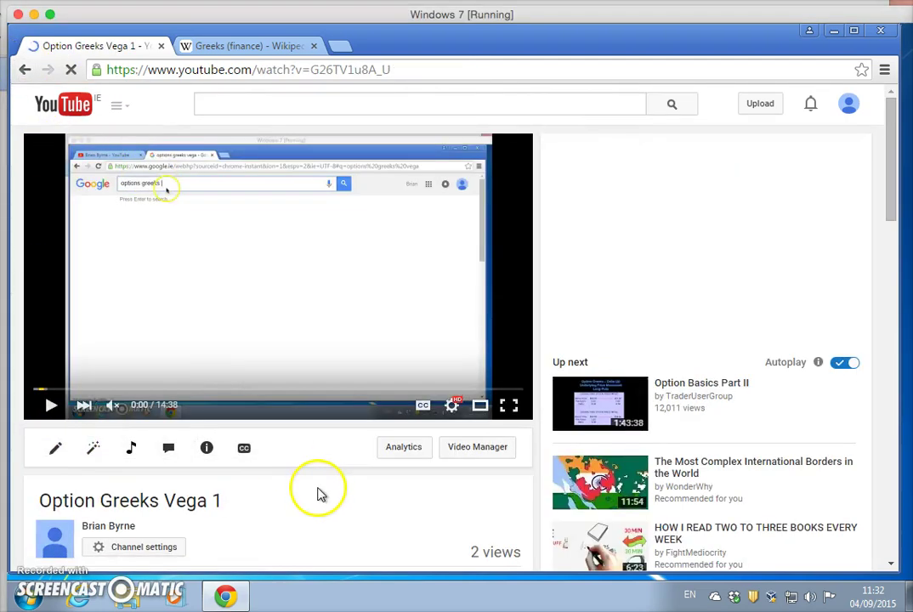
pyautogui.scroll(-3, 320, 492)
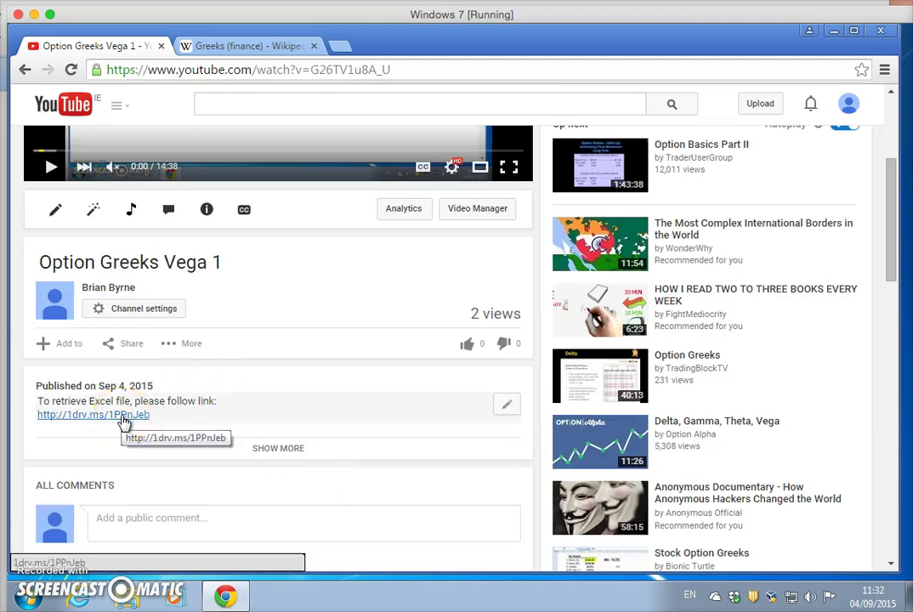
pyautogui.click(124, 417)
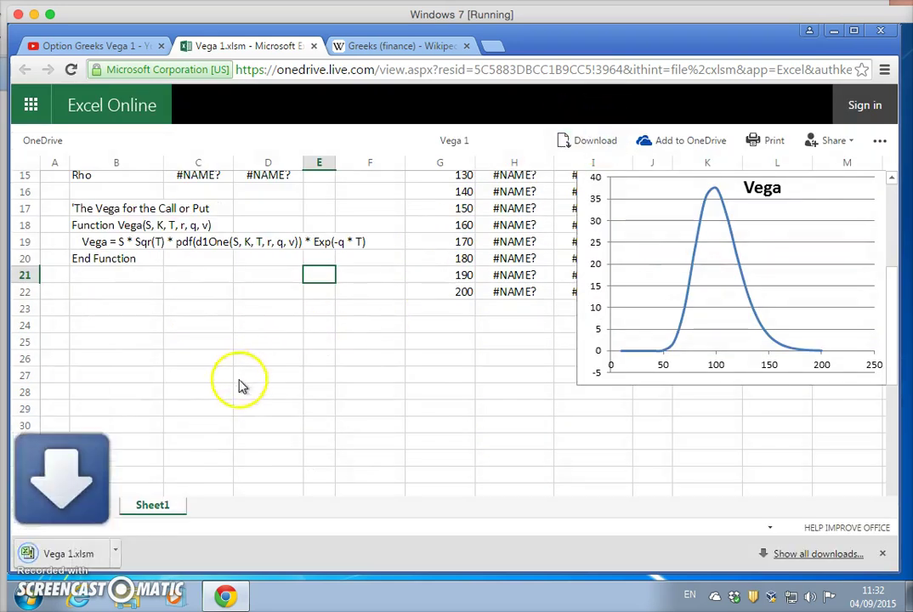
# Step: Open the downloaded Vega 1.xlsm workbook in Excel and enable both editing and its macro content
pyautogui.click(99, 561)
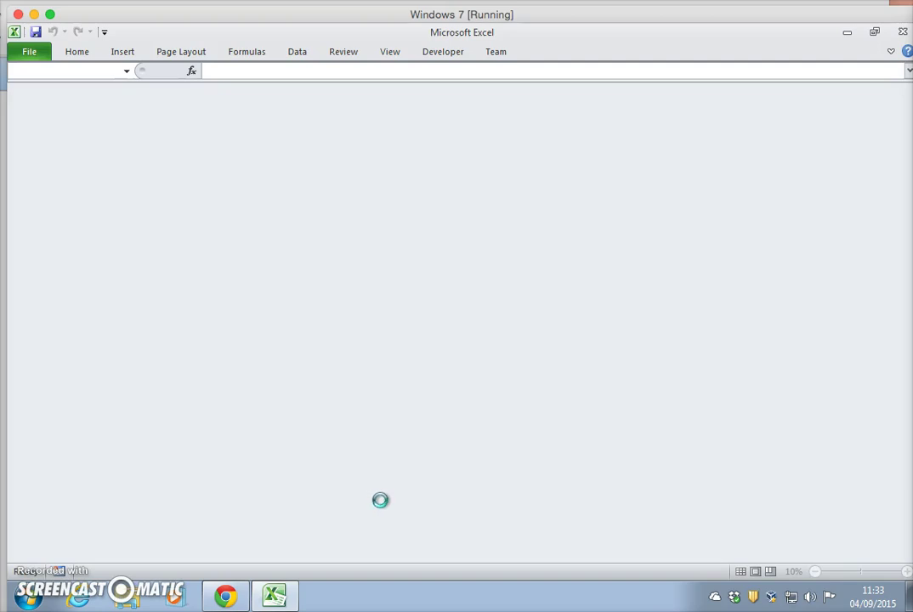
pyautogui.moveTo(225, 596)
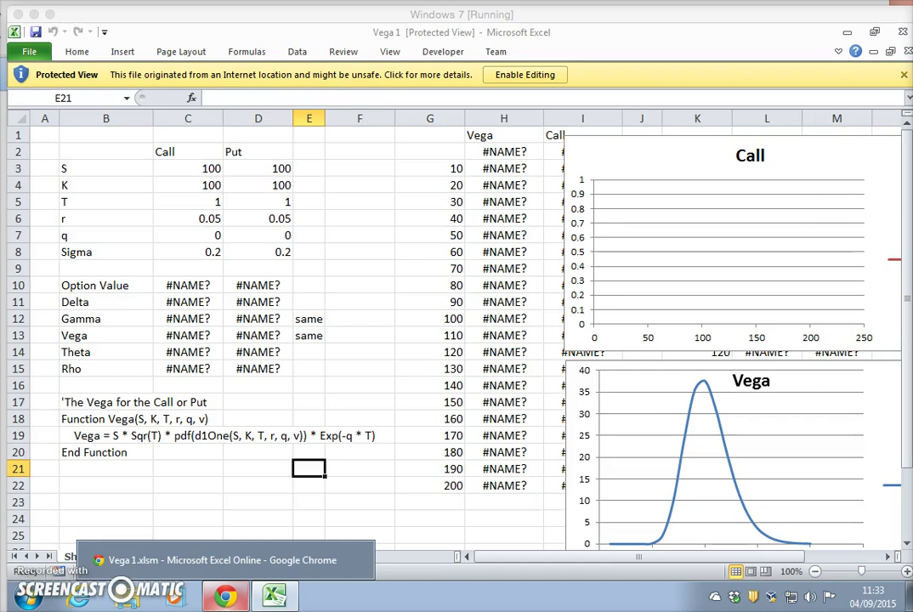
pyautogui.click(538, 77)
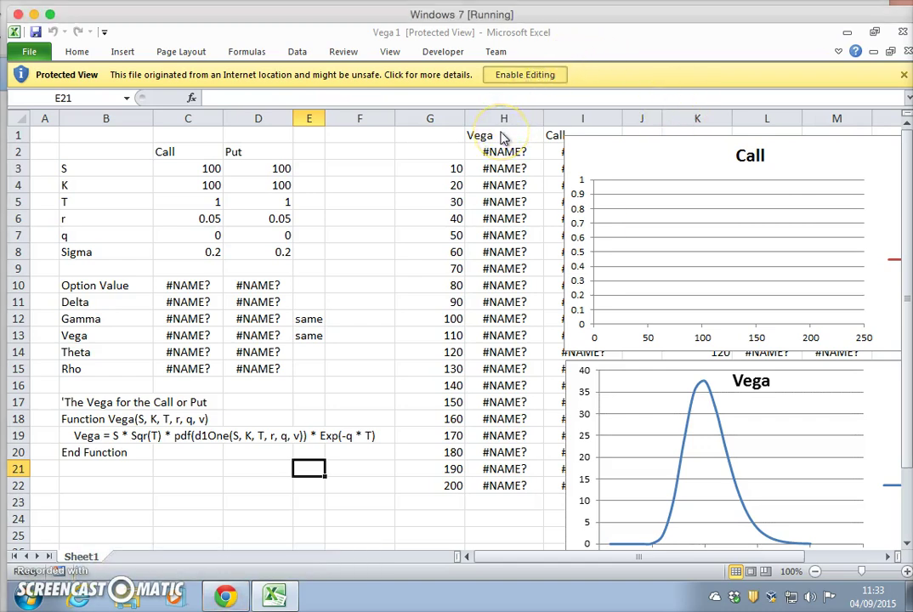
pyautogui.click(523, 79)
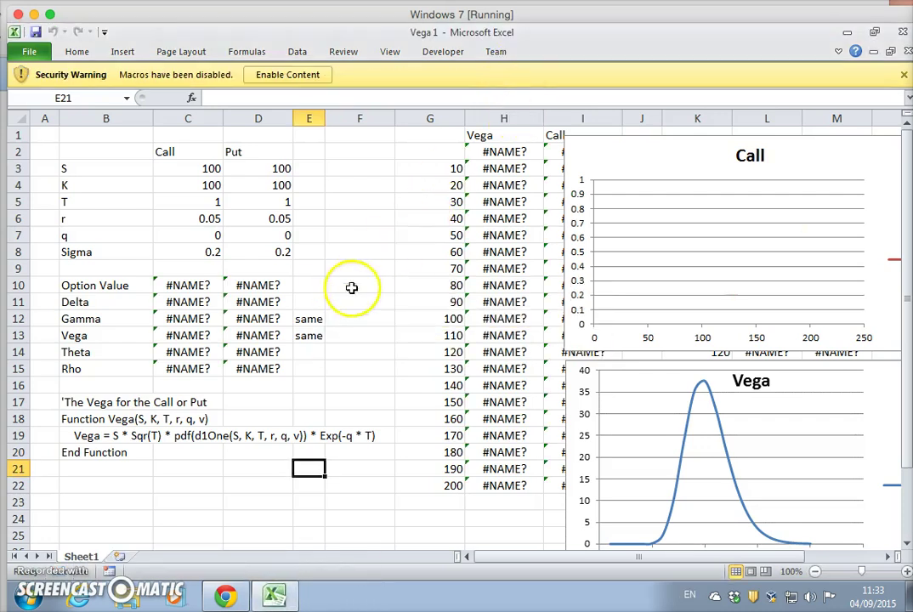
pyautogui.click(305, 75)
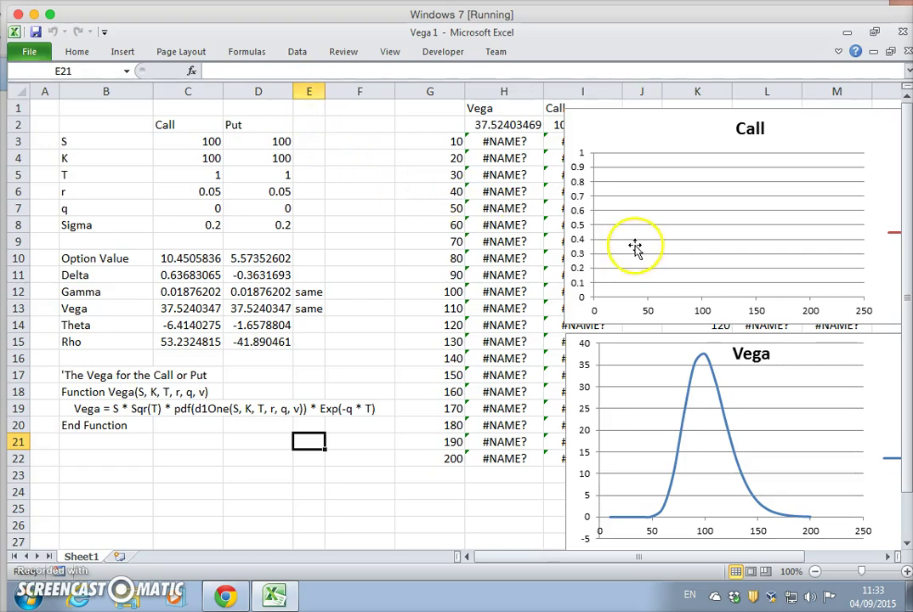
# Step: Move the Call chart away from the Vega and Call table so that column I is uncovered
pyautogui.click(160, 461)
pyautogui.moveTo(440, 124); pyautogui.dragTo(562, 140)
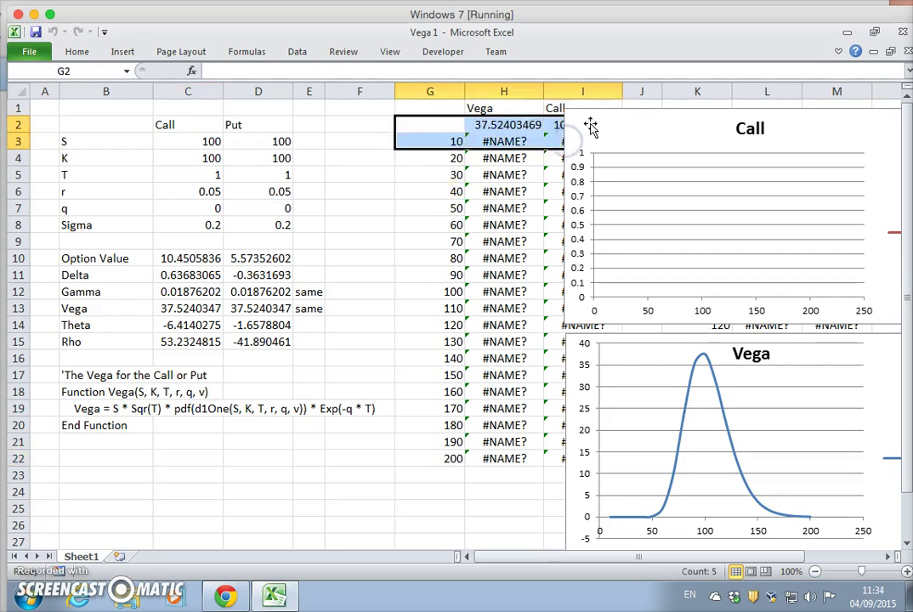
pyautogui.click(591, 125)
# Step: Recreate the data table over G2:I22 with C3 as the column input cell, and move the Call chart back beside column H
pyautogui.click(458, 121)
pyautogui.moveTo(457, 122); pyautogui.dragTo(563, 451)
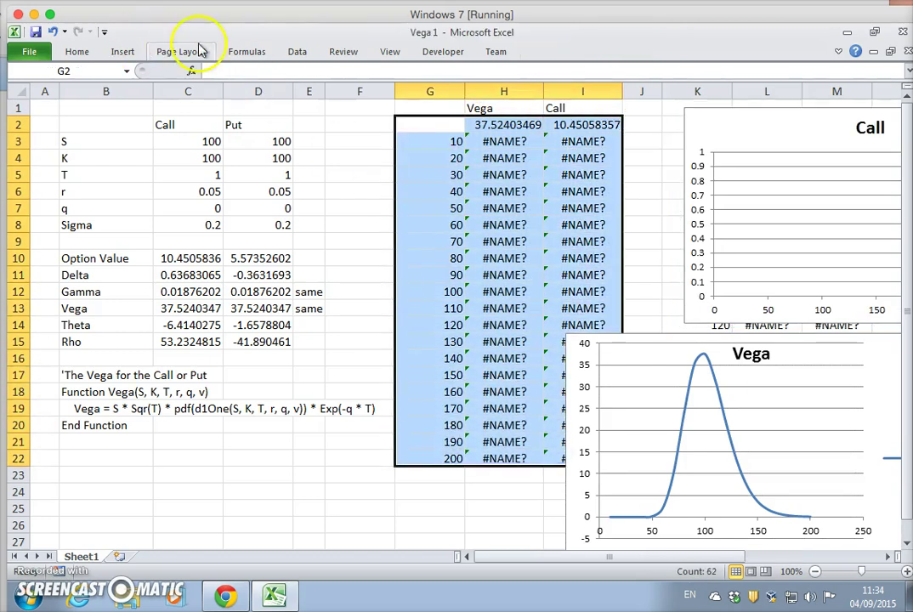
pyautogui.click(285, 55)
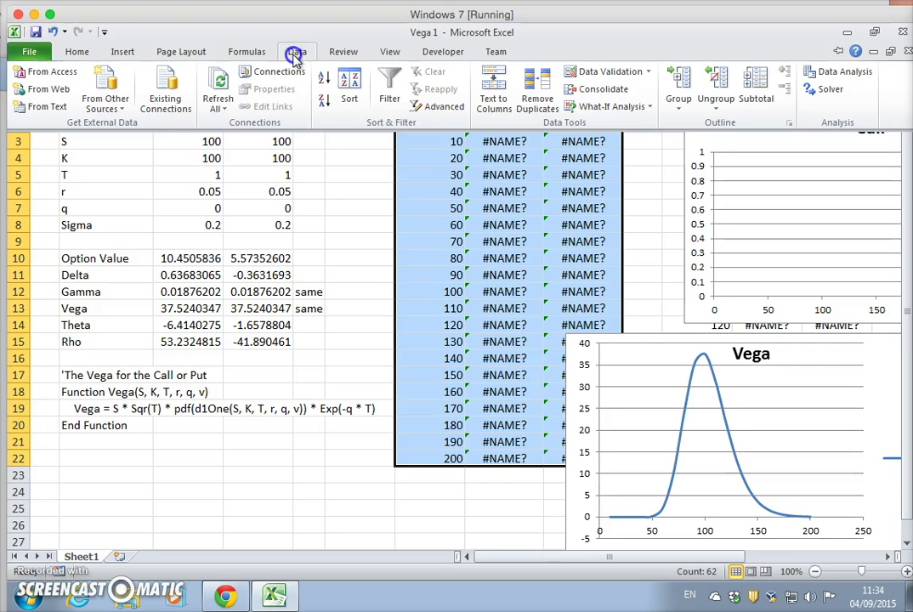
pyautogui.click(593, 113)
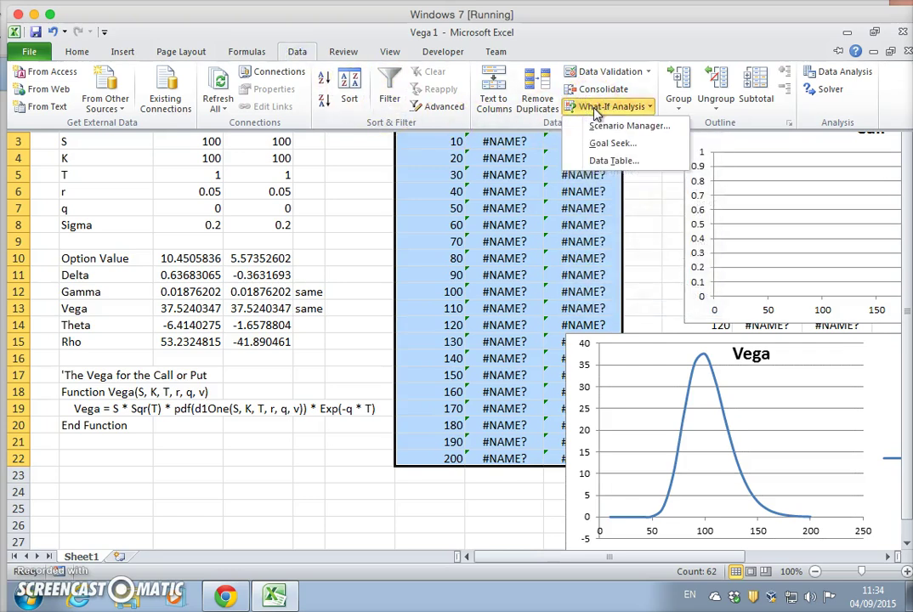
pyautogui.click(616, 160)
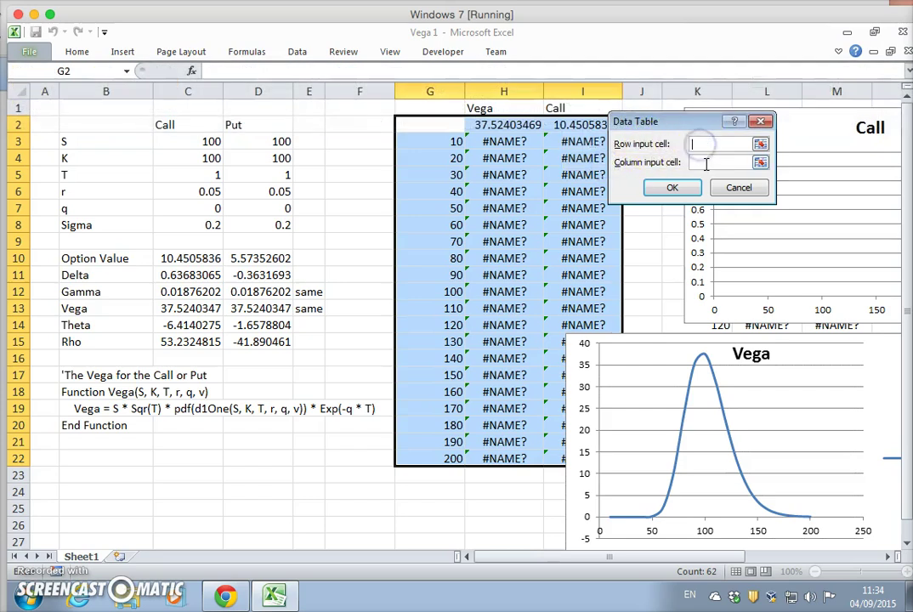
pyautogui.click(189, 143)
pyautogui.click(672, 188)
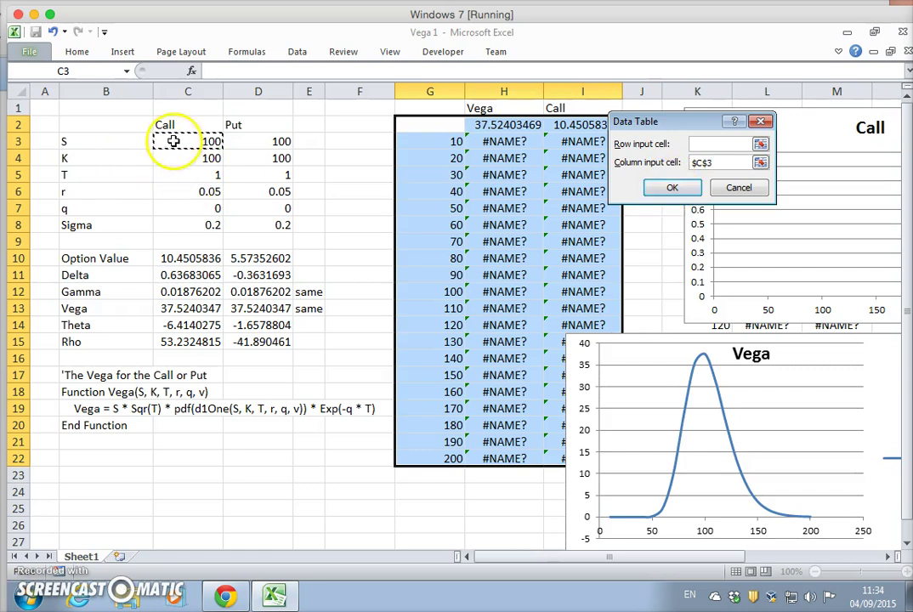
pyautogui.click(672, 188)
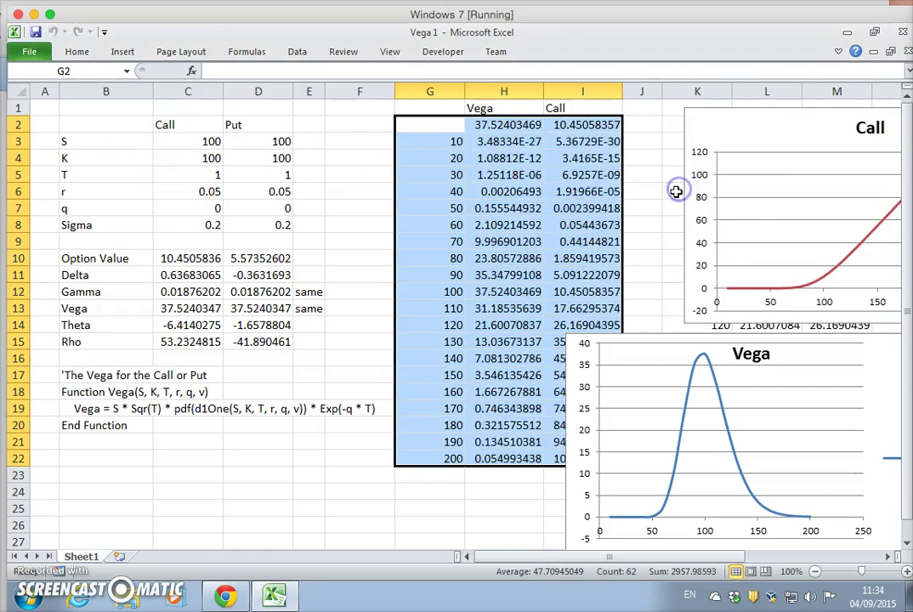
pyautogui.moveTo(713, 143); pyautogui.dragTo(598, 130)
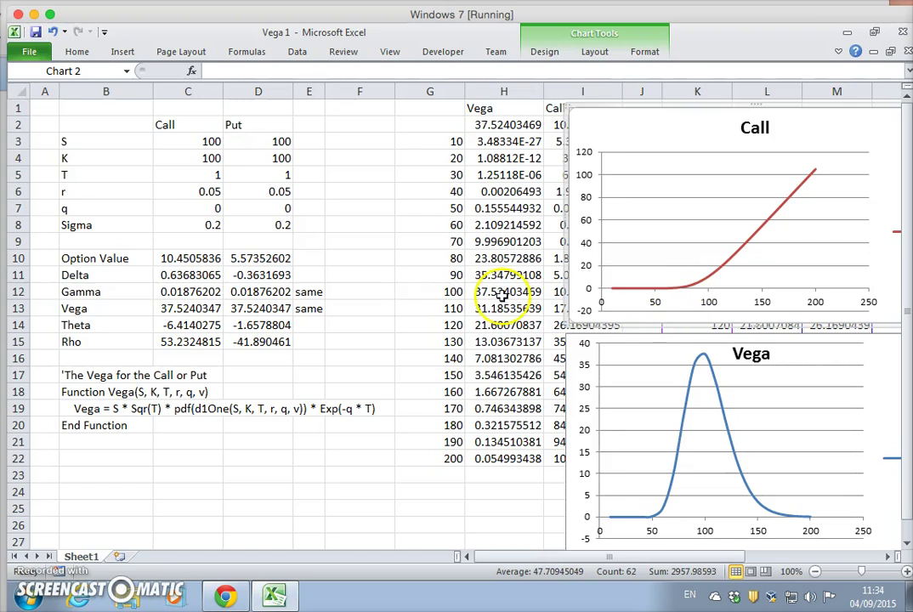
# Step: Set the call option's Sigma in C8 to 0.4
pyautogui.click(205, 225)
pyautogui.write('0.4')
pyautogui.press('Return')
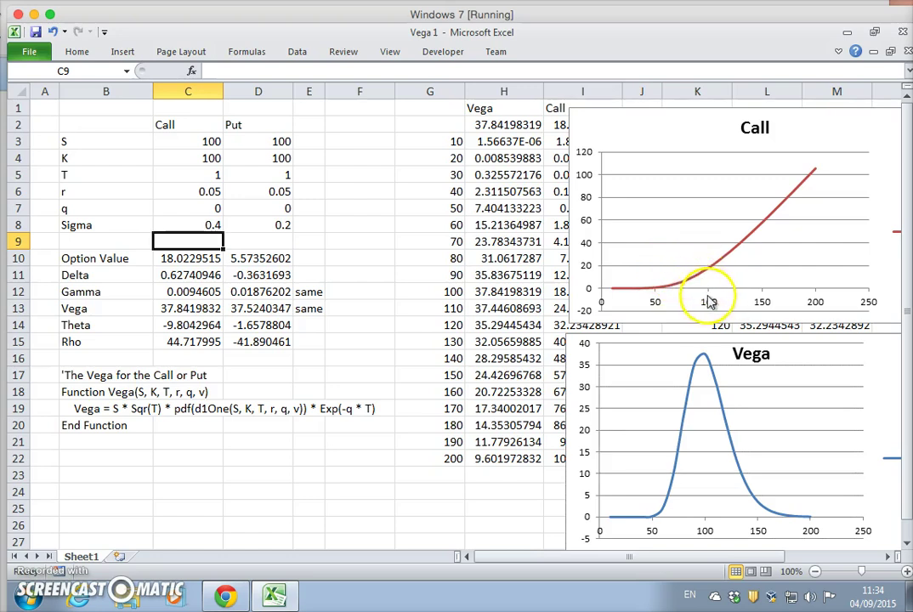
pyautogui.click(205, 158)
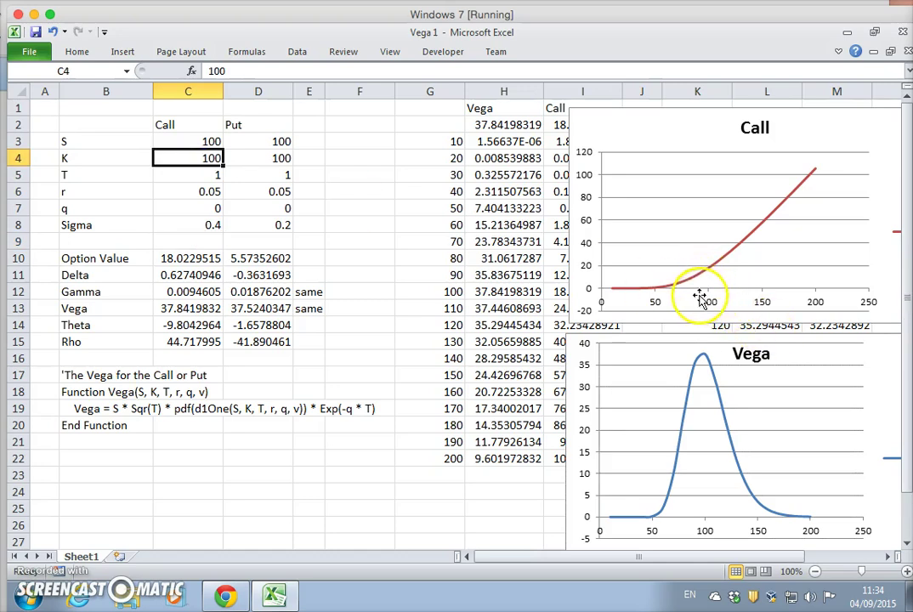
# Step: Set the call option's Sigma in C8 to 0.1 and check the shape of the Call chart's curve
pyautogui.click(205, 225)
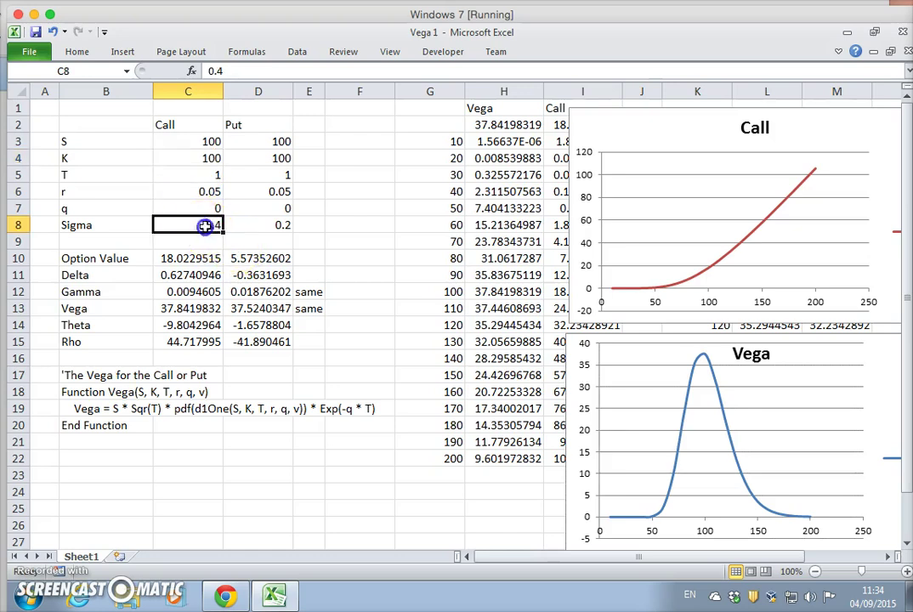
pyautogui.write('0.1')
pyautogui.press('Return')
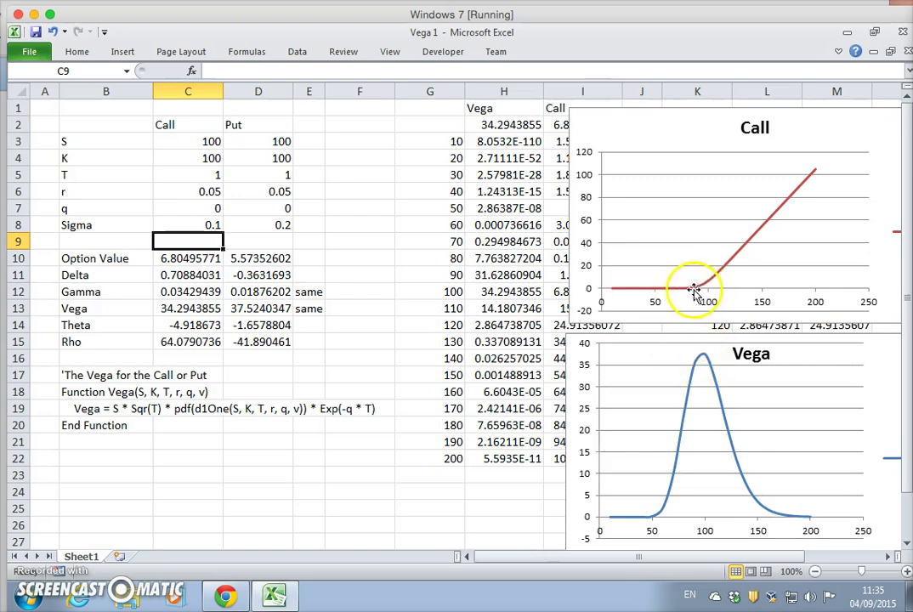
pyautogui.moveTo(625, 294)
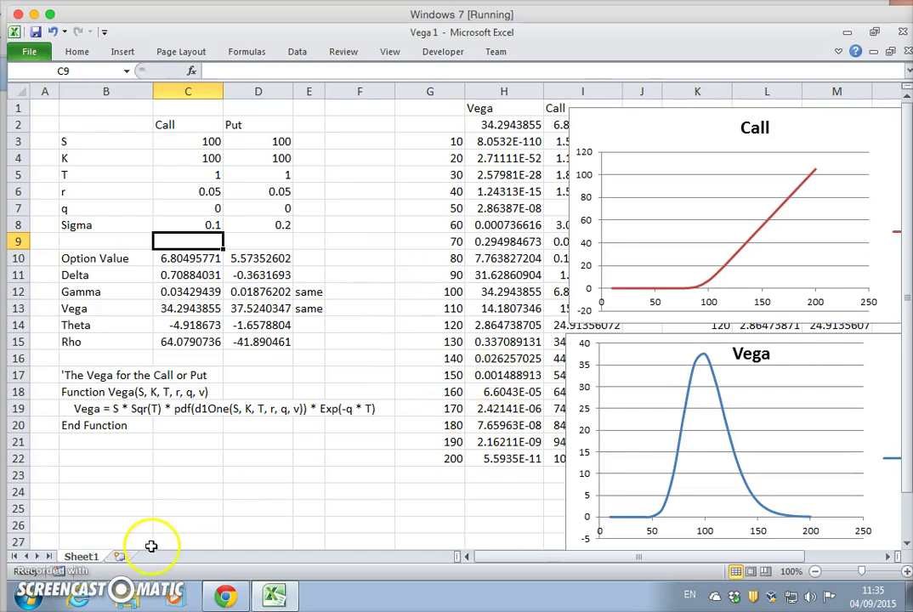
# Step: Delete the Call chart and the Vega chart from the worksheet
pyautogui.click(617, 144)
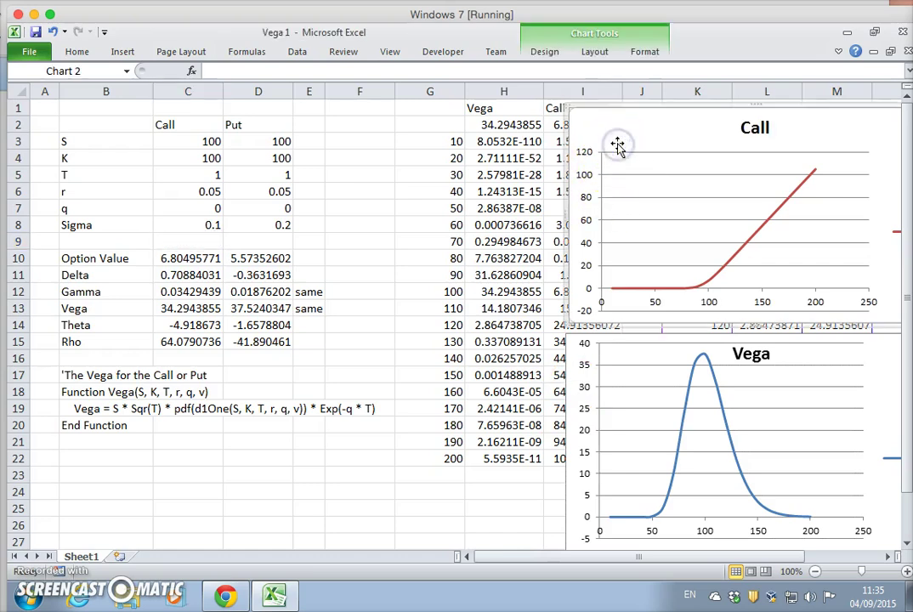
pyautogui.press('Delete')
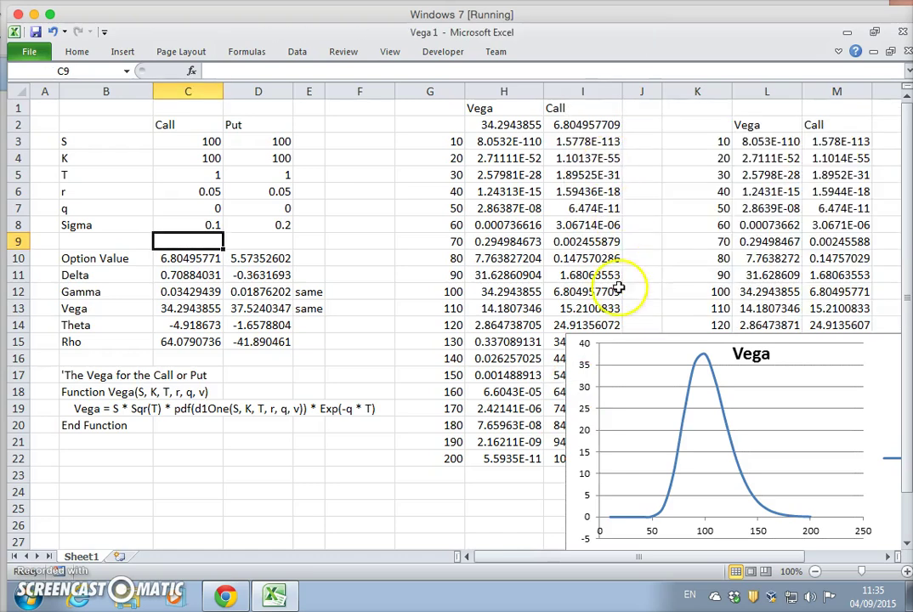
pyautogui.click(585, 355)
pyautogui.press('Delete')
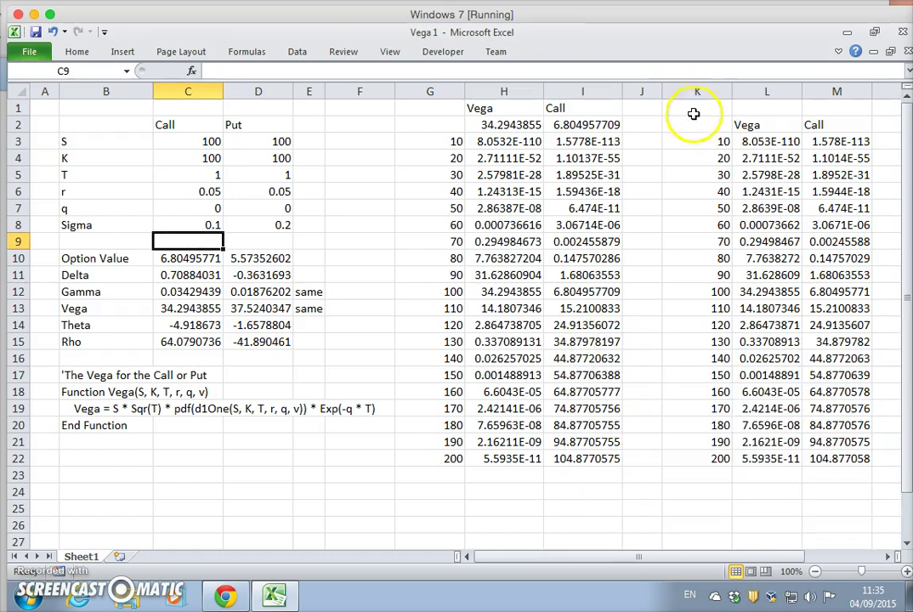
# Step: Check the formulas in H2 and I2, and clear the second copy of the Vega and Call values in K2:M22
pyautogui.click(548, 125)
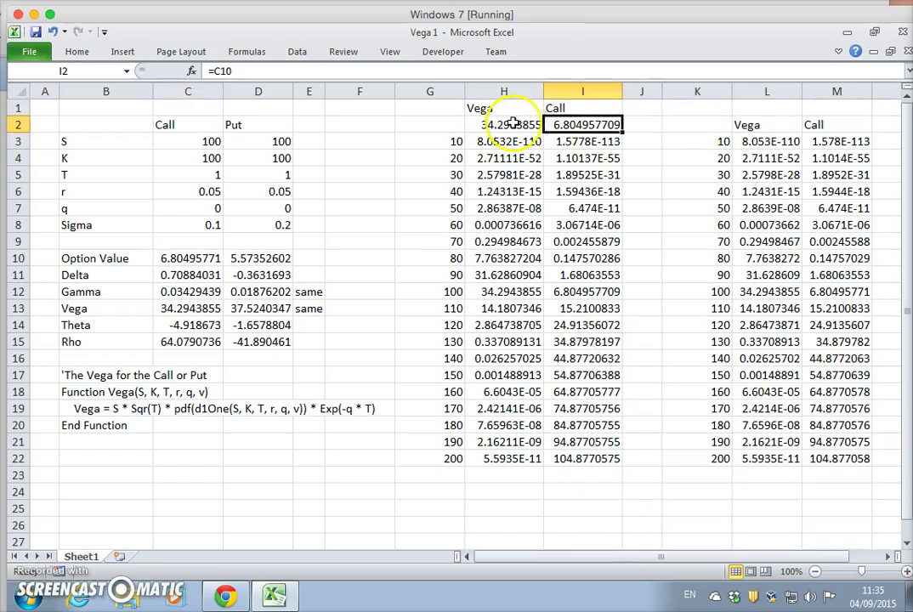
pyautogui.click(514, 124)
pyautogui.click(596, 128)
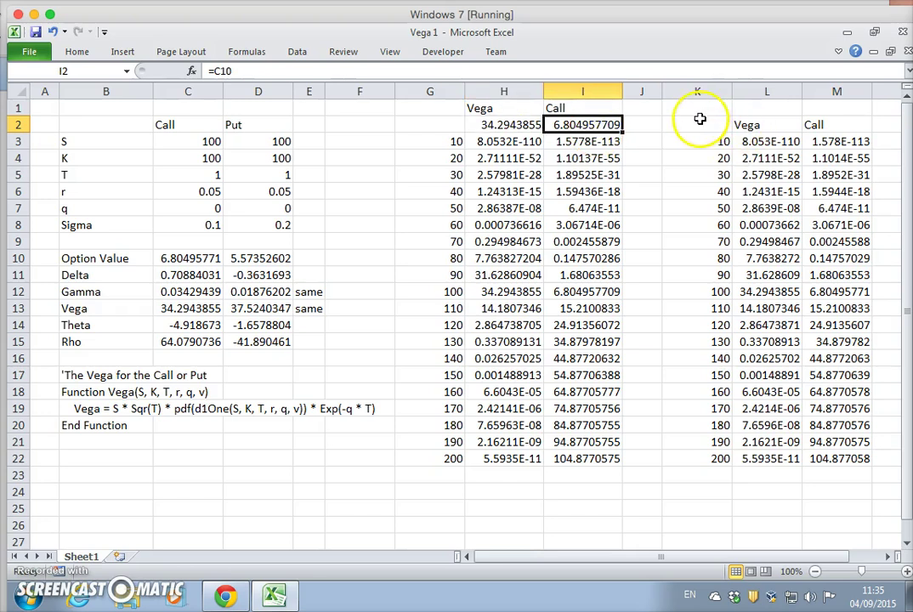
pyautogui.moveTo(700, 119); pyautogui.dragTo(834, 454)
pyautogui.press('Delete')
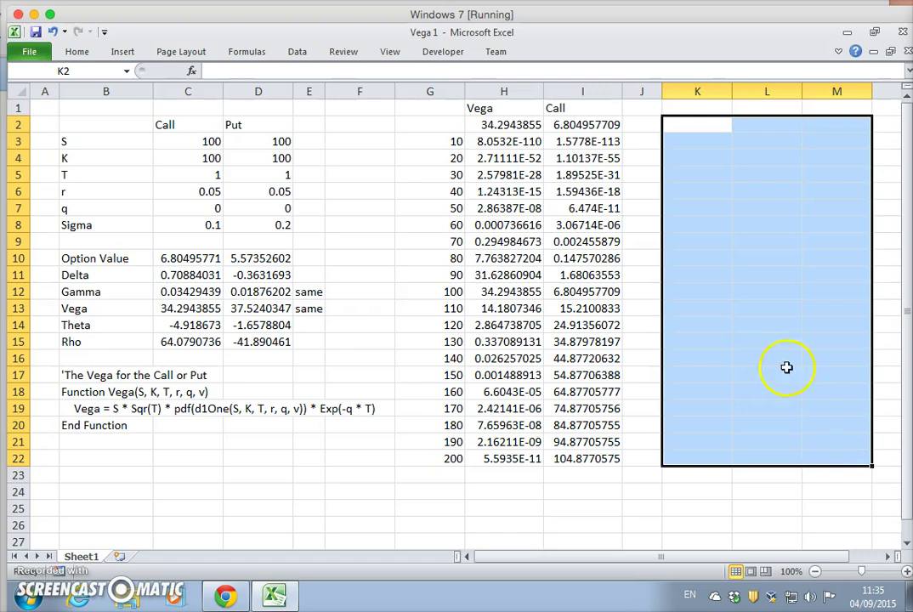
pyautogui.click(765, 258)
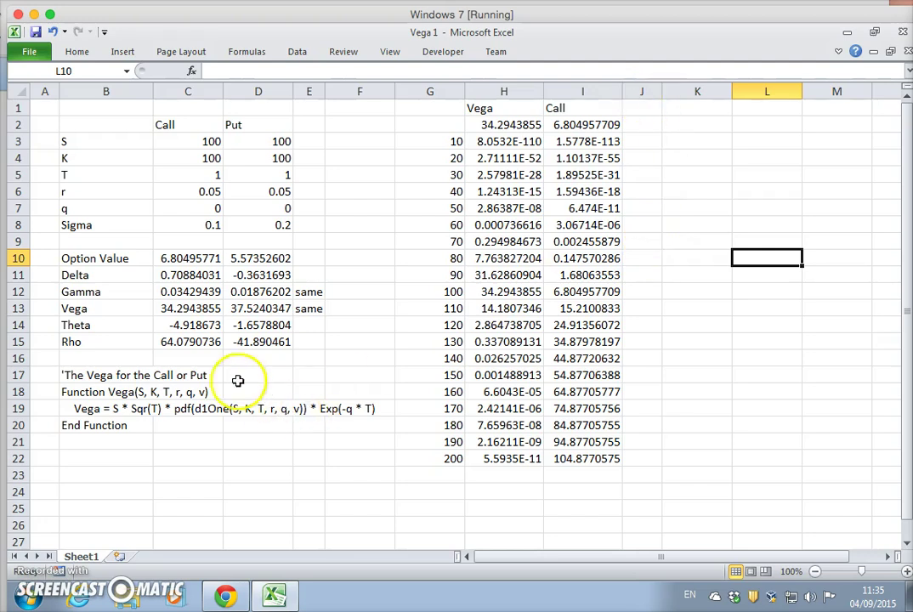
# Step: Compare the Vega function code in row 19 with the vega formula on the Greeks (finance) Wikipedia page in Chrome
pyautogui.moveTo(85, 408); pyautogui.dragTo(366, 409)
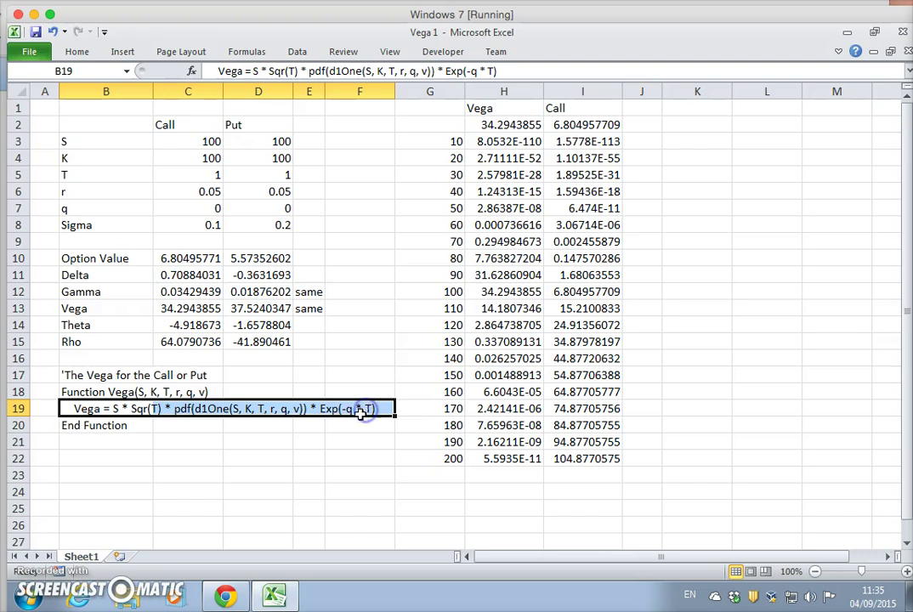
pyautogui.click(245, 598)
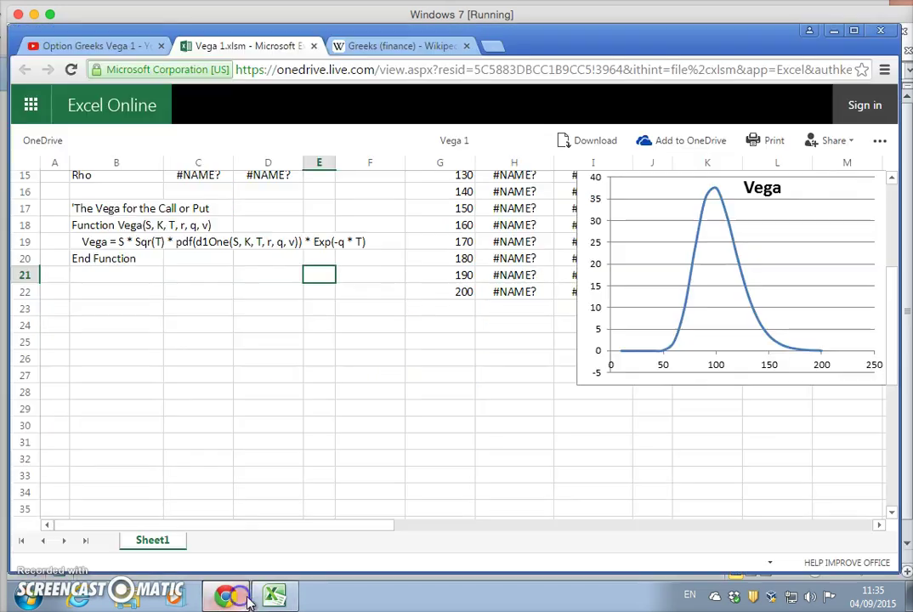
pyautogui.click(340, 46)
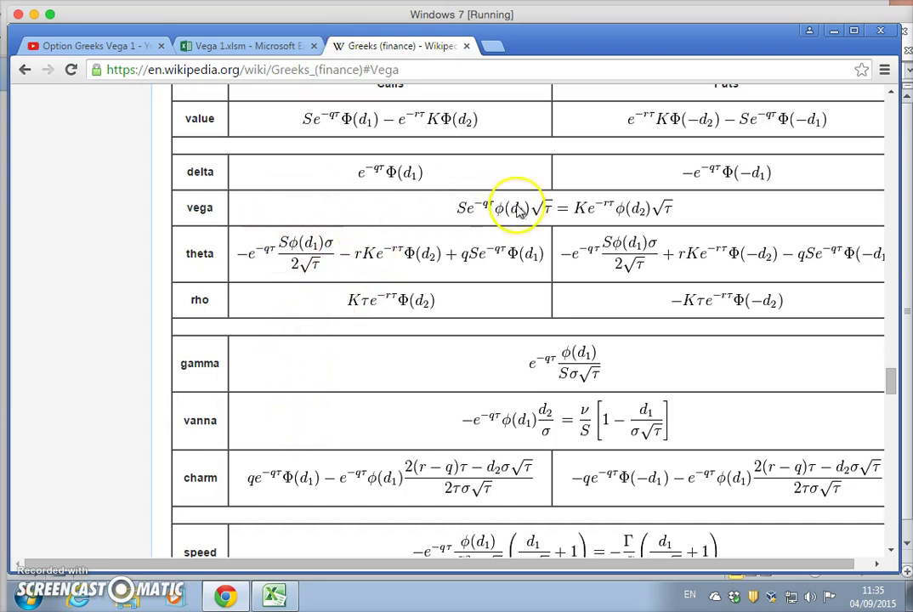
pyautogui.scroll(-1, 490, 219)
pyautogui.scroll(2, 502, 220)
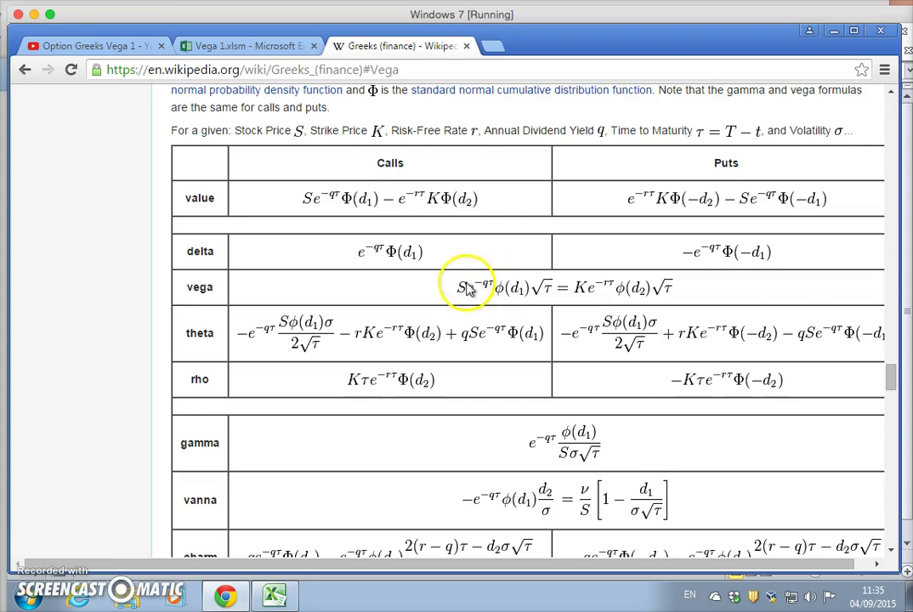
pyautogui.click(117, 50)
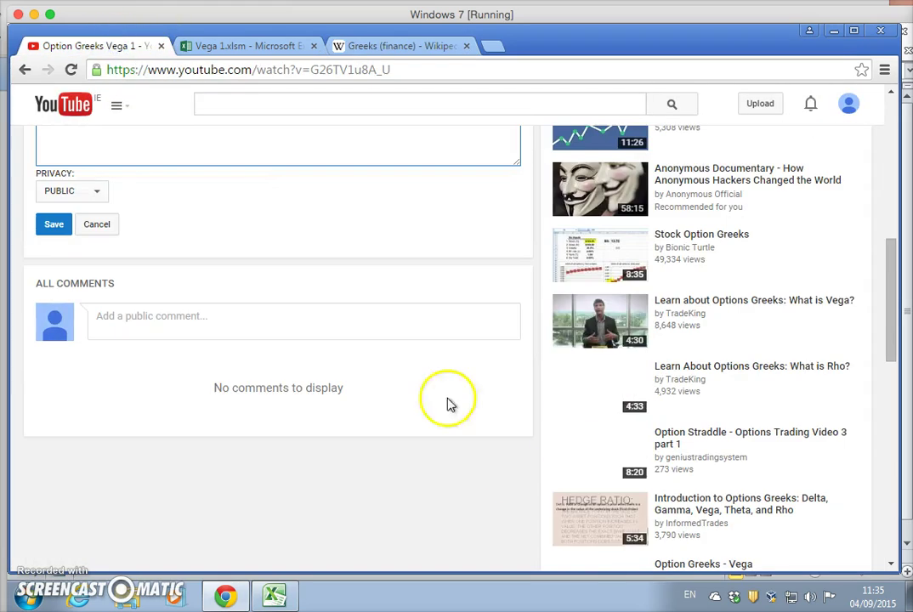
pyautogui.click(372, 52)
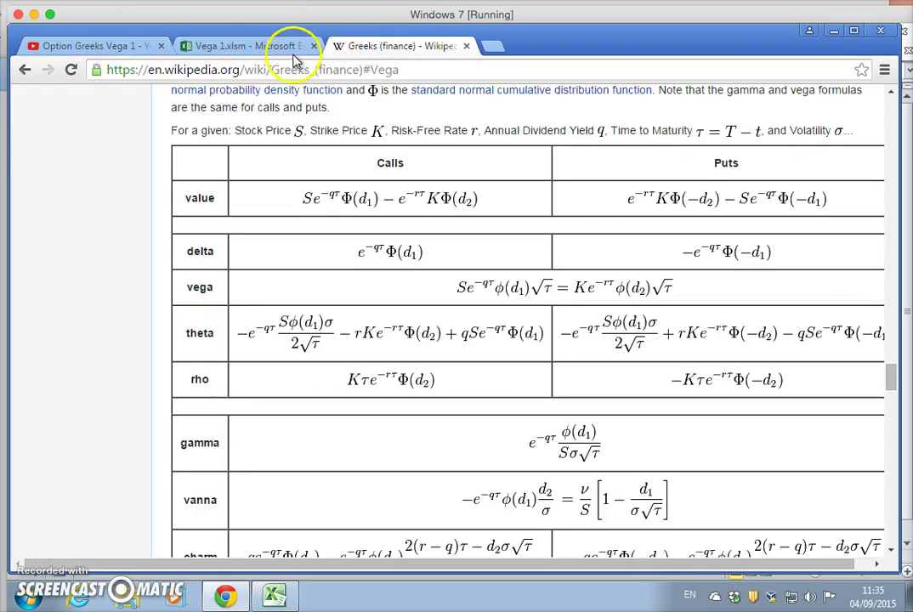
# Step: Return to the Vega 1 workbook in Excel and delete the narrow empty column J beside the Call values
pyautogui.click(277, 596)
pyautogui.click(285, 475)
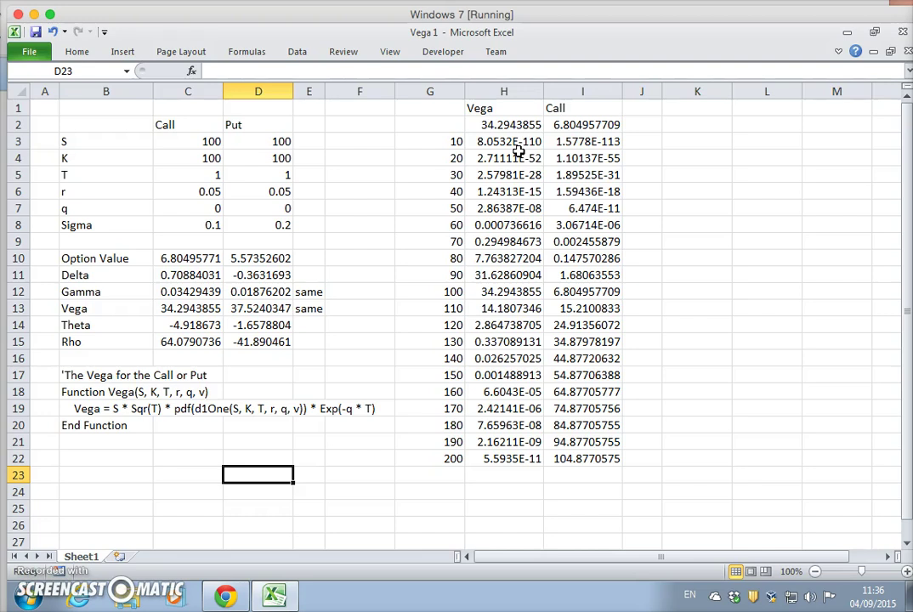
pyautogui.click(640, 89)
pyautogui.rightClick(640, 88)
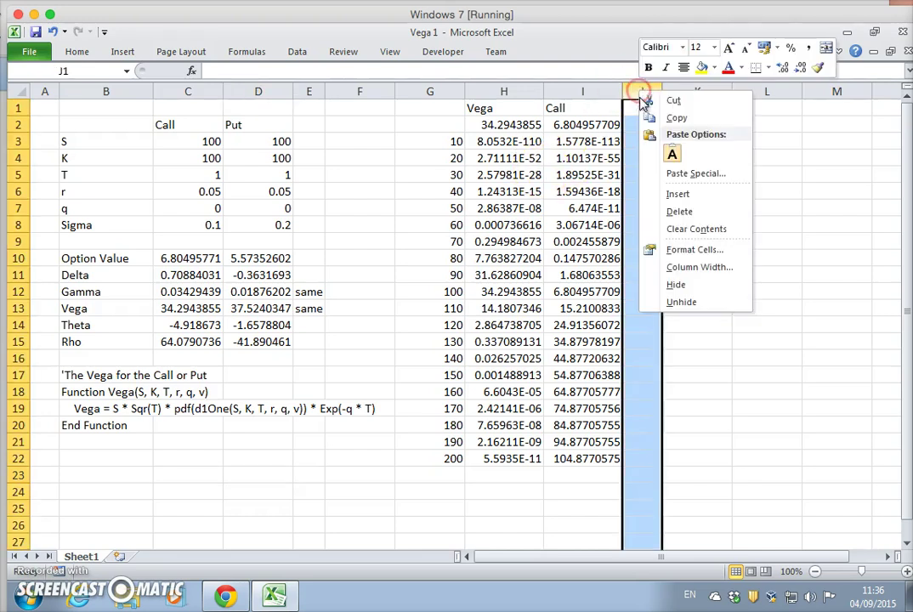
pyautogui.click(690, 210)
pyautogui.click(693, 189)
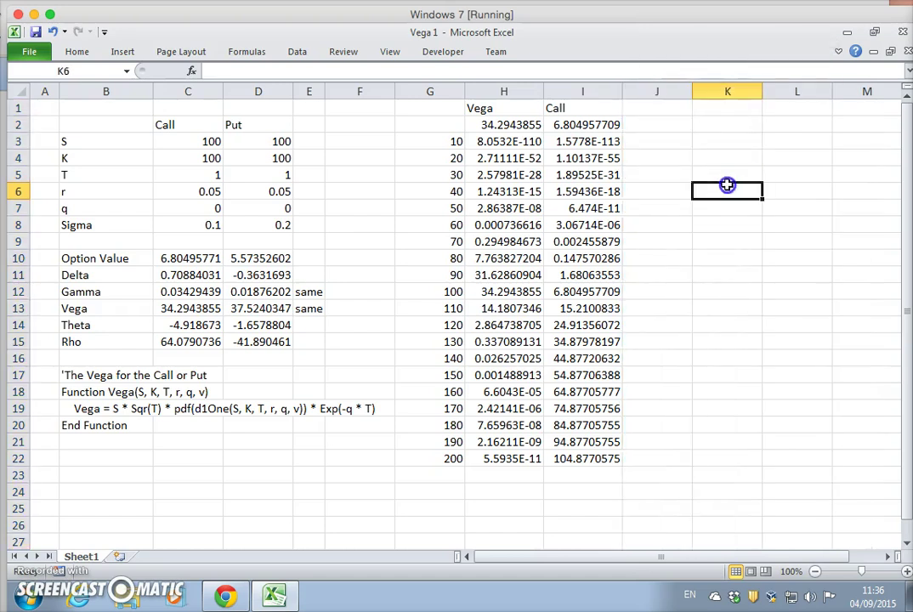
# Step: Review the Call values in I2:I22 and set the call option's Sigma in C8 to 0.2
pyautogui.click(596, 130)
pyautogui.moveTo(596, 129); pyautogui.dragTo(584, 454)
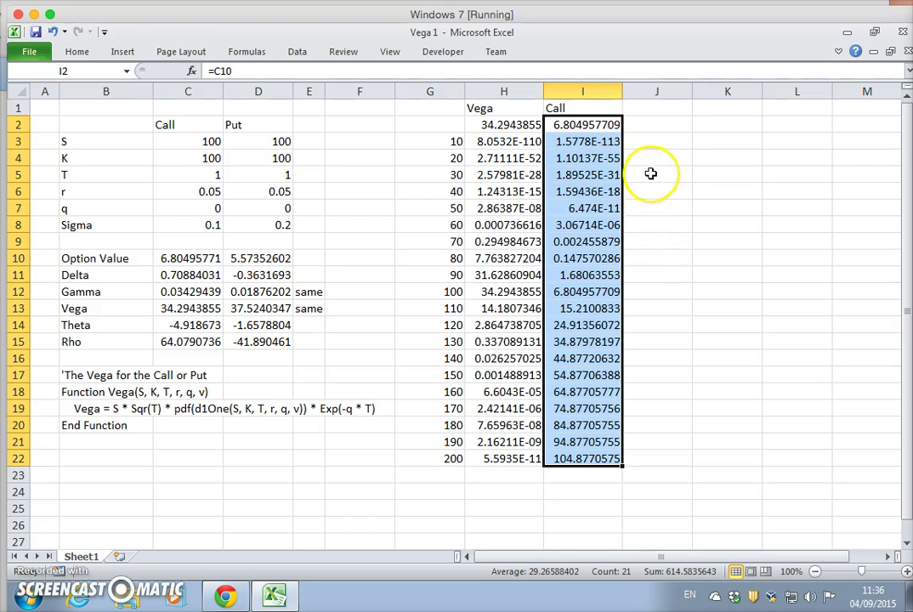
pyautogui.click(197, 225)
pyautogui.write('0.2')
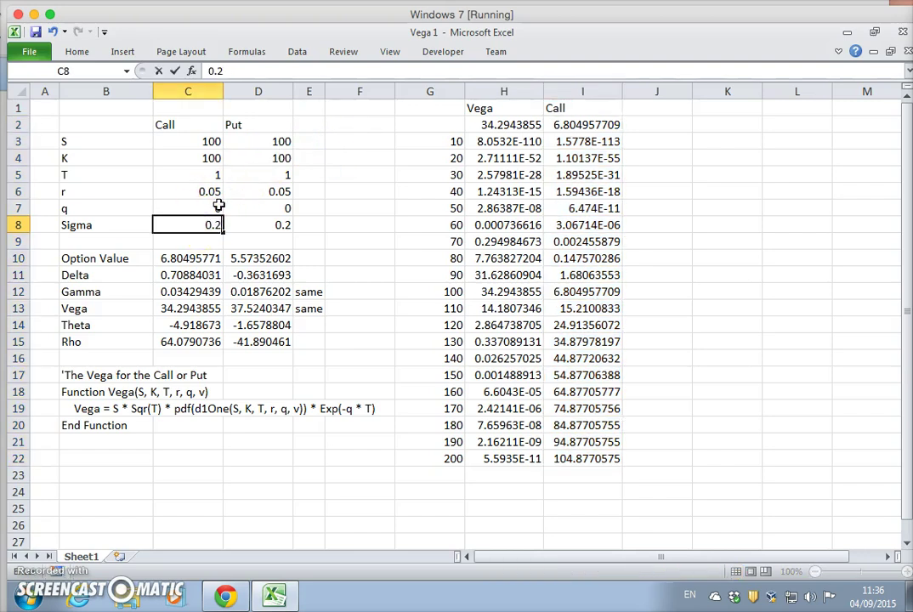
pyautogui.press('Return')
pyautogui.click(198, 225)
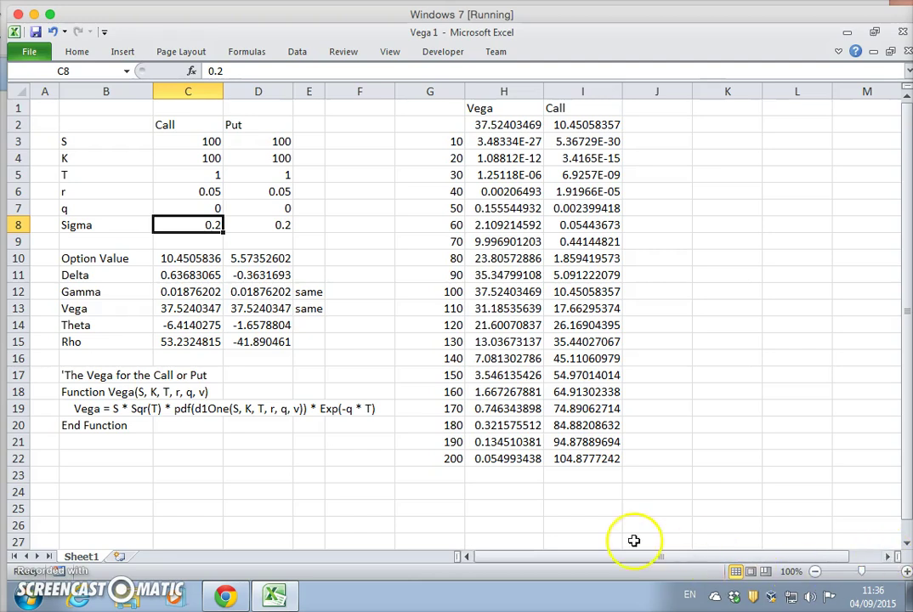
# Step: Switch to Chrome and find the Vega section on the Greeks (finance) Wikipedia page to read its definition
pyautogui.click(226, 596)
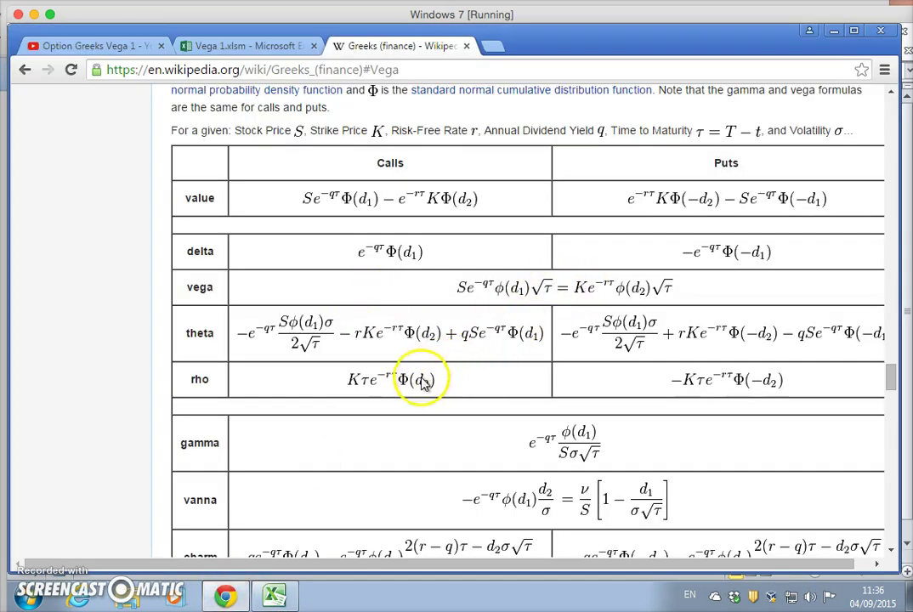
pyautogui.scroll(-2, 585, 277)
pyautogui.scroll(6, 585, 279)
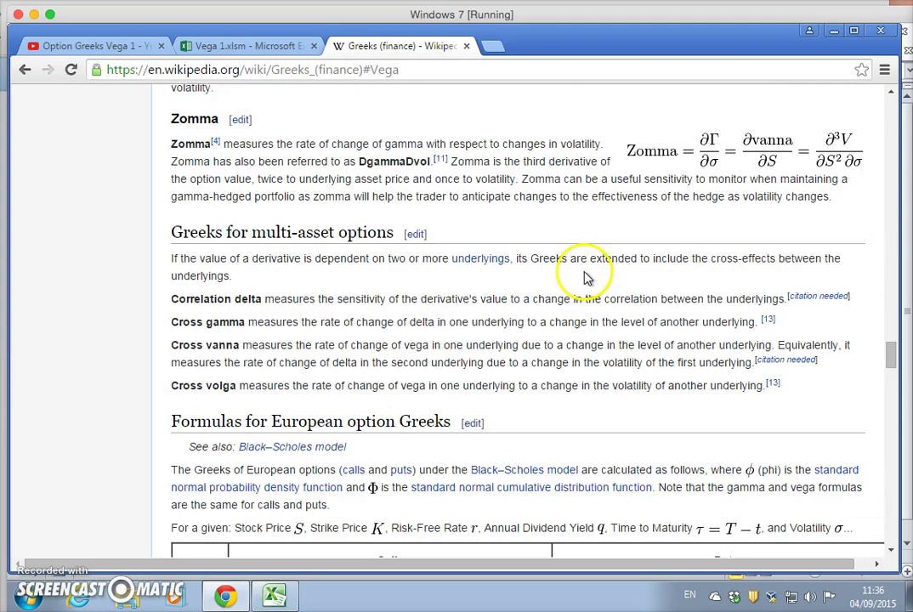
pyautogui.scroll(4, 585, 277)
pyautogui.scroll(1, 586, 281)
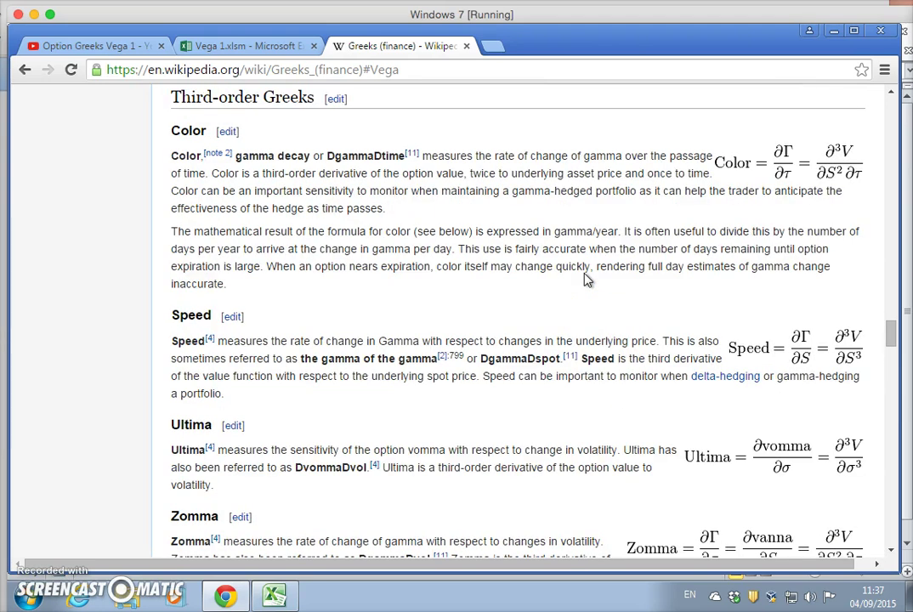
pyautogui.scroll(-1, 586, 280)
pyautogui.scroll(-6, 585, 279)
pyautogui.scroll(20, 585, 279)
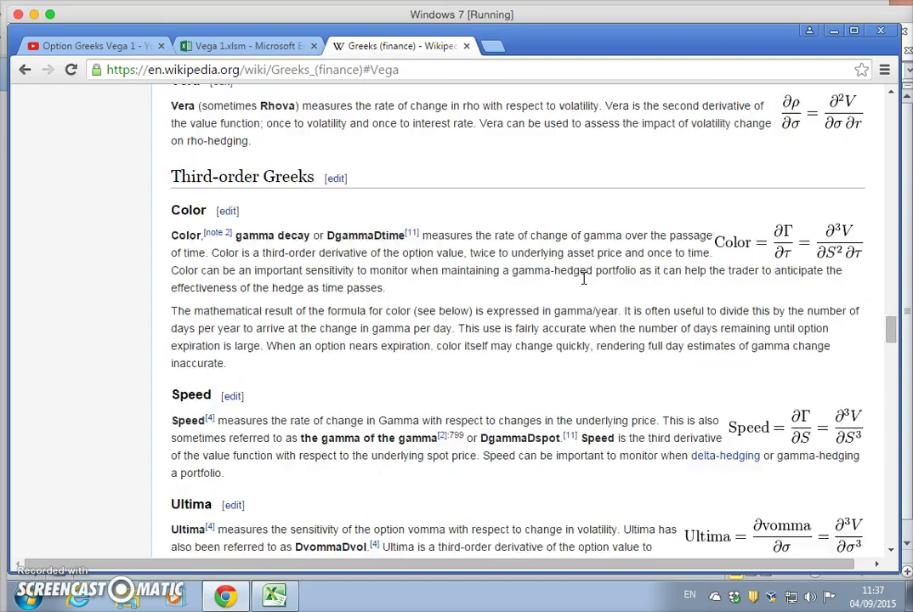
pyautogui.scroll(18, 583, 280)
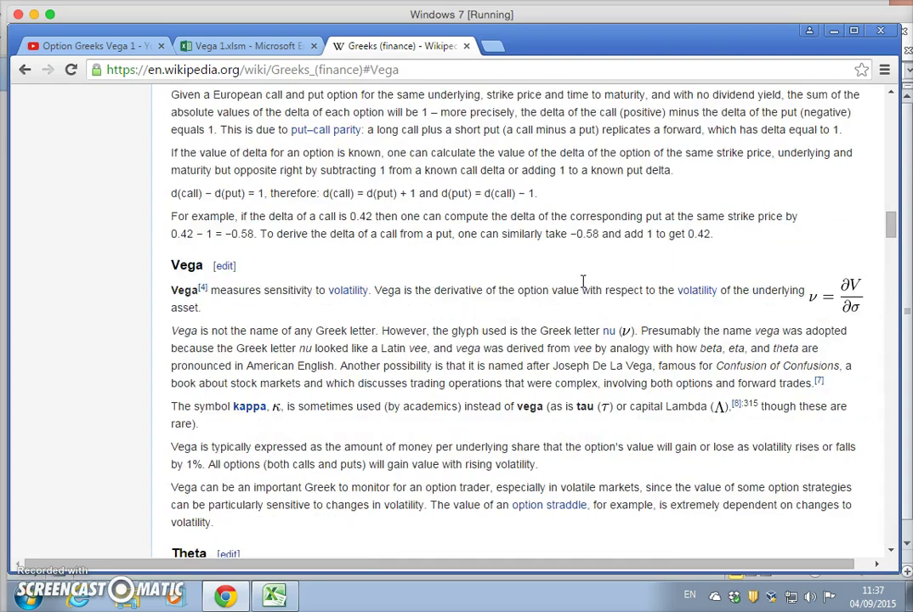
pyautogui.scroll(-7, 584, 280)
pyautogui.scroll(-5, 583, 280)
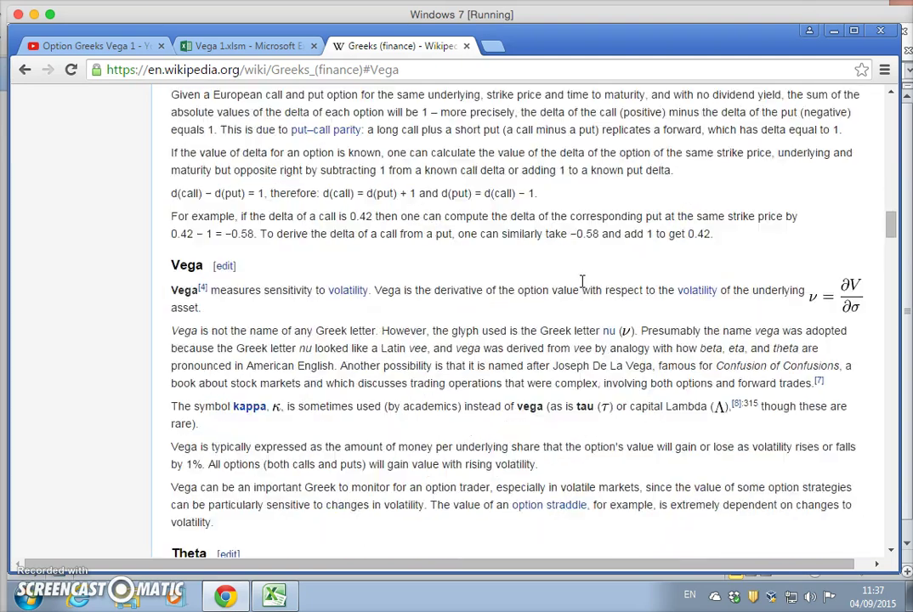
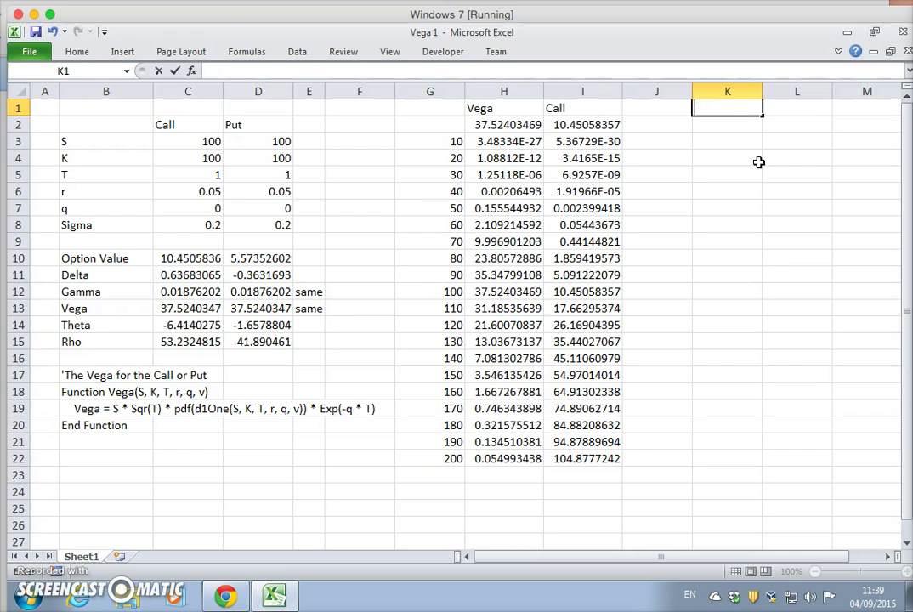
# Step: Clear the Vega and Call results in H2:I22 and delete the Call column I
pyautogui.press('Return')
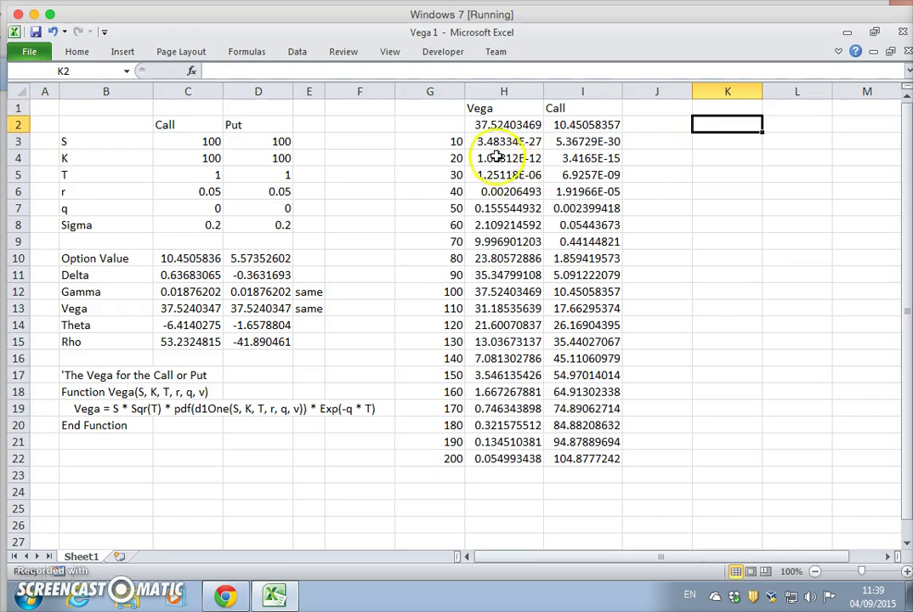
pyautogui.click(499, 125)
pyautogui.moveTo(504, 126); pyautogui.dragTo(596, 453)
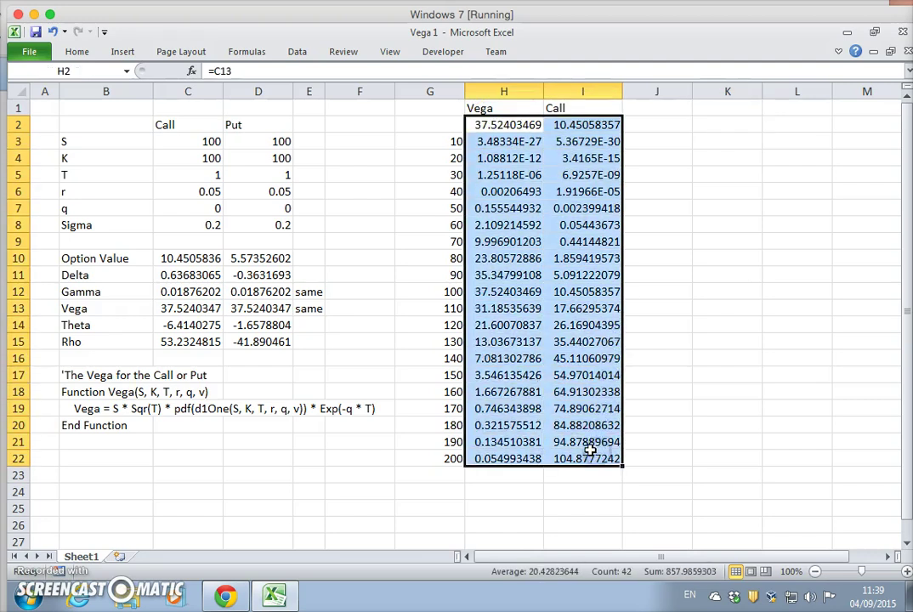
pyautogui.press('Delete')
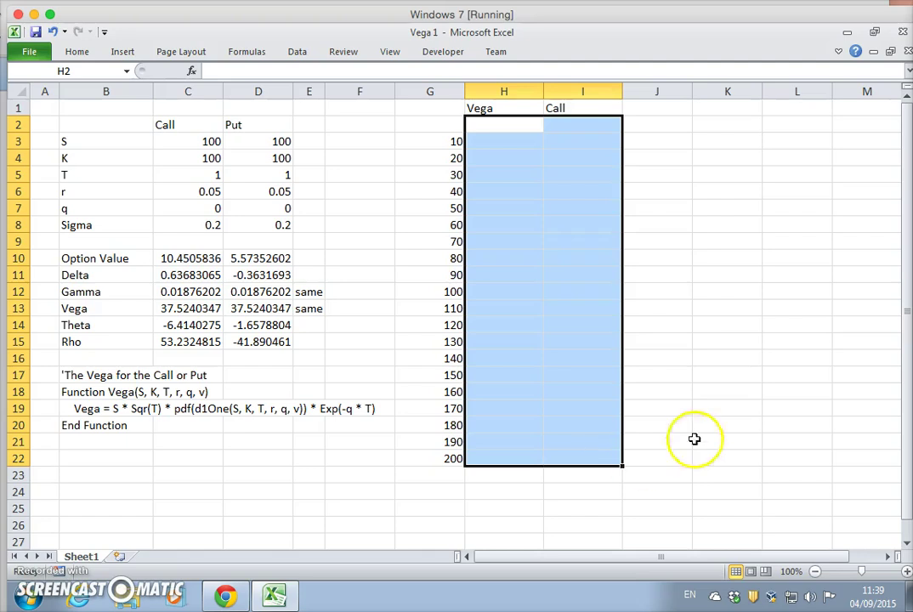
pyautogui.click(575, 87)
pyautogui.rightClick(577, 82)
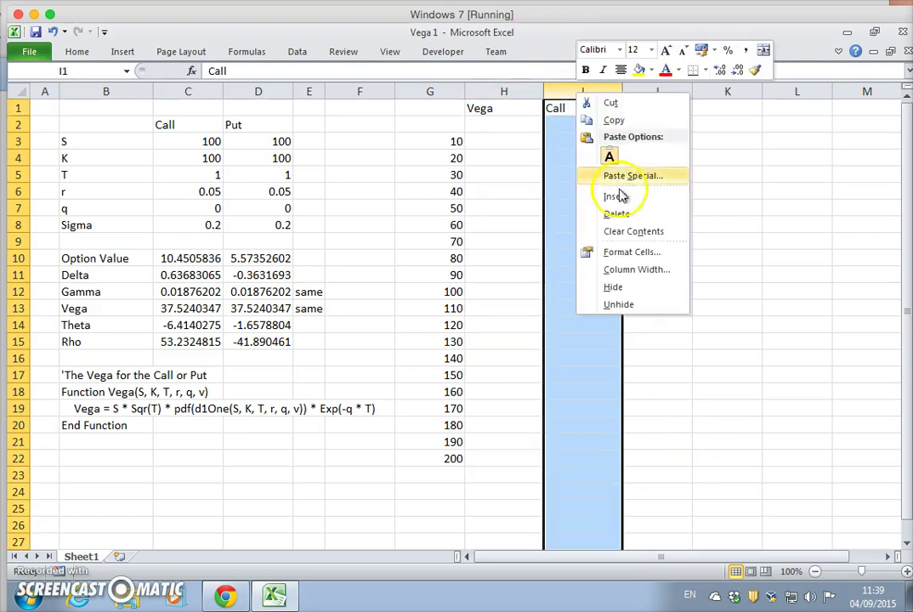
pyautogui.click(632, 210)
# Step: Link cell H2 under the Vega heading to the call option's Vega with the formula =C13
pyautogui.click(499, 137)
pyautogui.click(495, 124)
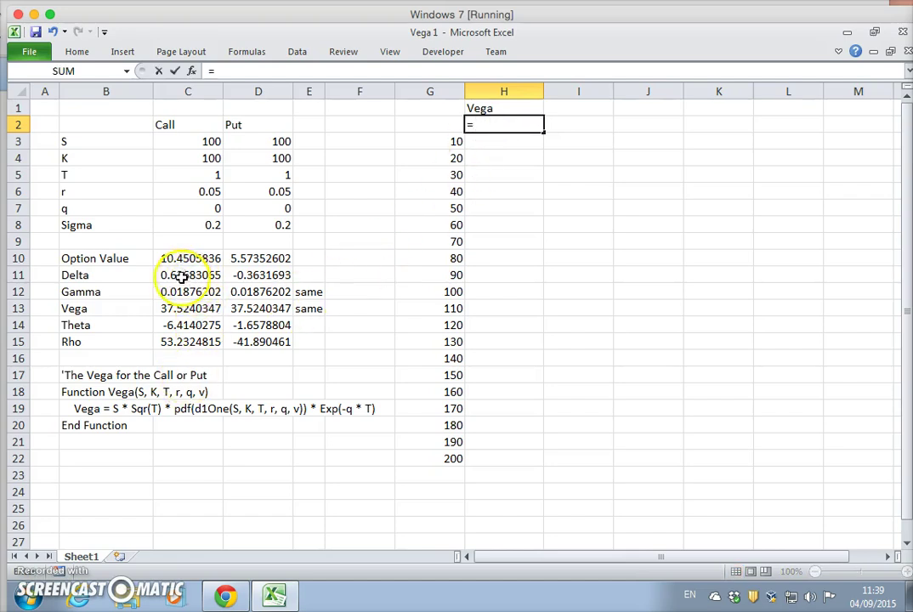
pyautogui.click(184, 309)
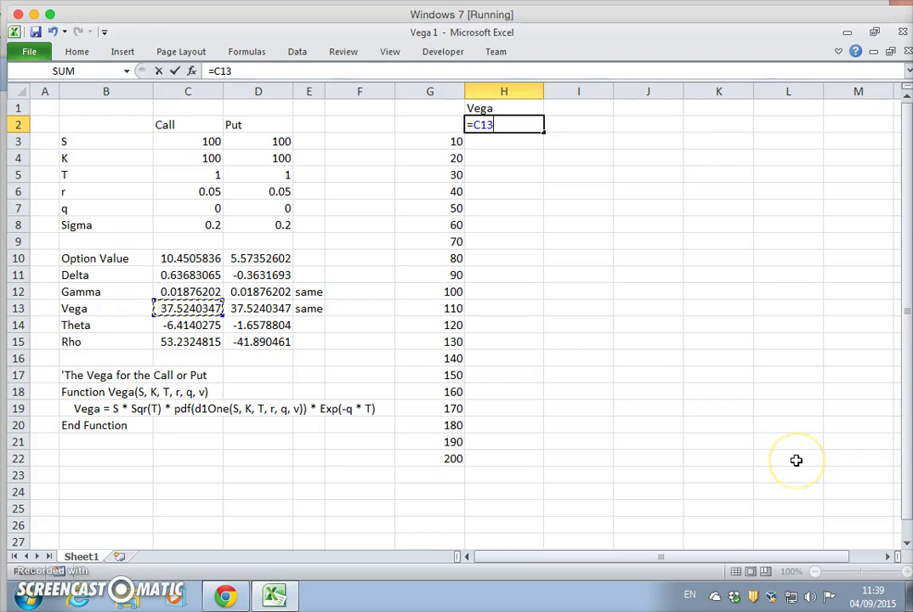
pyautogui.press('Return')
# Step: Create a what-if data table over G2:H22 with the call's stock price in C3 as the column input cell
pyautogui.moveTo(424, 127); pyautogui.dragTo(508, 459)
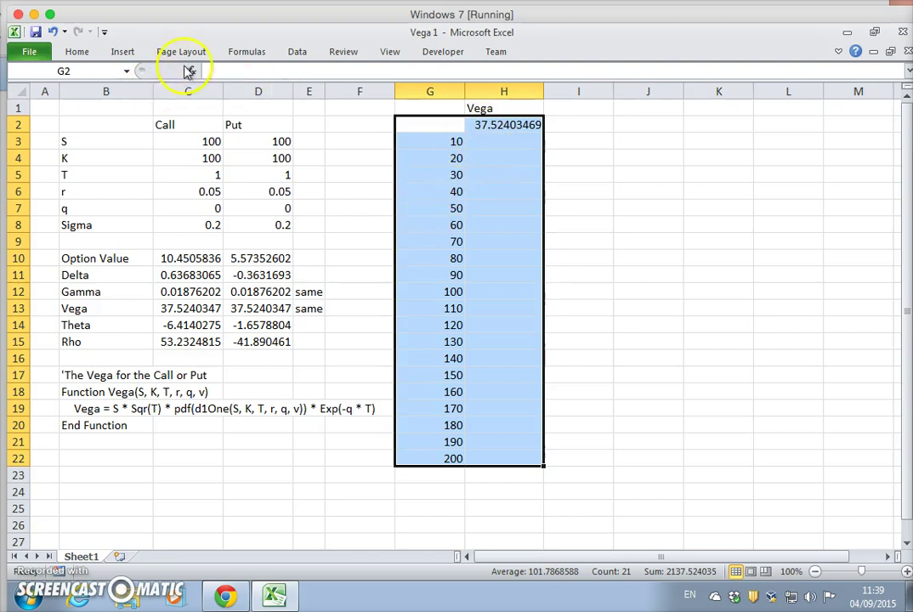
pyautogui.click(297, 53)
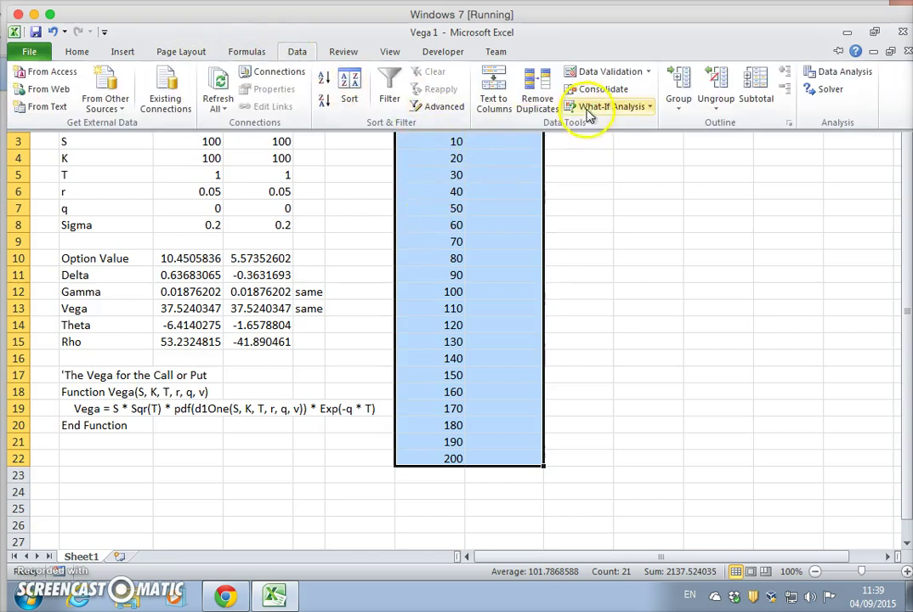
pyautogui.click(614, 107)
pyautogui.click(614, 161)
pyautogui.click(704, 161)
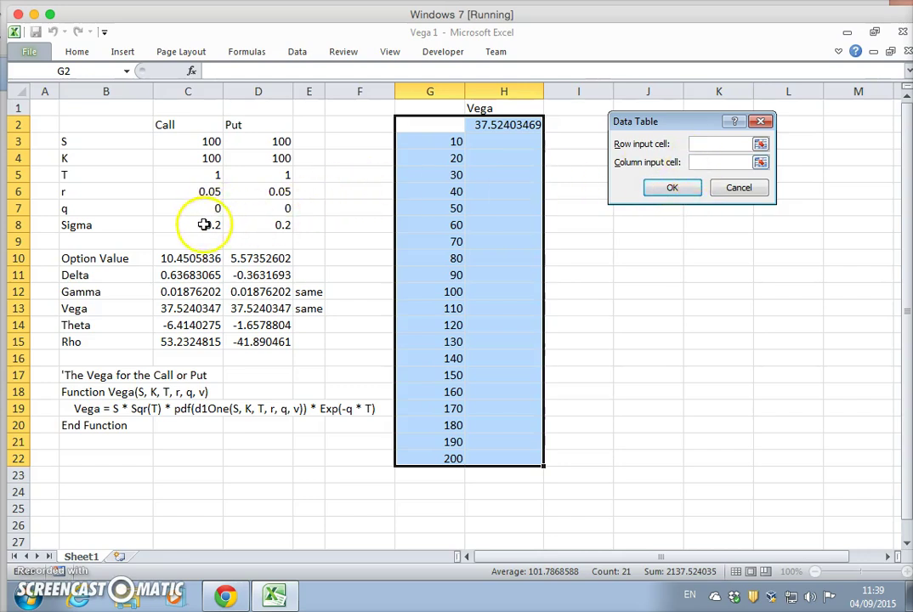
pyautogui.click(200, 141)
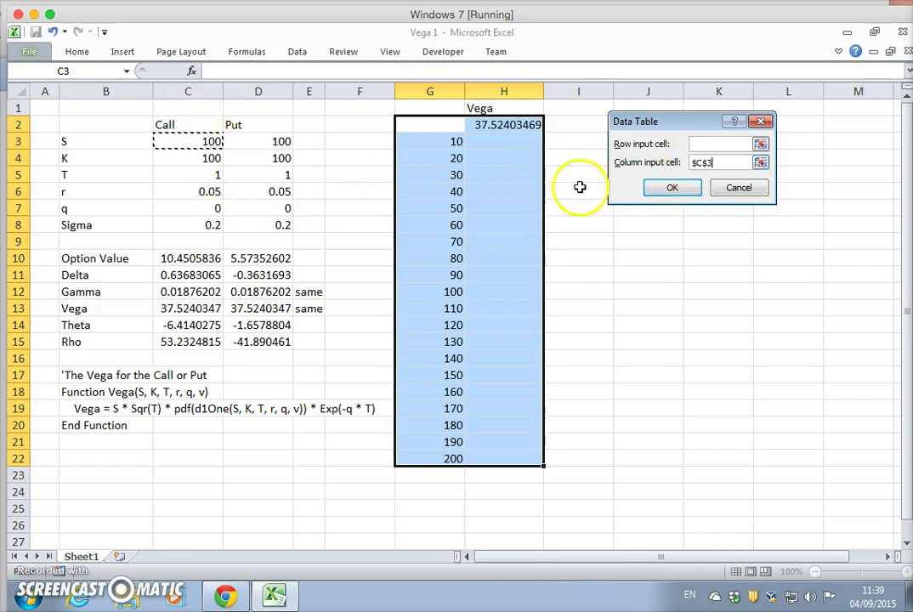
pyautogui.click(671, 188)
# Step: Check the TABLE formula behind the Vega results and examine the values for stock prices 90 and 100
pyautogui.click(480, 143)
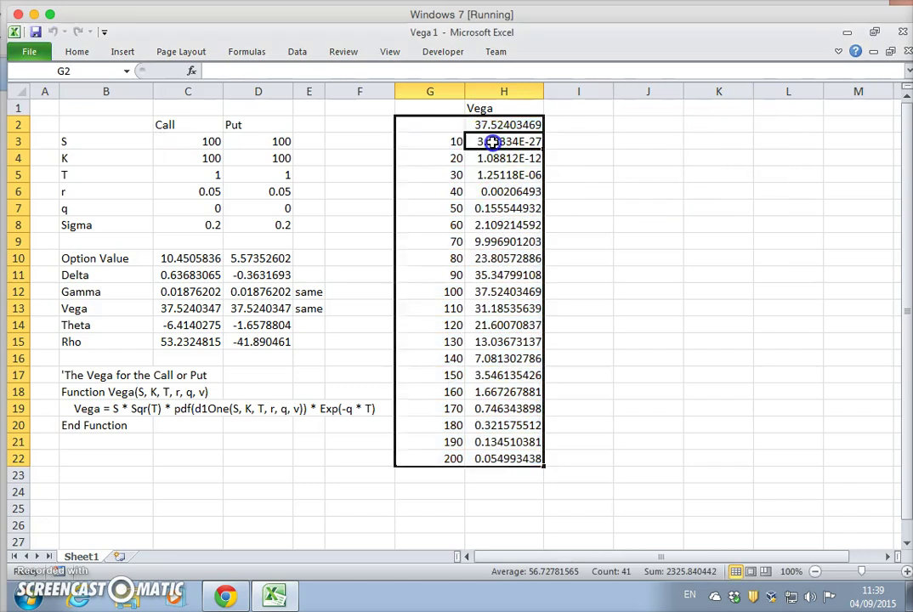
pyautogui.click(502, 174)
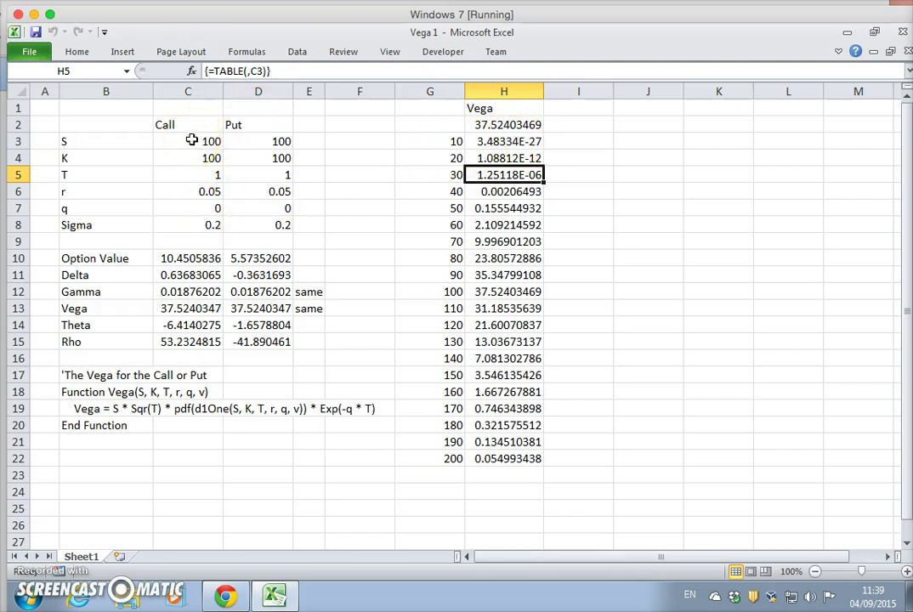
pyautogui.moveTo(453, 276); pyautogui.dragTo(510, 290)
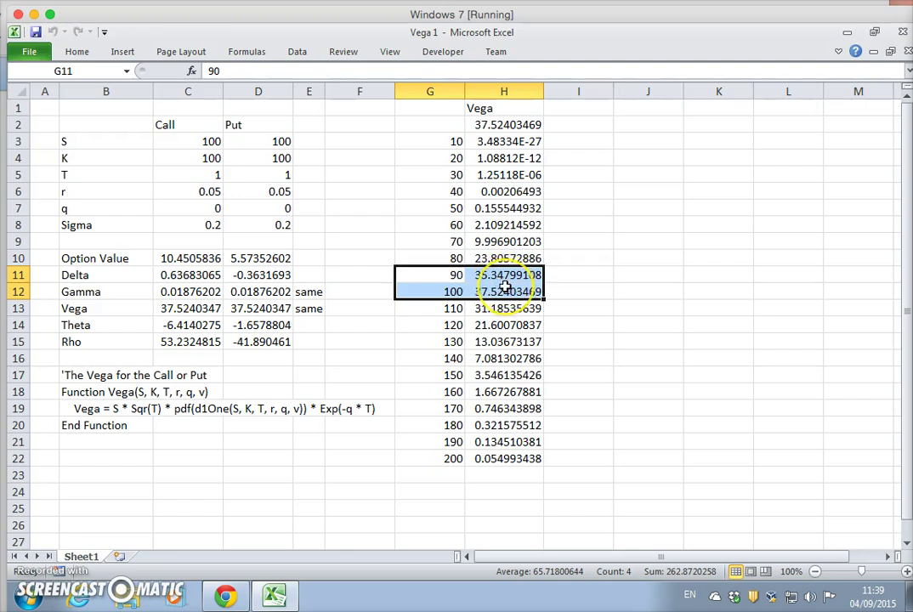
# Step: Enter 10 in J3 and 20 in J4, and fill the series down to 200 in J22
pyautogui.click(632, 190)
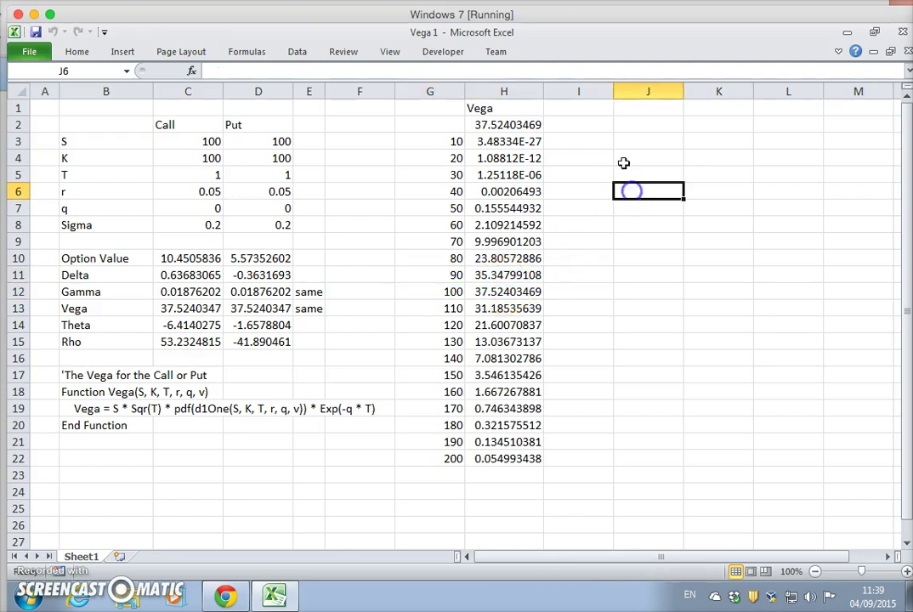
pyautogui.click(633, 107)
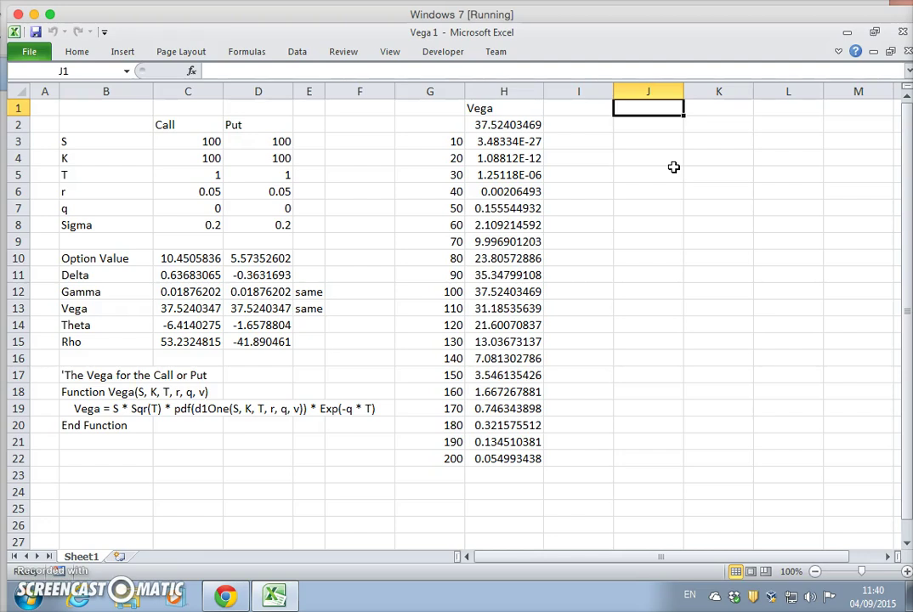
pyautogui.click(622, 140)
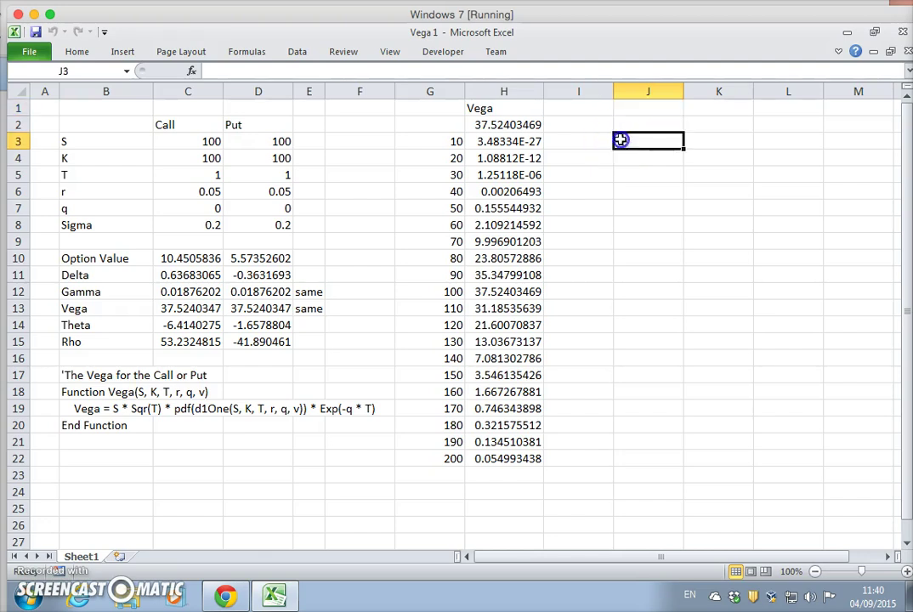
pyautogui.write('10')
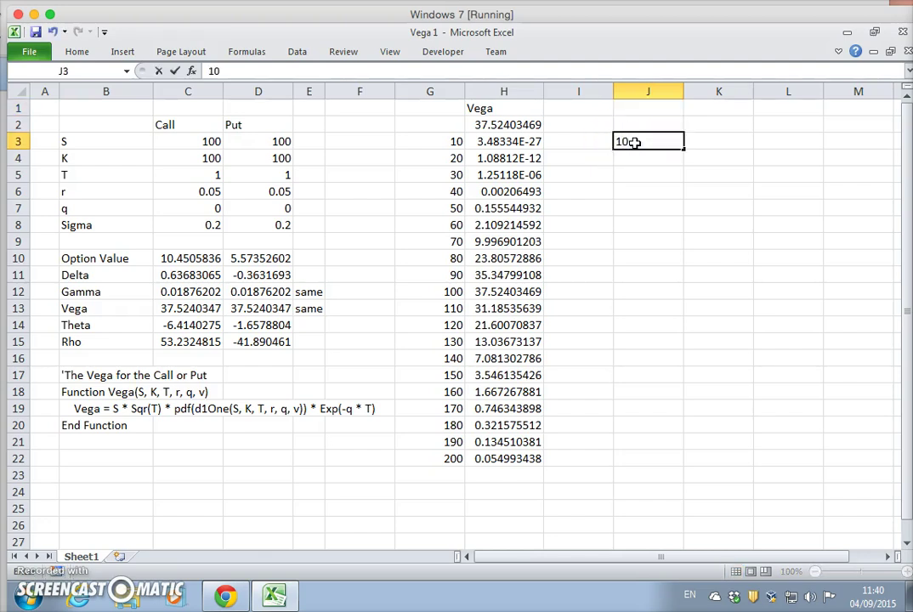
pyautogui.click(653, 166)
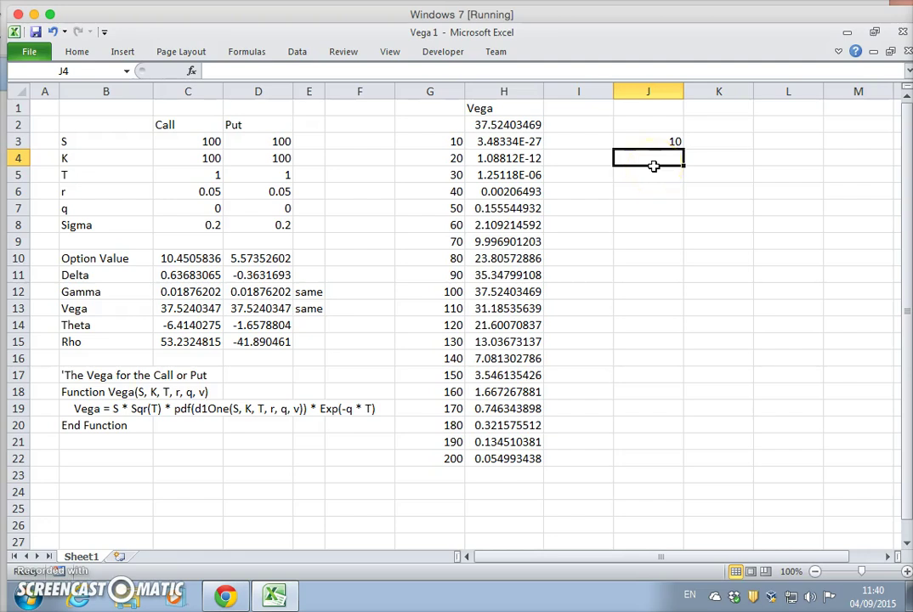
pyautogui.write('2')
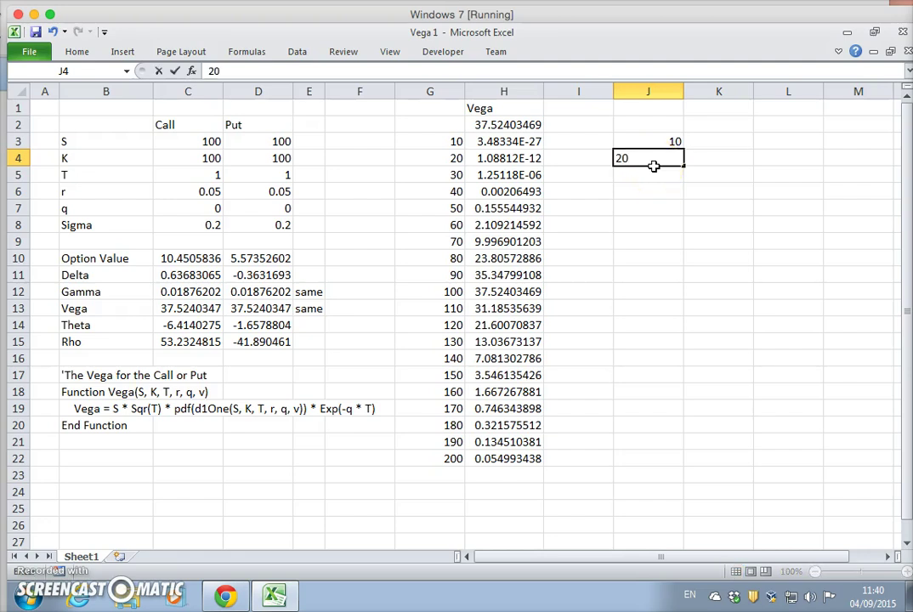
pyautogui.write('0')
pyautogui.press('Return')
pyautogui.moveTo(669, 141); pyautogui.dragTo(671, 472)
pyautogui.click(728, 391)
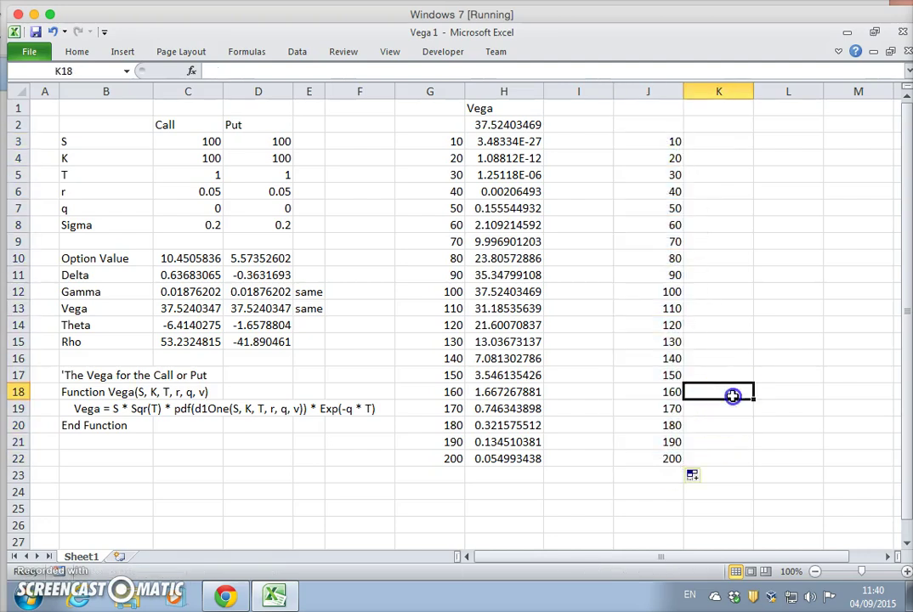
# Step: Copy the text of the call option value formula in C10 and paste it into K3 as =BSMCall(C3,C4,C5,C6,C7,C8)
pyautogui.click(181, 259)
pyautogui.moveTo(349, 72); pyautogui.dragTo(209, 70)
pyautogui.click(81, 52)
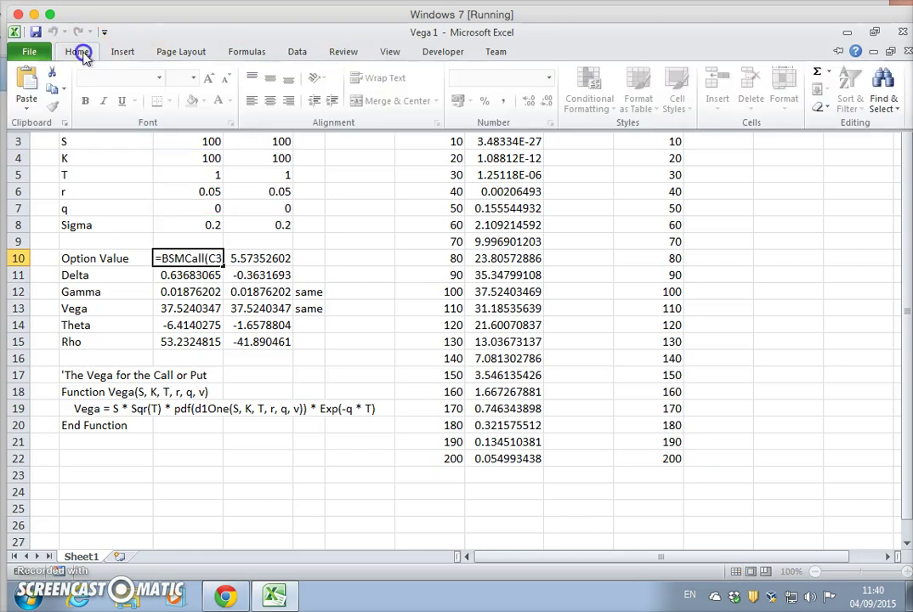
pyautogui.click(56, 89)
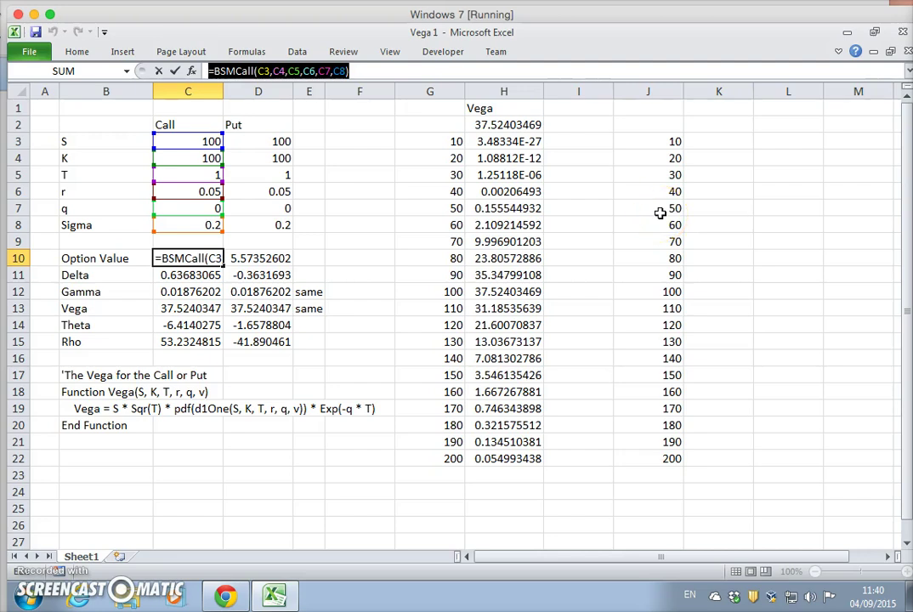
pyautogui.press('Escape')
pyautogui.click(719, 141)
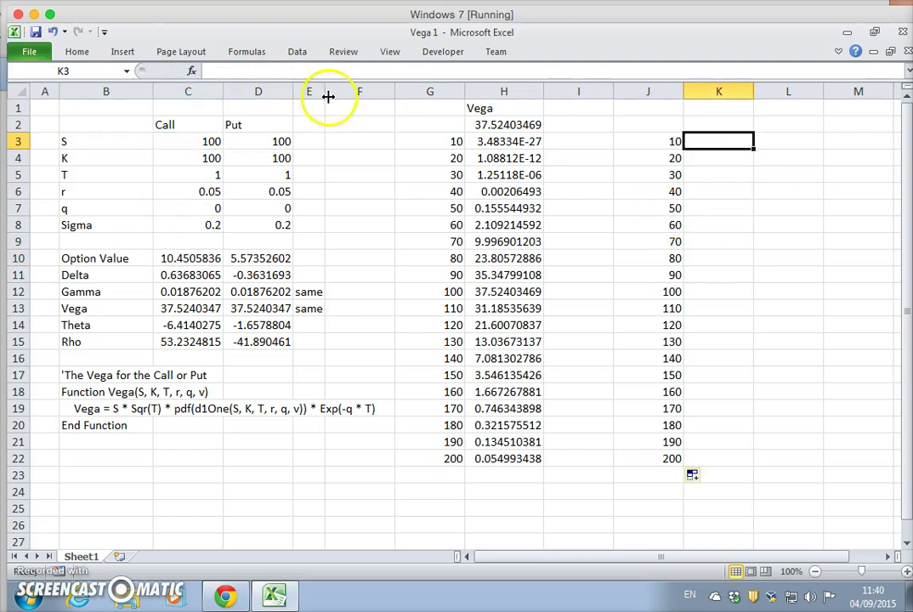
pyautogui.click(76, 51)
pyautogui.click(28, 75)
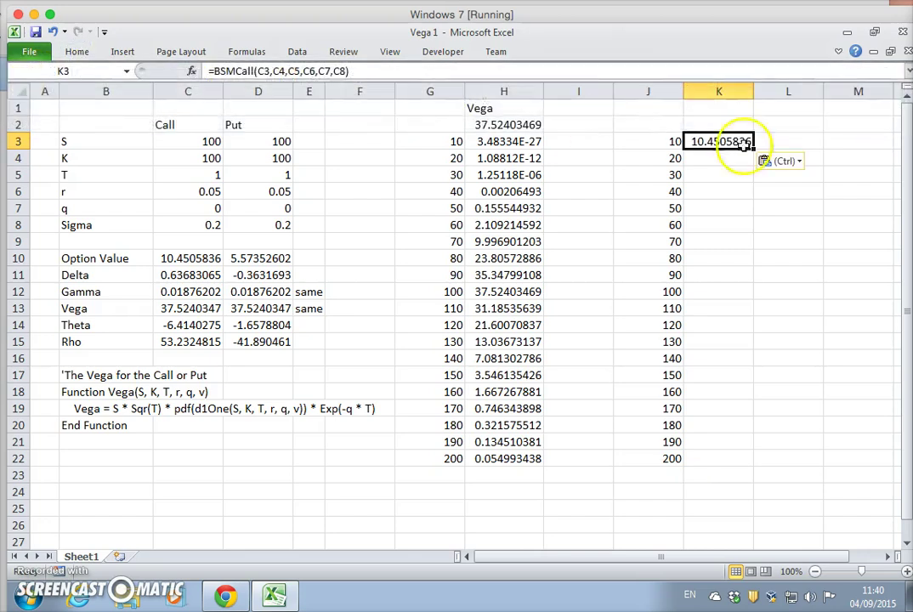
pyautogui.click(779, 209)
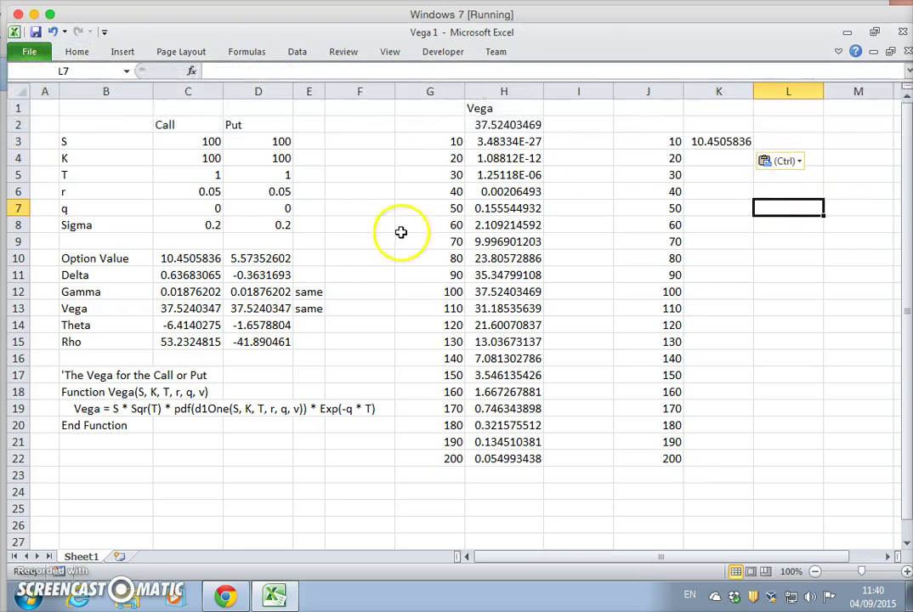
# Step: Examine which input cells the call option value formula in C10 references, including Sigma in C8
pyautogui.click(198, 256)
pyautogui.click(288, 71)
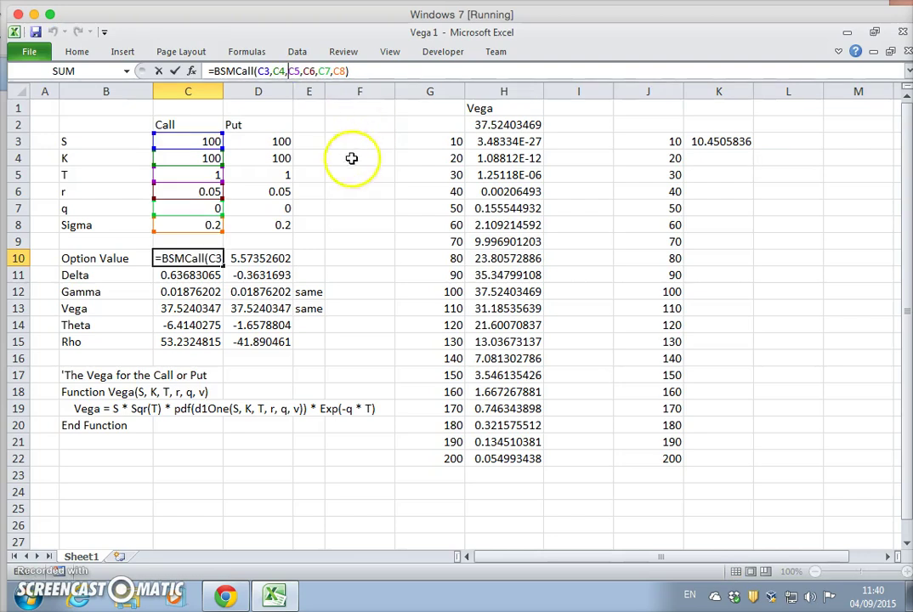
pyautogui.click(335, 71)
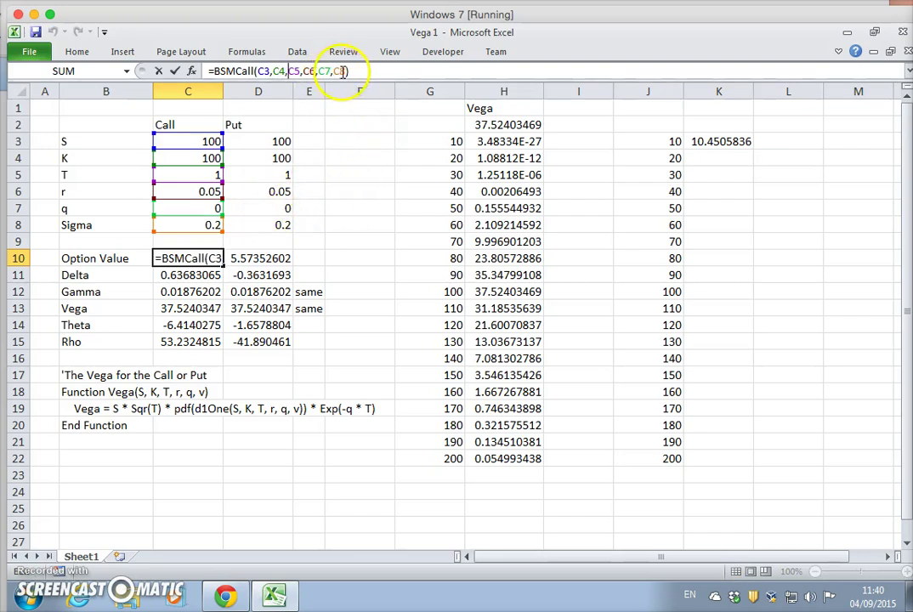
pyautogui.click(213, 257)
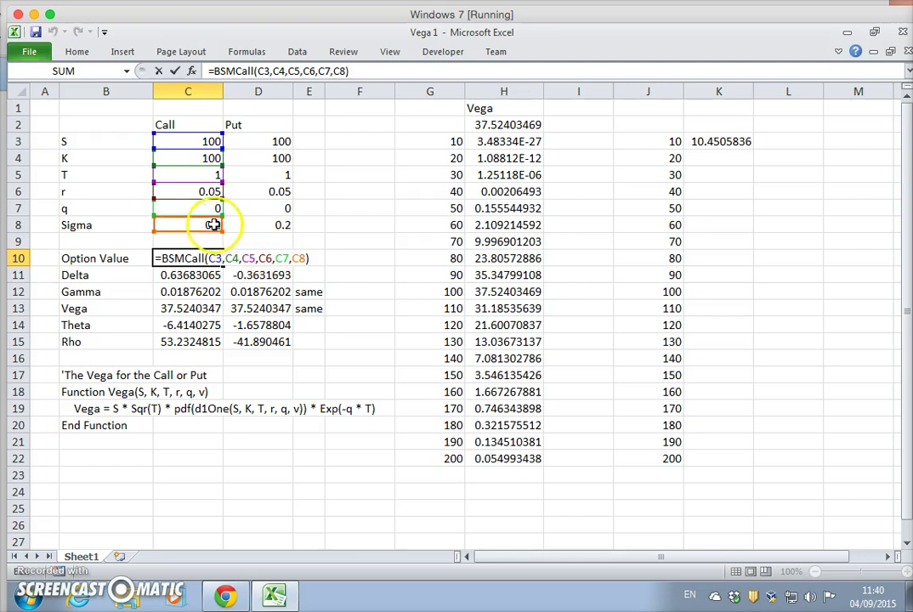
pyautogui.click(256, 226)
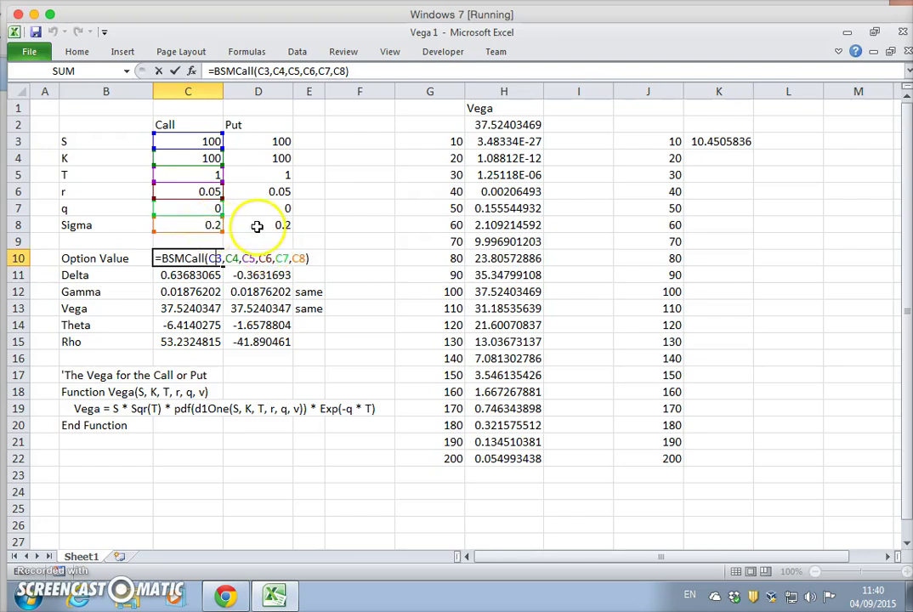
pyautogui.hotkey('ctrl', 'Return')
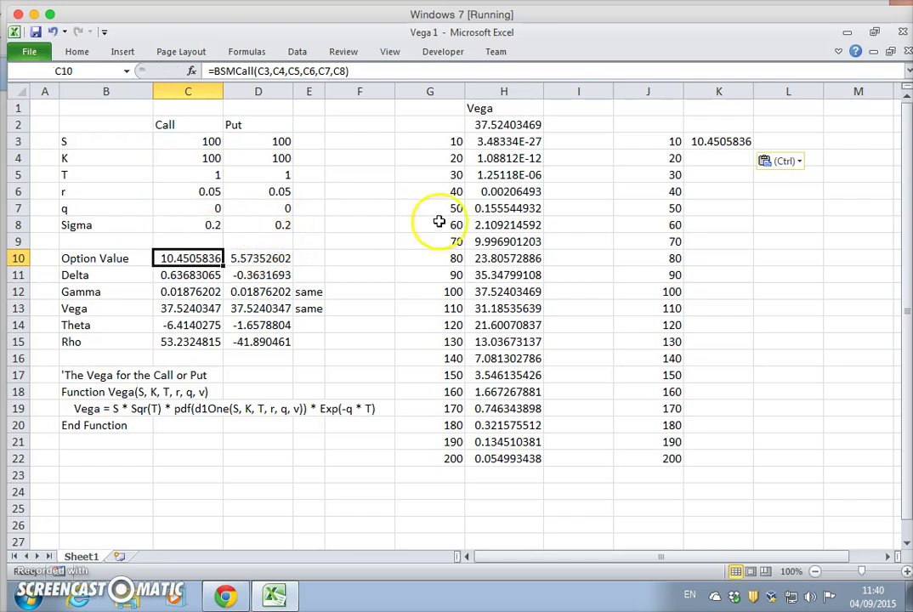
# Step: Enter 0.19 in M3 as the alternative volatility for the BSMCall formula in K3
pyautogui.click(701, 142)
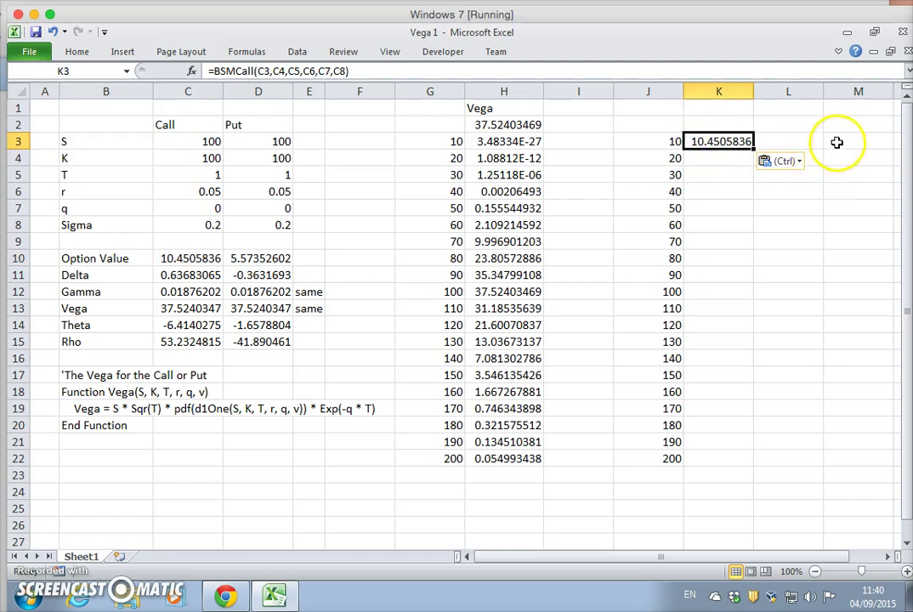
pyautogui.click(836, 145)
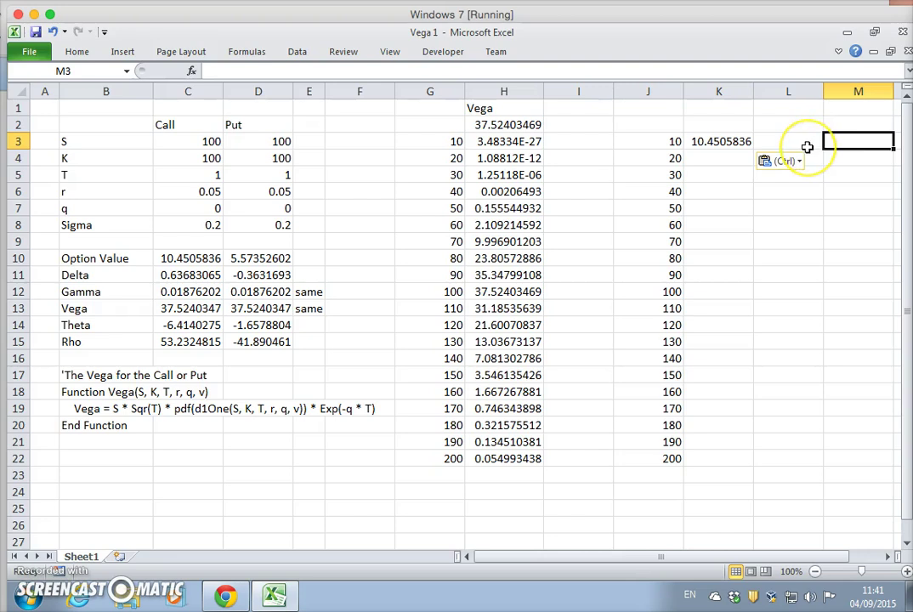
pyautogui.write('0.19')
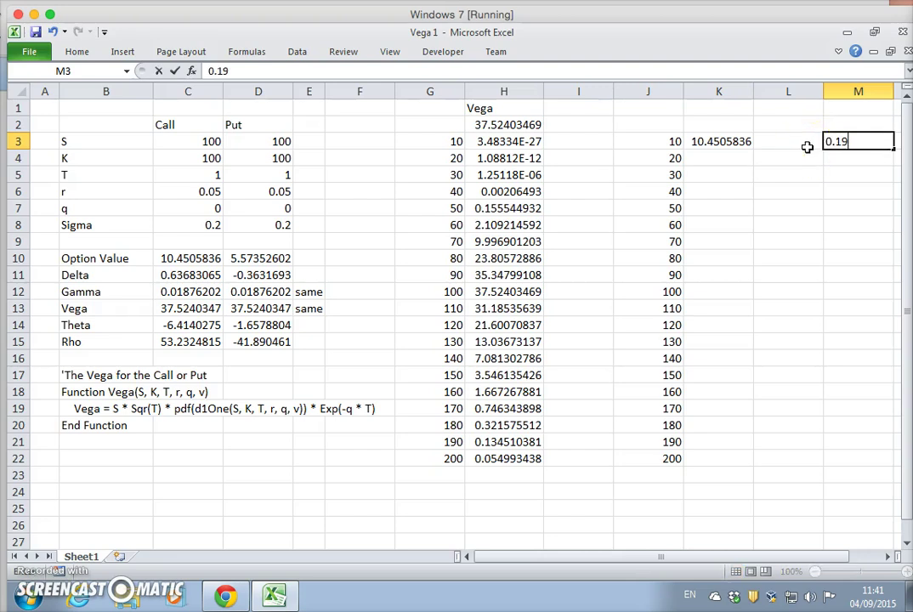
pyautogui.press('Return')
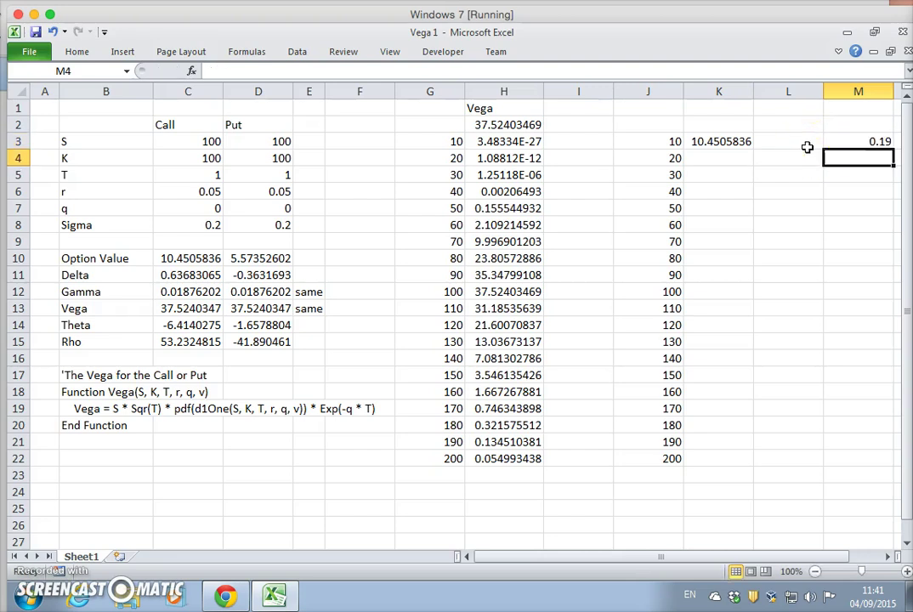
# Step: Replace C8 with M3 as the volatility argument of the K3 formula, and fill the 0.19 from M3 down to M22
pyautogui.click(728, 142)
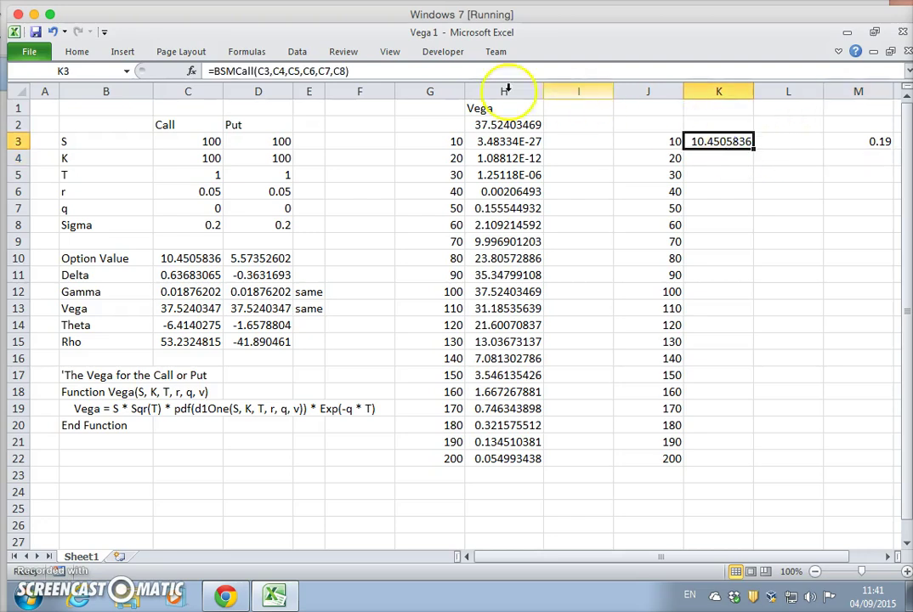
pyautogui.doubleClick(341, 72)
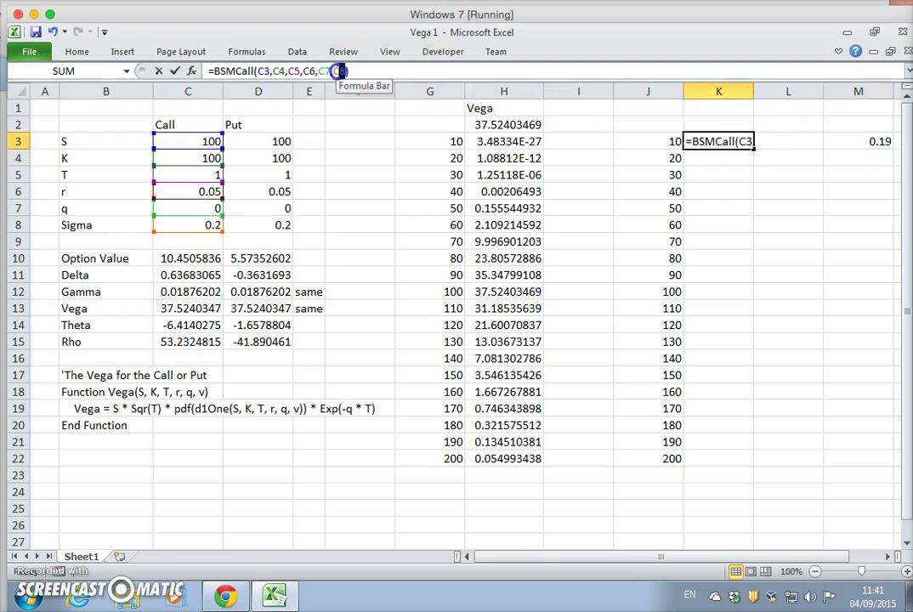
pyautogui.click(841, 142)
pyautogui.press('Return')
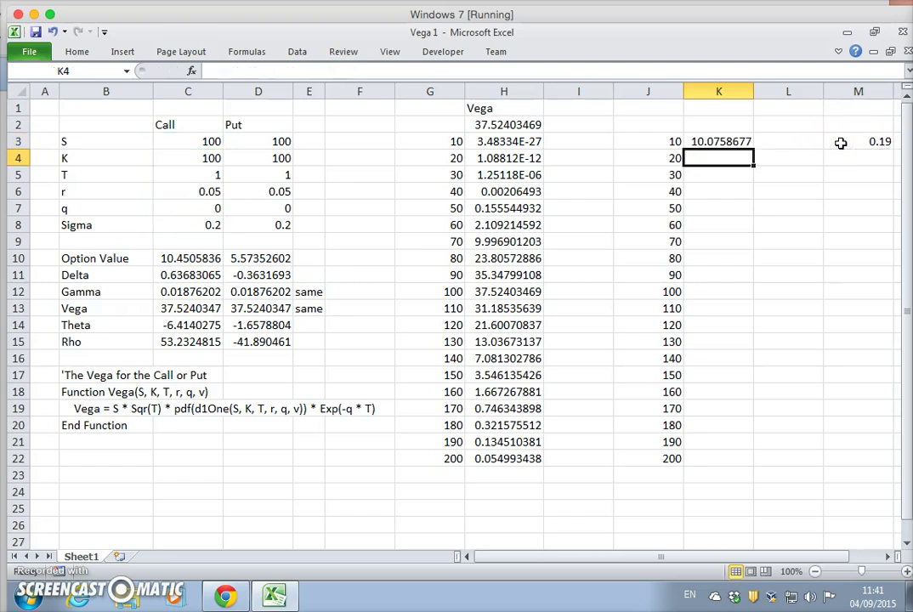
pyautogui.click(852, 141)
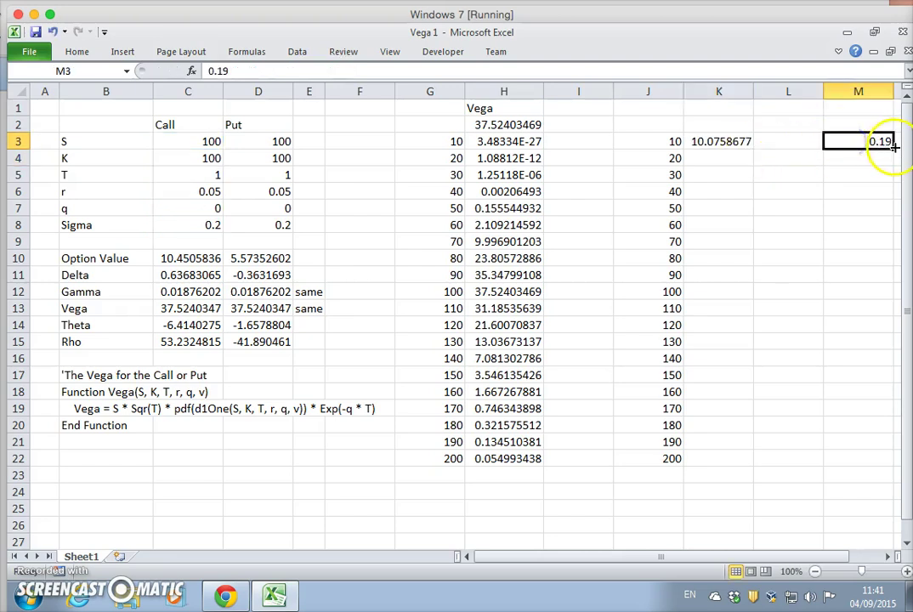
pyautogui.moveTo(895, 147); pyautogui.dragTo(882, 470)
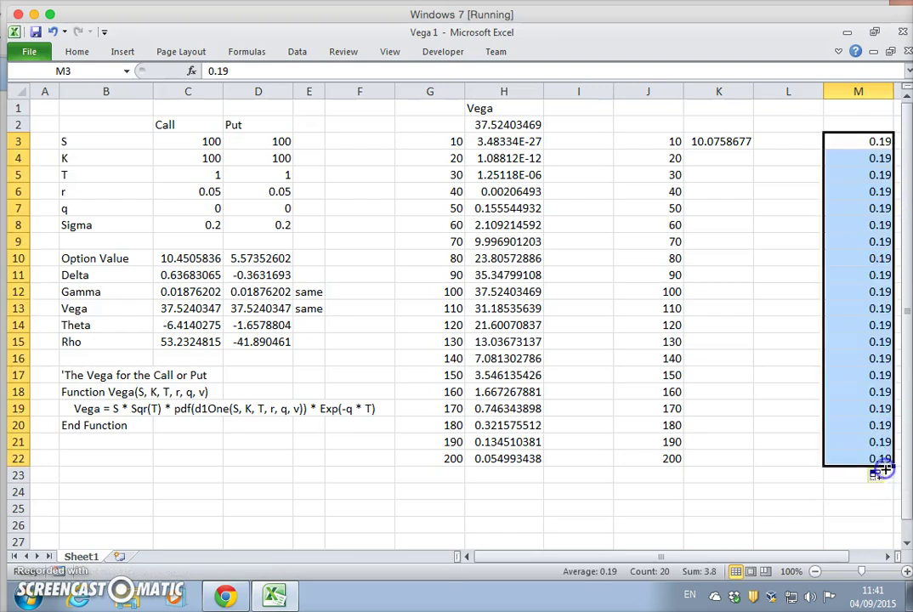
# Step: Make the references to C3, C4, C5, C6 and C7 absolute in the BSMCall formula in K3
pyautogui.click(719, 142)
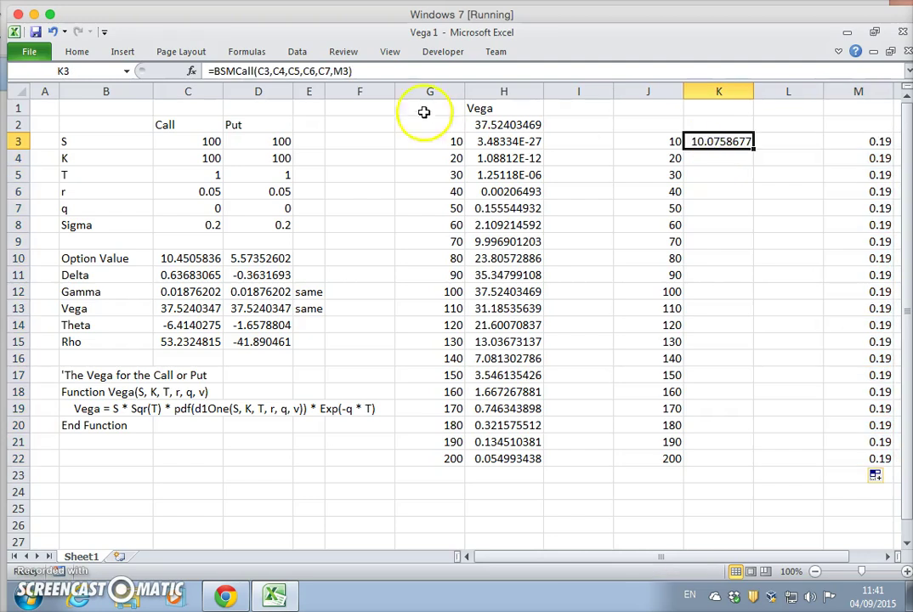
pyautogui.click(285, 71)
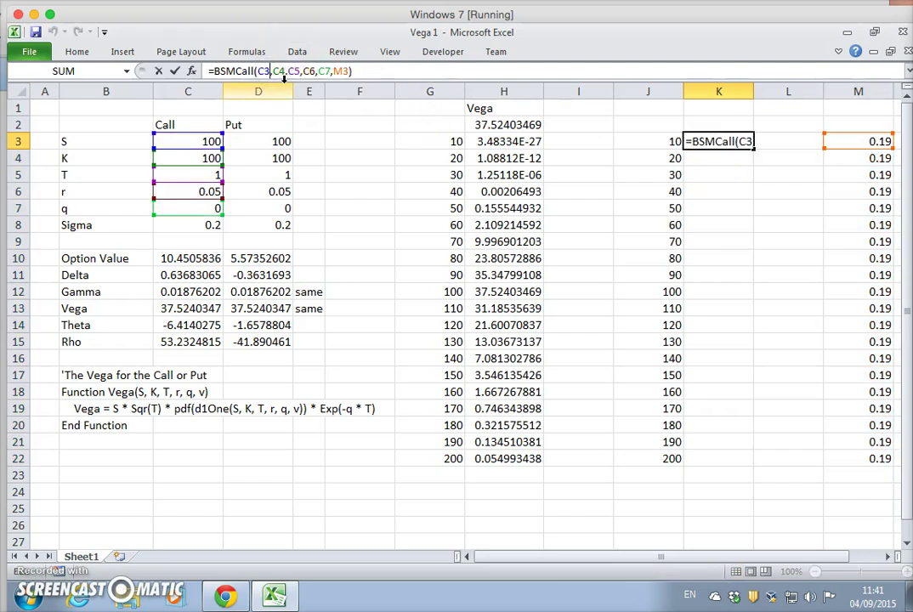
pyautogui.press('F4')
pyautogui.press('F4')
pyautogui.press('F4')
pyautogui.click(343, 71)
pyautogui.press('F4')
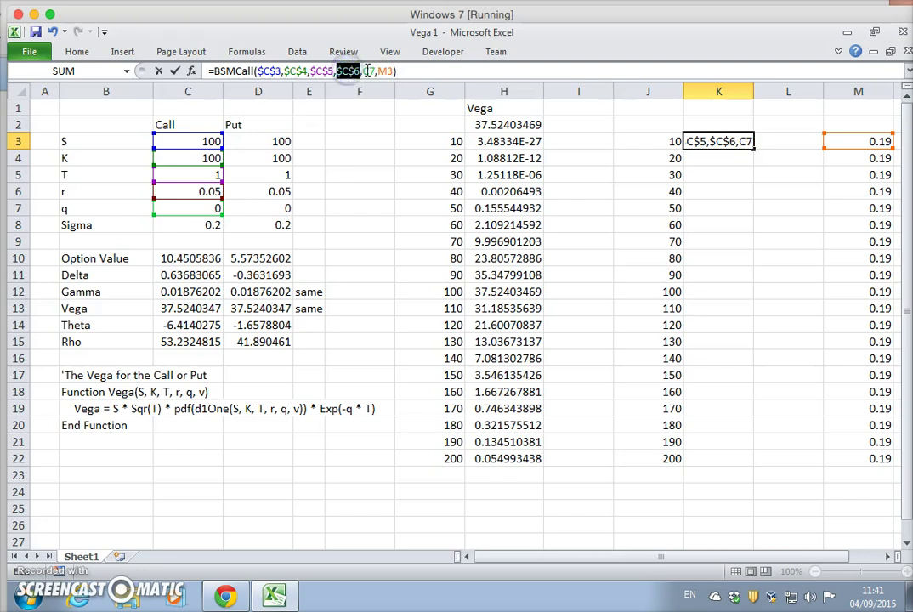
pyautogui.press('F4')
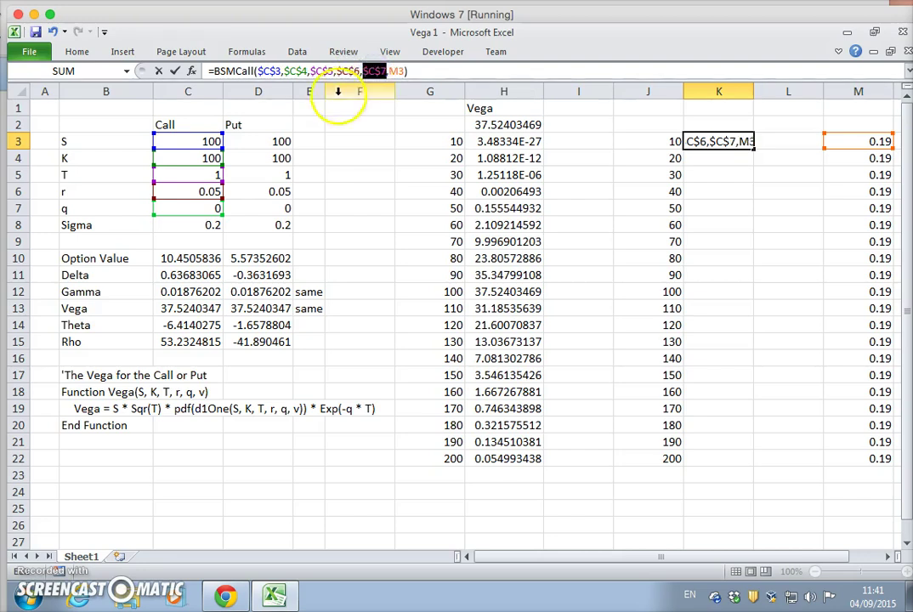
# Step: Replace the stock price argument $C$3 with J3 in the K3 formula, and fill the formula down to K22
pyautogui.click(277, 71)
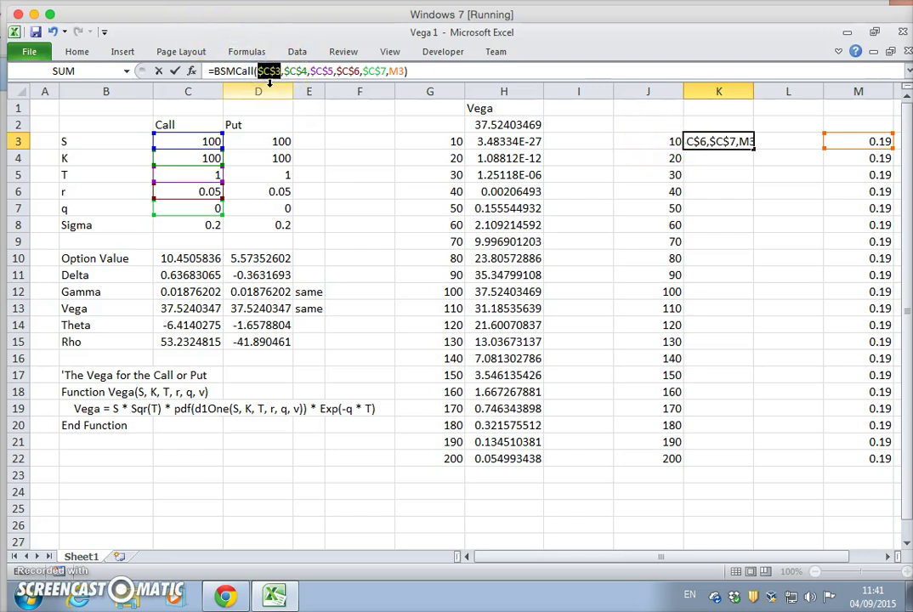
pyautogui.press('Delete')
pyautogui.click(666, 141)
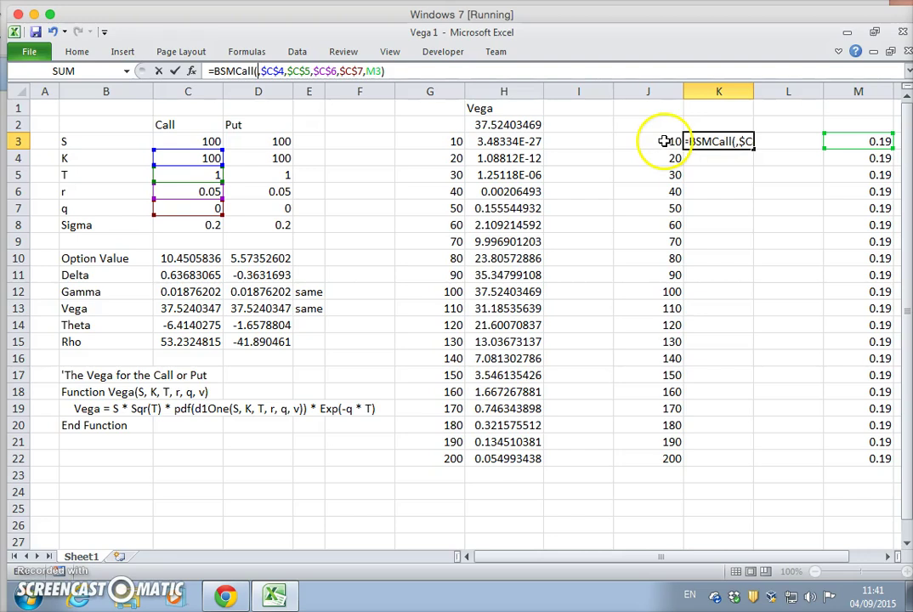
pyautogui.press('Return')
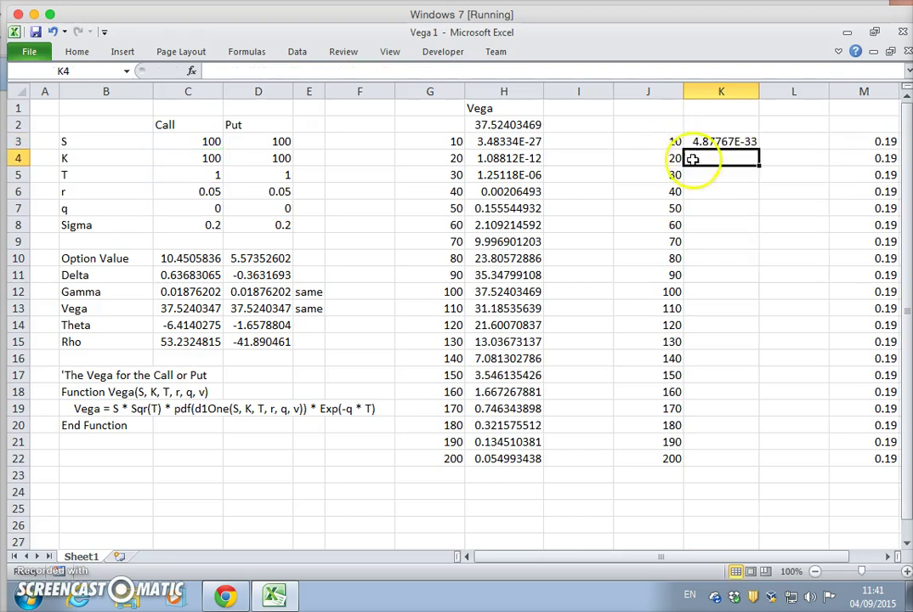
pyautogui.click(711, 143)
pyautogui.moveTo(759, 149); pyautogui.dragTo(754, 461)
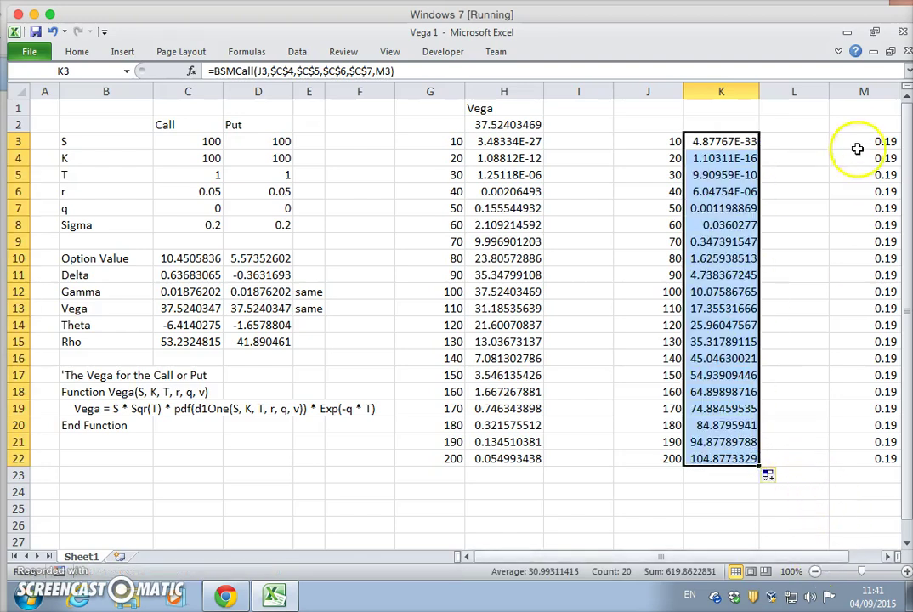
# Step: Link M4 to the volatility above it with =M3, and fill that formula down to M22
pyautogui.click(856, 142)
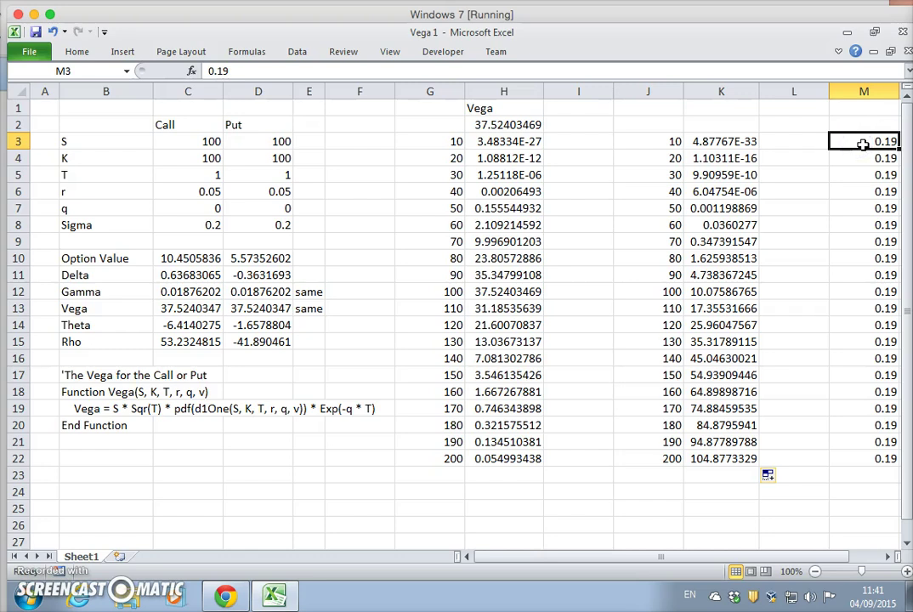
pyautogui.press('Down')
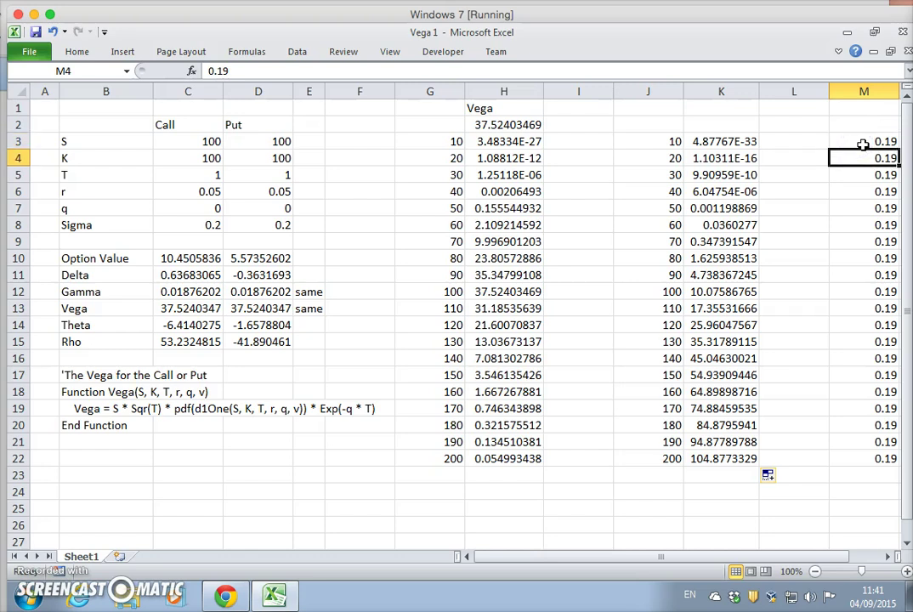
pyautogui.write('=')
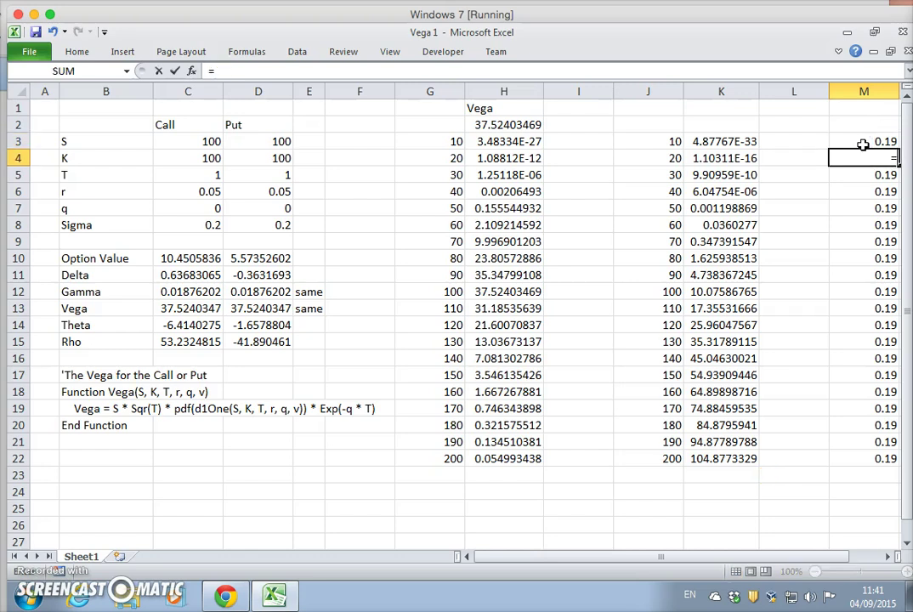
pyautogui.click(861, 142)
pyautogui.press('Return')
pyautogui.click(884, 158)
pyautogui.moveTo(899, 167); pyautogui.dragTo(884, 459)
pyautogui.click(863, 142)
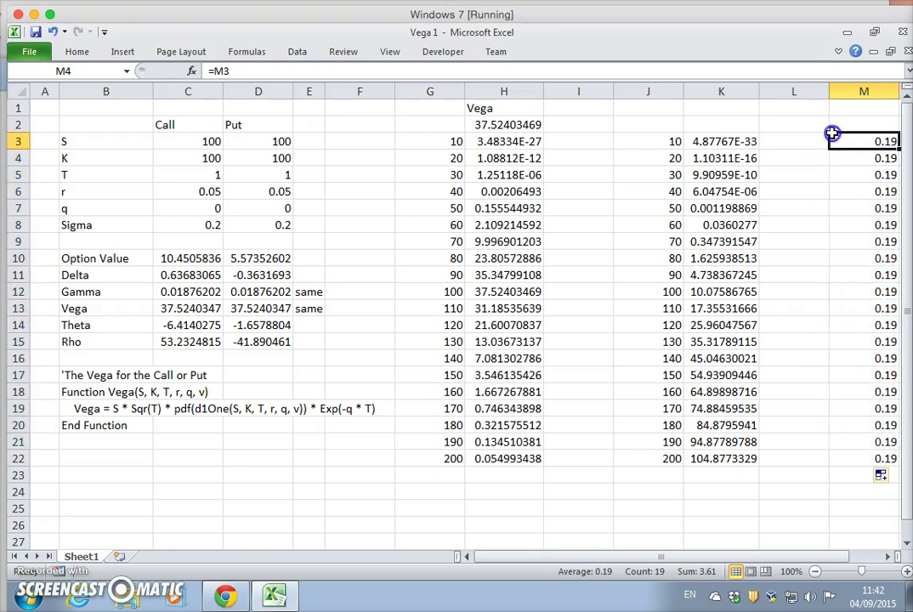
# Step: Compare the call option value in C10 with the result for stock price 100 in K12, and set the volatility in M3 to 0.2
pyautogui.click(721, 150)
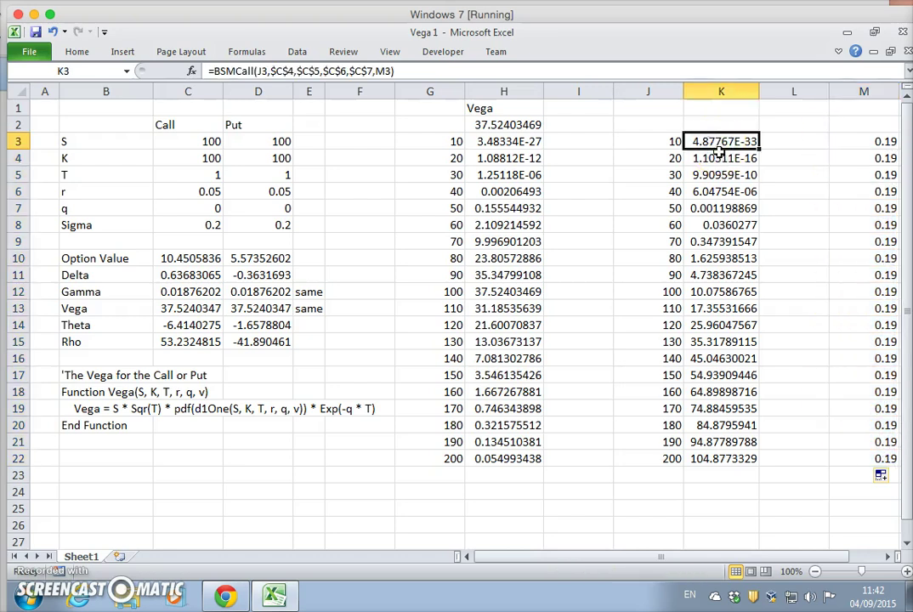
pyautogui.click(191, 258)
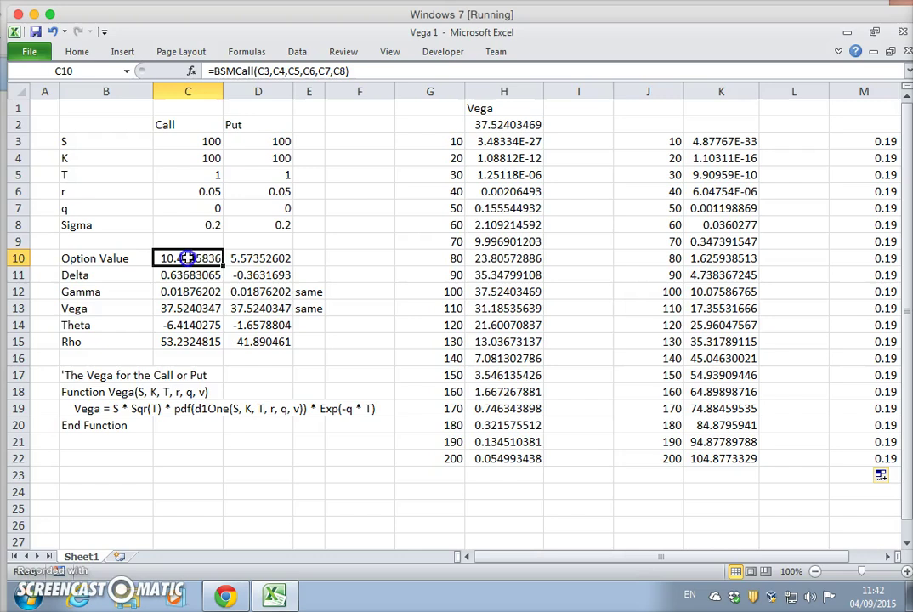
pyautogui.click(721, 291)
pyautogui.click(879, 142)
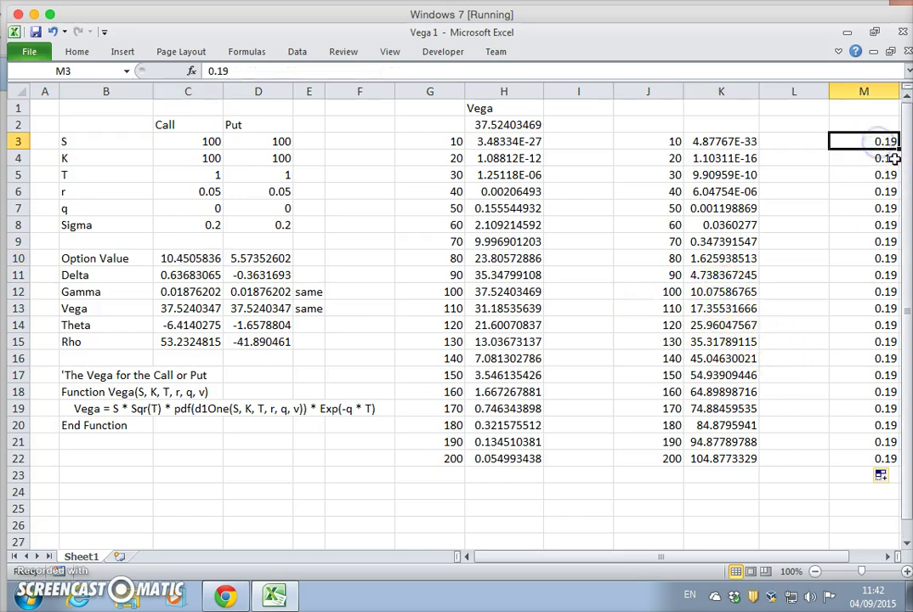
pyautogui.write('.2')
pyautogui.press('Return')
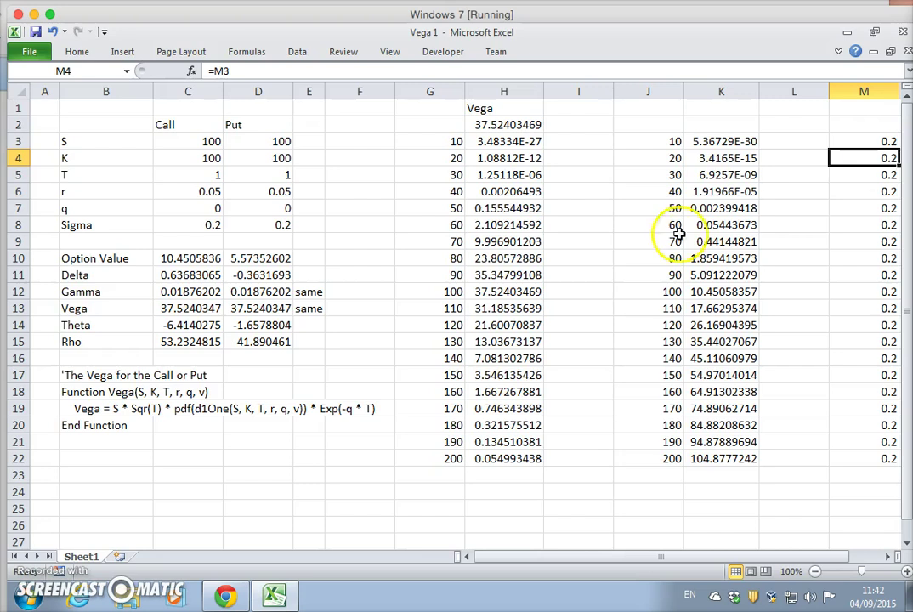
# Step: Compare the BSMCall result for stock price 100 in K12 with the call option value in C10
pyautogui.click(722, 292)
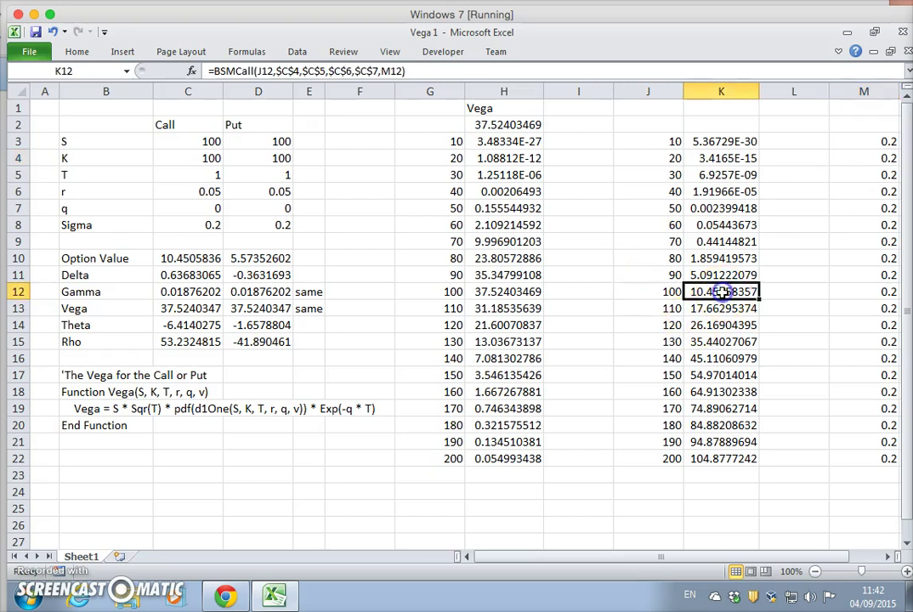
pyautogui.click(175, 257)
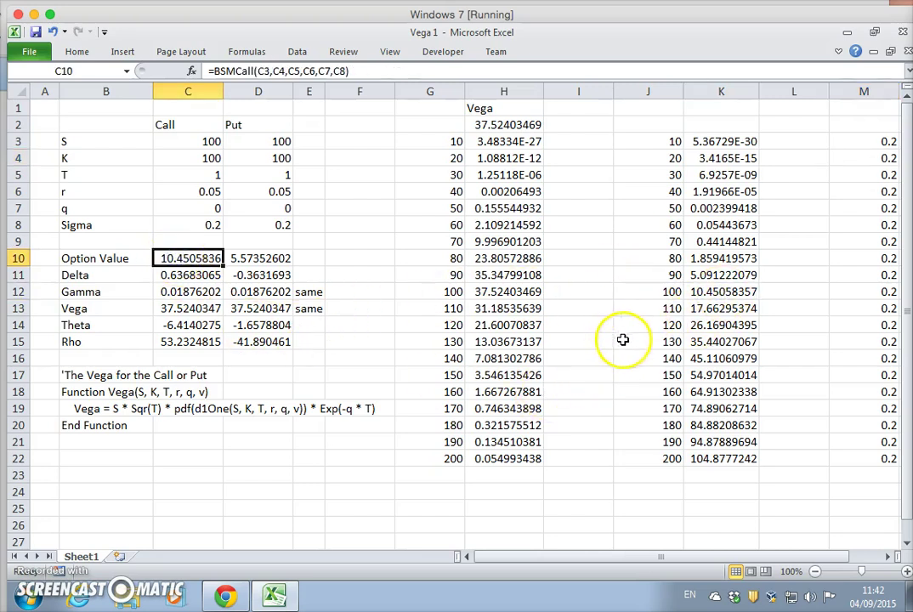
pyautogui.click(726, 292)
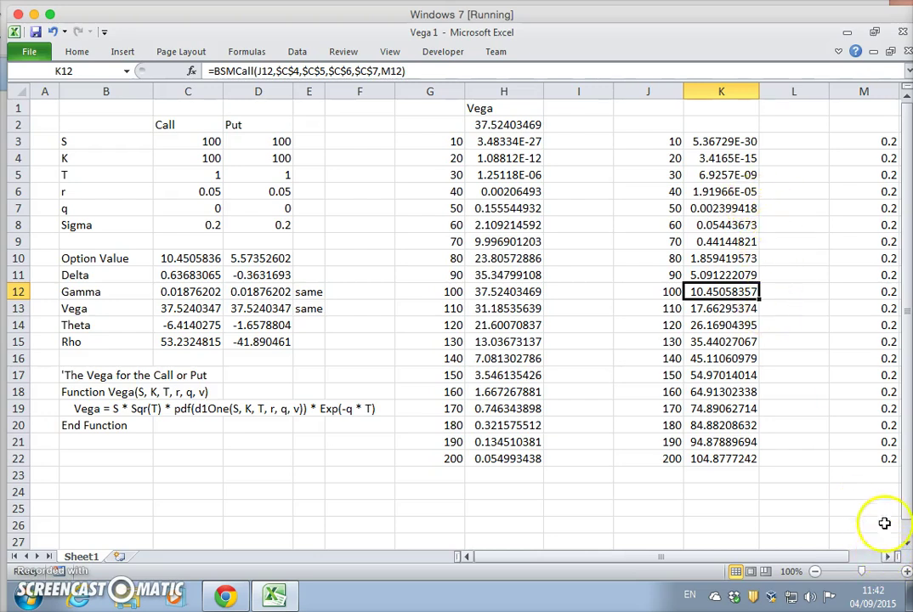
# Step: Enter the header Call (Sigma =0.19) in K2 above the call value series
pyautogui.click(704, 125)
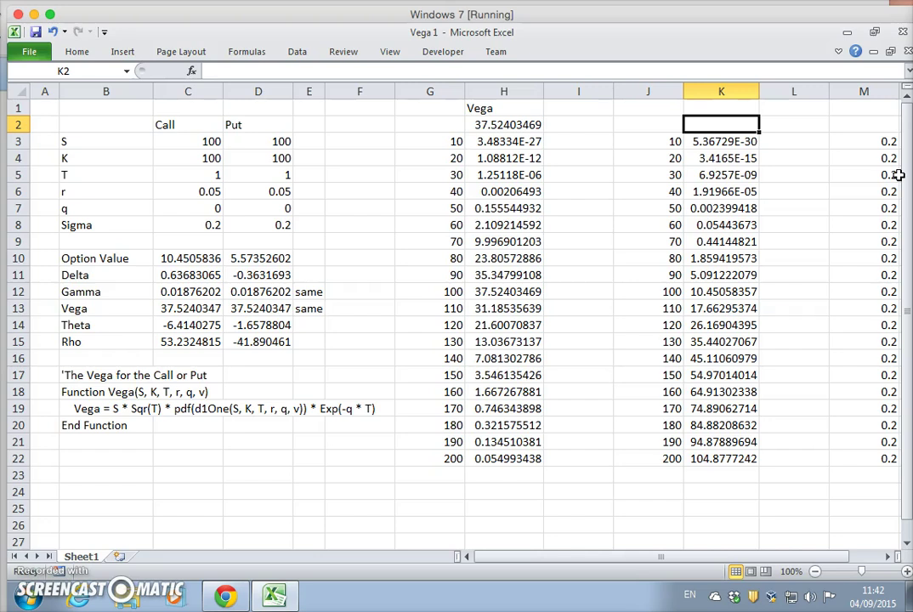
pyautogui.write('Sigma =0.19')
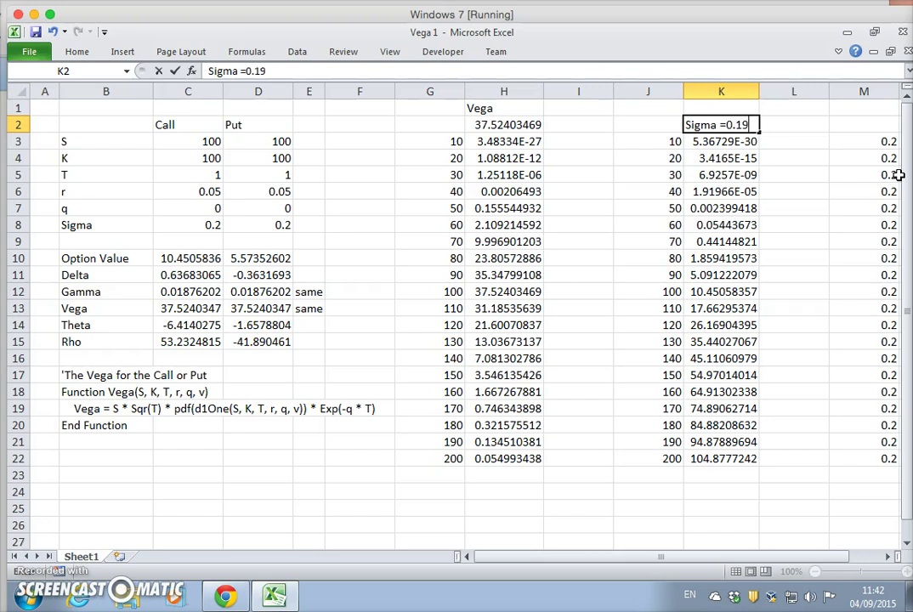
pyautogui.press('Return')
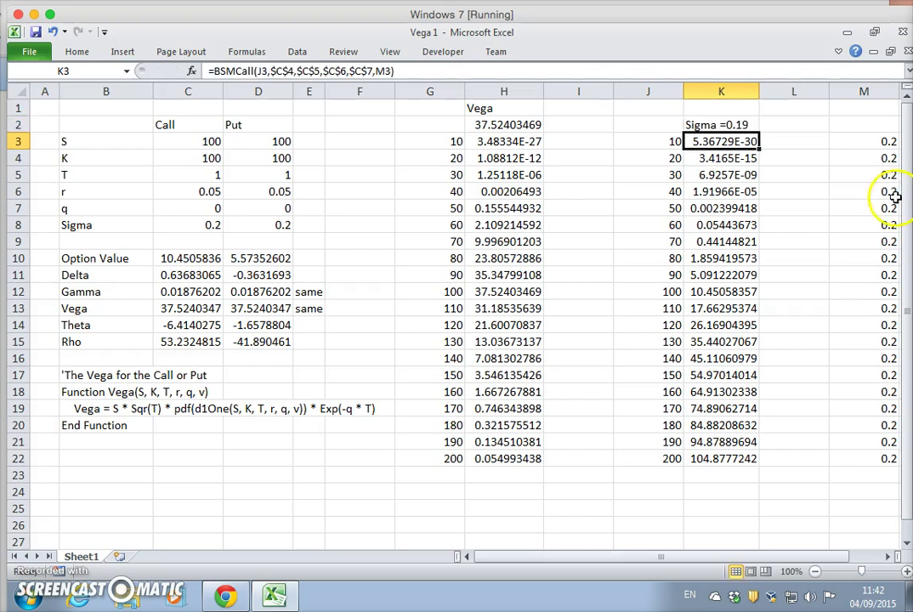
pyautogui.click(712, 125)
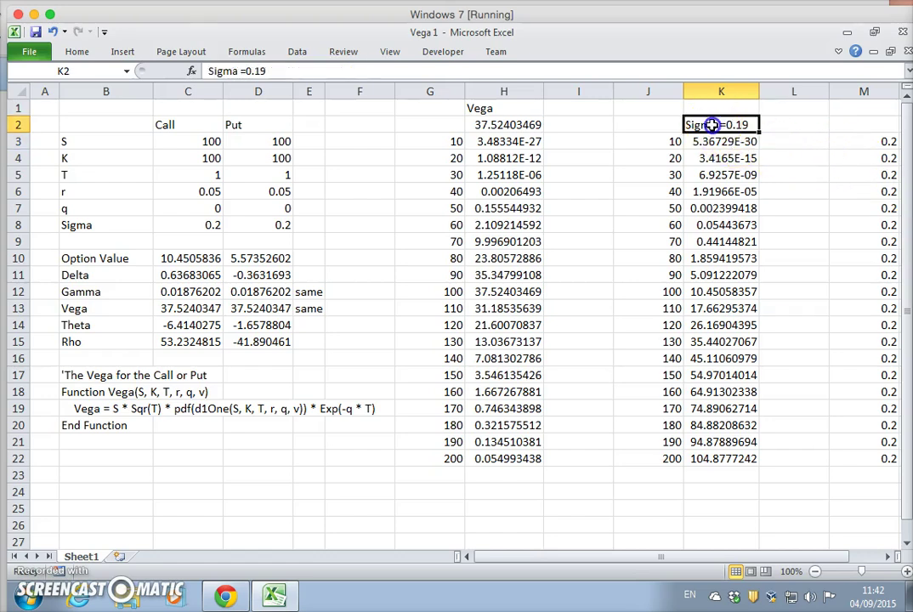
pyautogui.click(208, 70)
pyautogui.write('Call (')
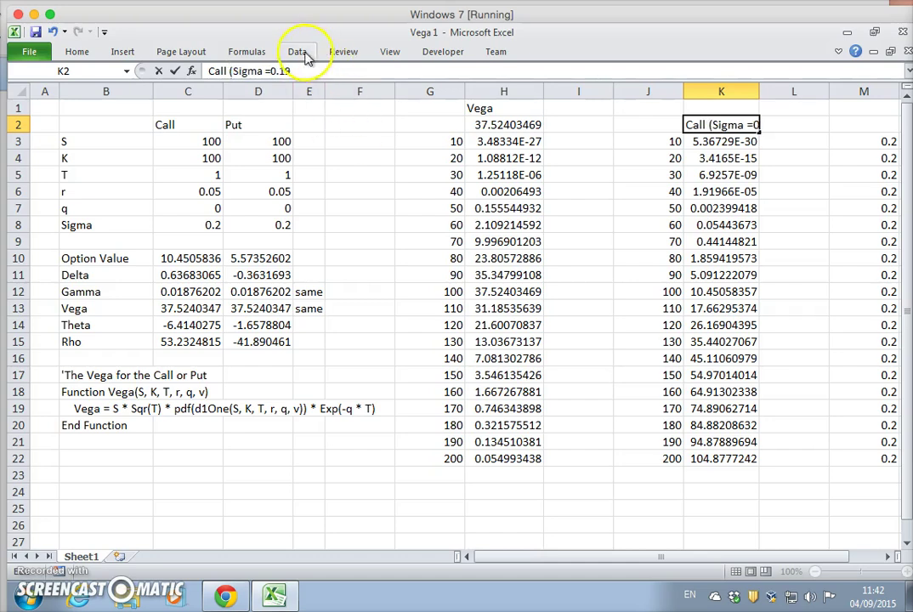
pyautogui.press('Return')
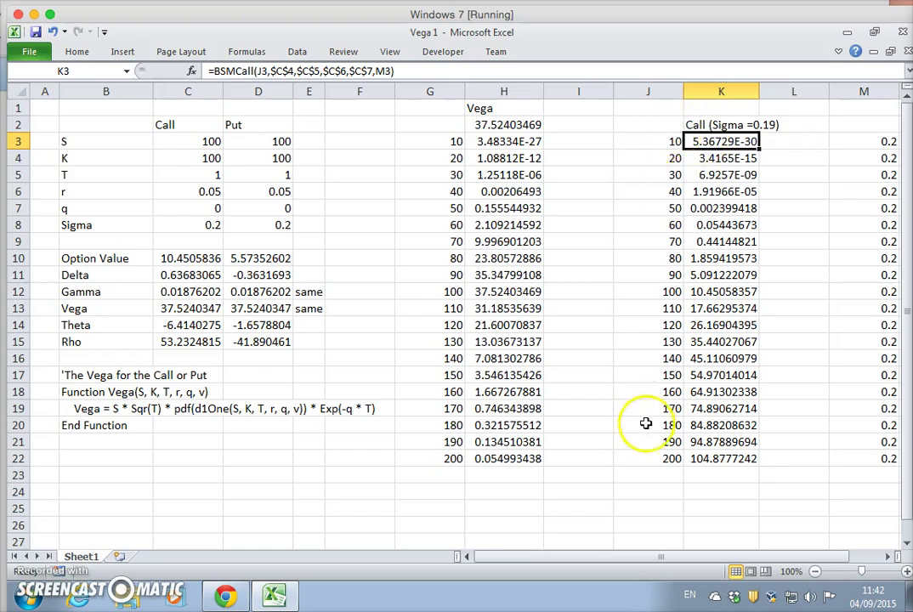
# Step: Set the volatility in M3 to 0.19
pyautogui.click(843, 139)
pyautogui.write('0')
pyautogui.press('Return')
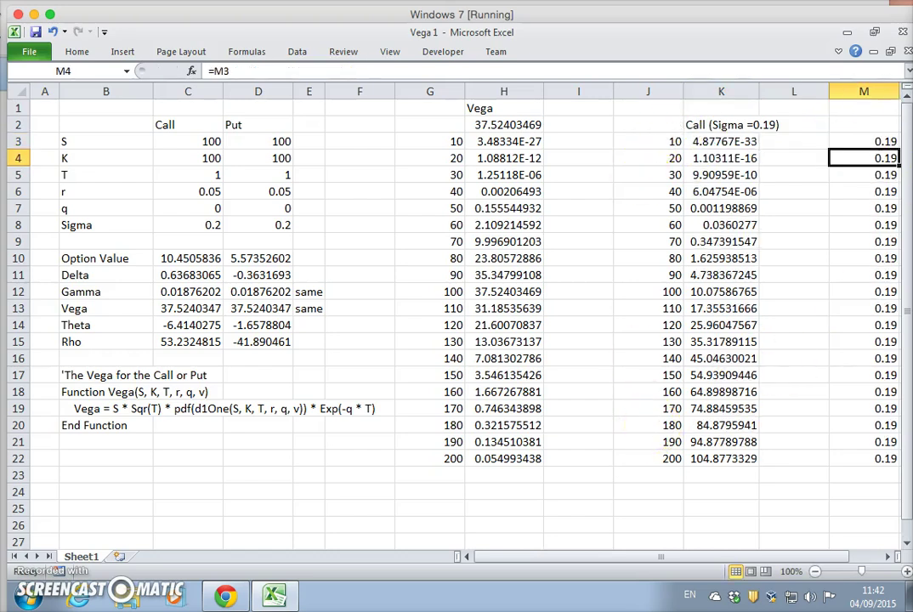
pyautogui.click(782, 192)
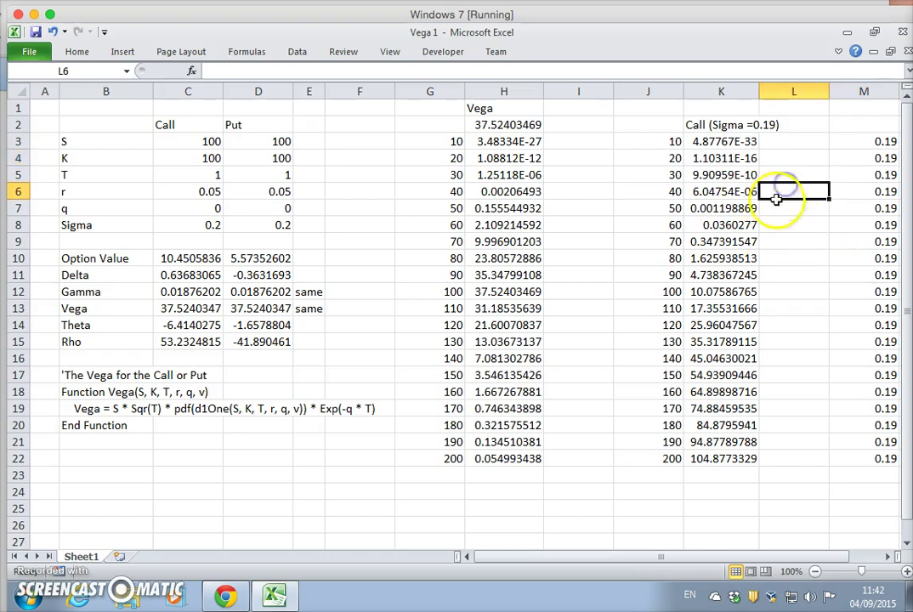
# Step: Narrow columns I, F, G and J, and widen column K so its header fits
pyautogui.click(739, 91)
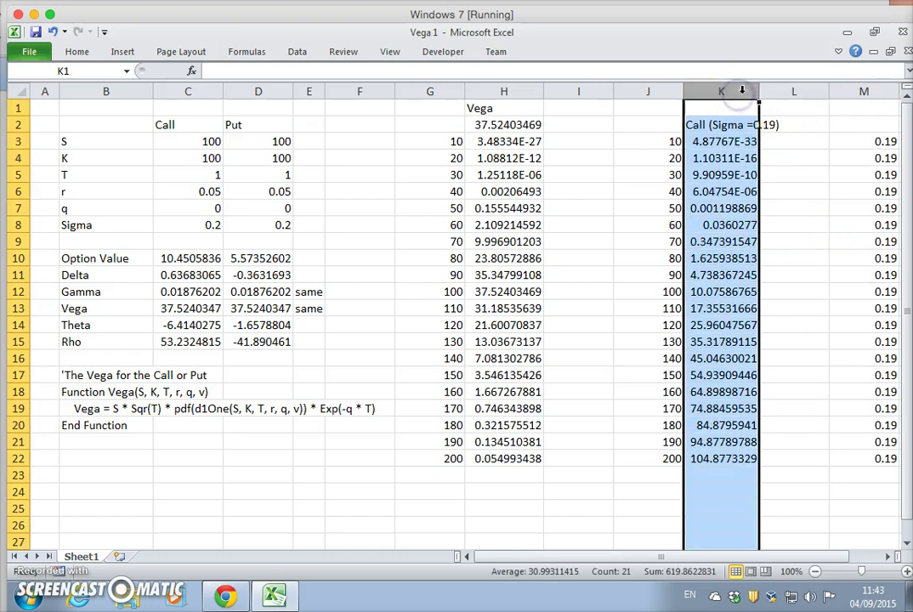
pyautogui.click(596, 91)
pyautogui.moveTo(612, 91); pyautogui.dragTo(568, 93)
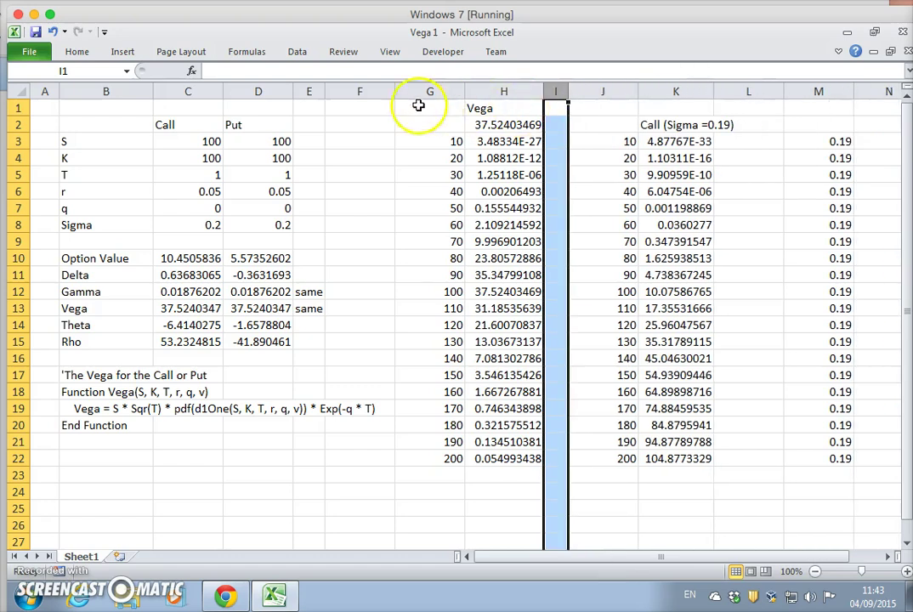
pyautogui.click(376, 94)
pyautogui.moveTo(394, 91)
pyautogui.mouseDown()
pyautogui.moveTo(361, 98)
pyautogui.moveTo(378, 95)
pyautogui.mouseUp()
pyautogui.click(426, 92)
pyautogui.moveTo(446, 92); pyautogui.dragTo(419, 92)
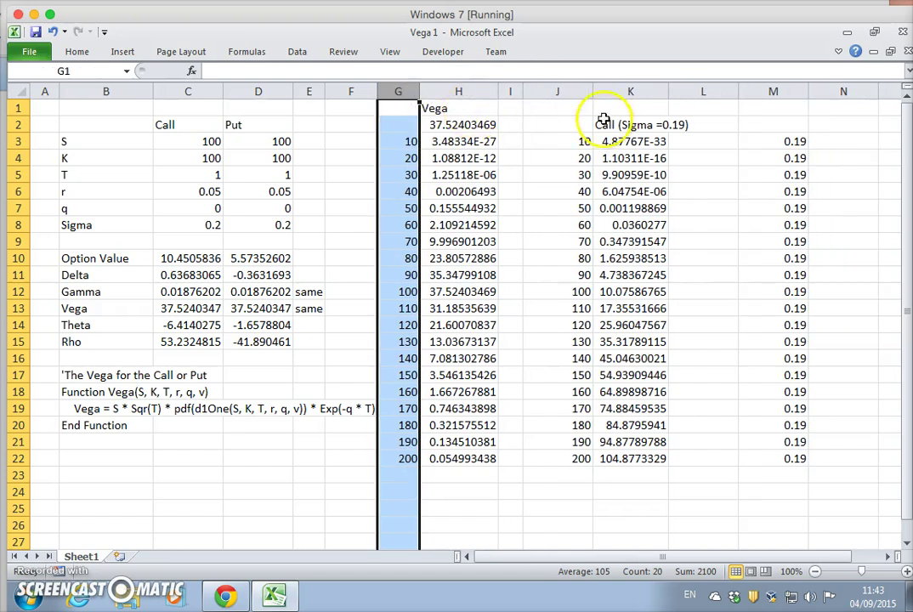
pyautogui.click(578, 91)
pyautogui.moveTo(592, 91); pyautogui.dragTo(564, 93)
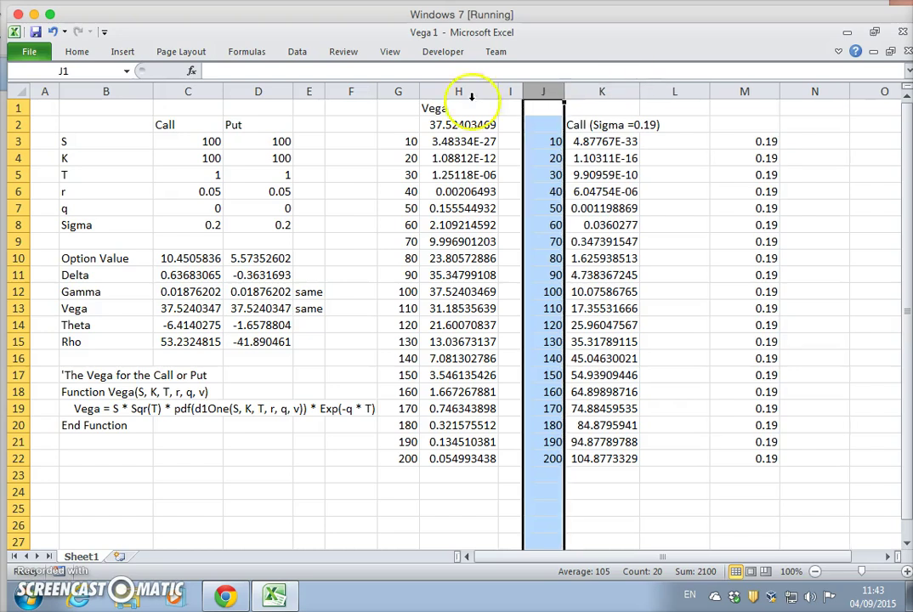
pyautogui.click(815, 207)
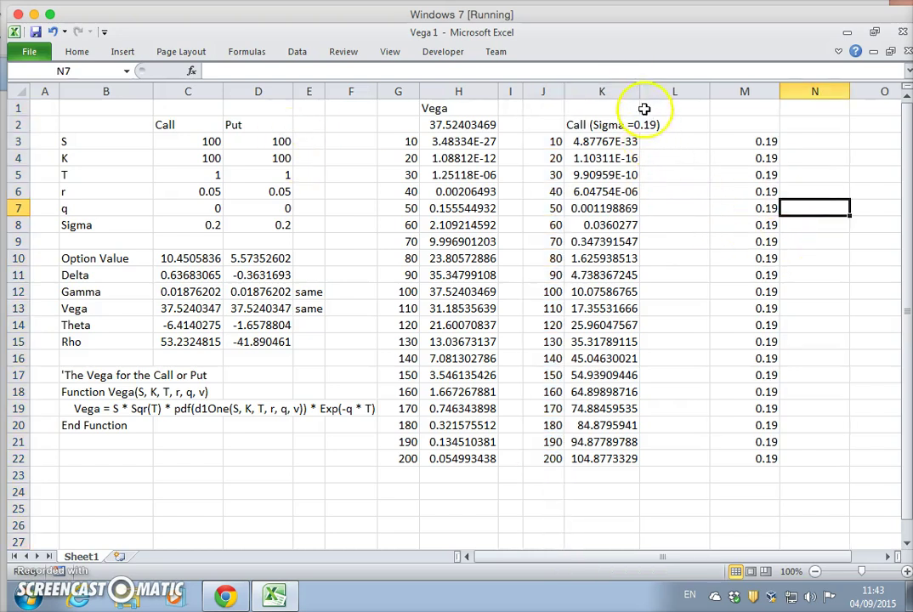
pyautogui.moveTo(639, 91); pyautogui.dragTo(670, 98)
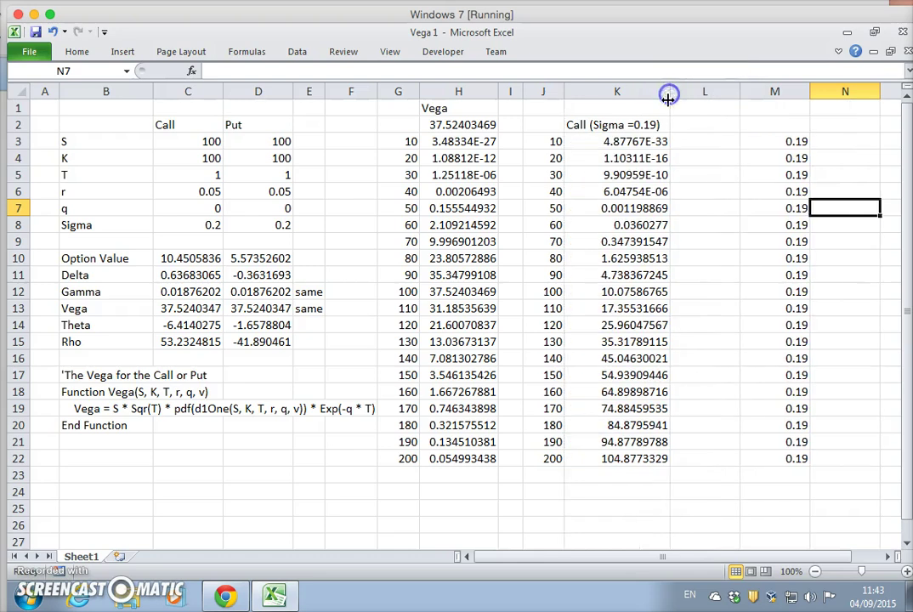
pyautogui.click(688, 123)
# Step: Copy the BSMCall formula text from K3 into L3, keeping its references as written
pyautogui.click(630, 141)
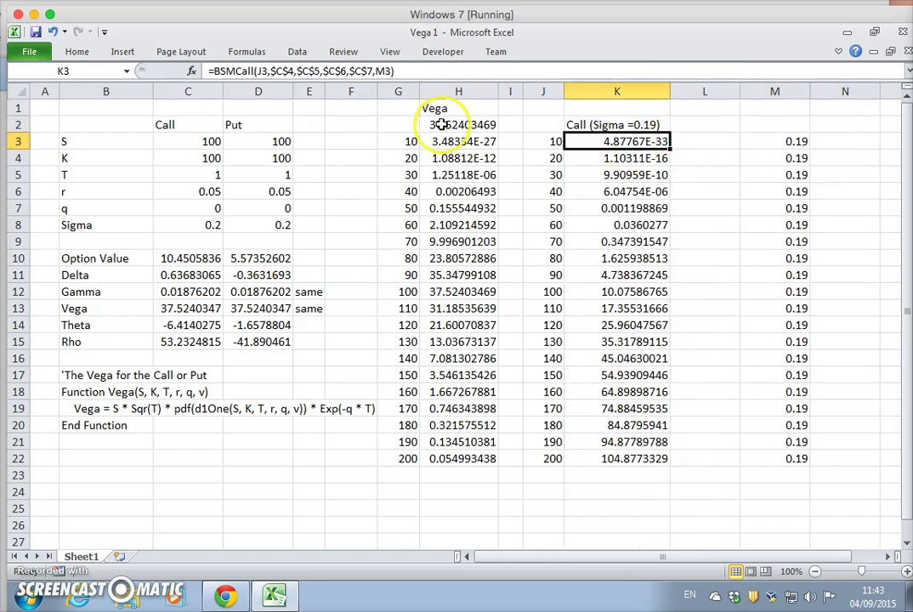
pyautogui.moveTo(404, 68); pyautogui.dragTo(209, 71)
pyautogui.rightClick(210, 72)
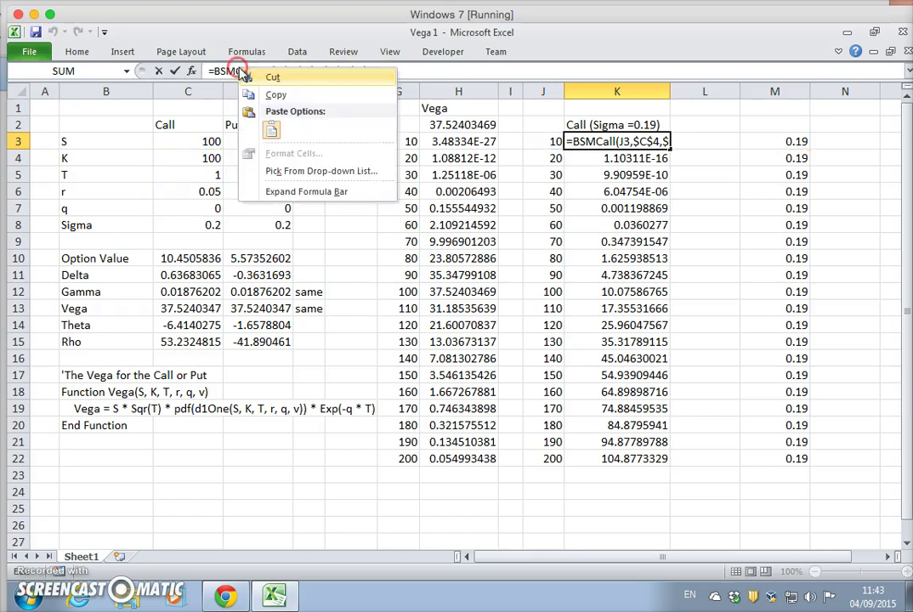
pyautogui.click(252, 92)
pyautogui.write('=')
pyautogui.click(713, 142)
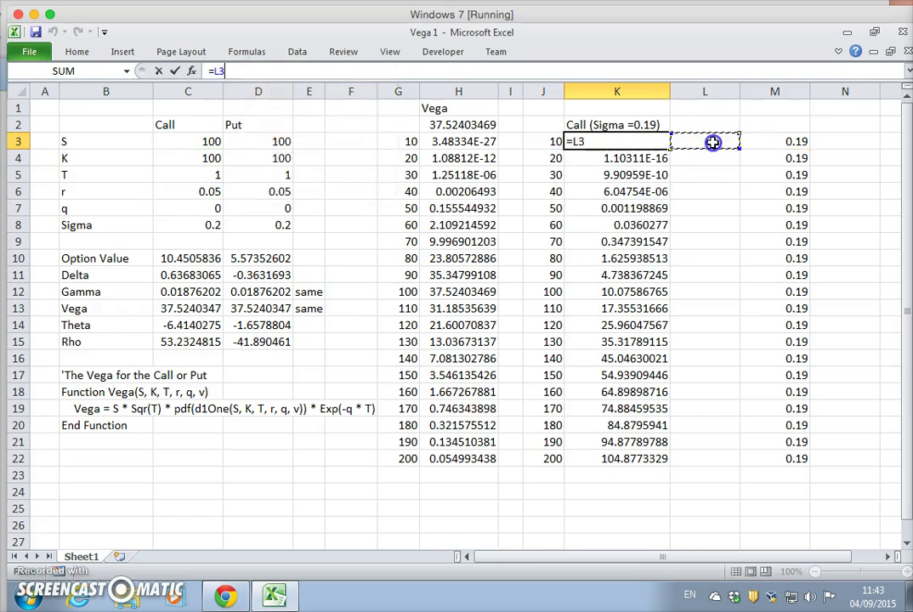
pyautogui.press('Escape')
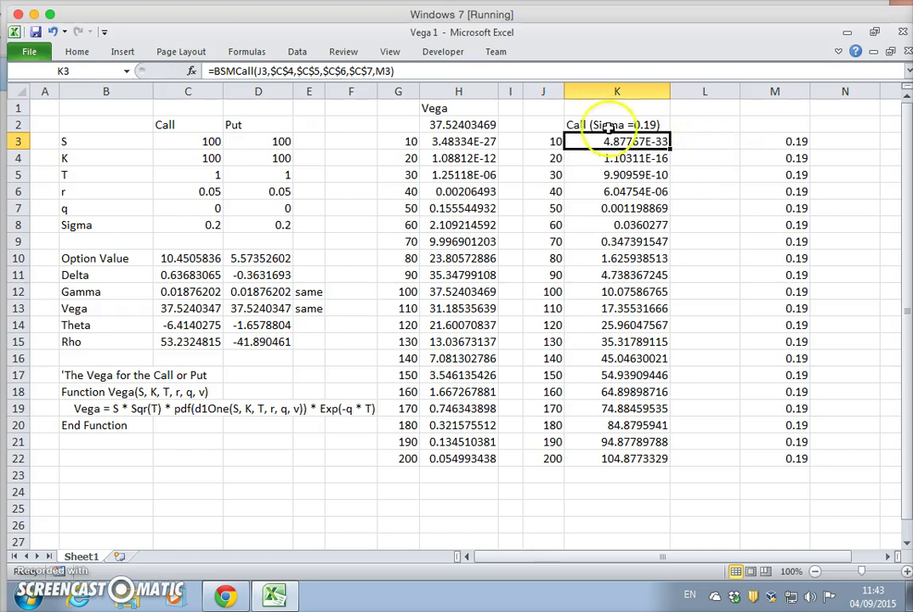
pyautogui.click(706, 139)
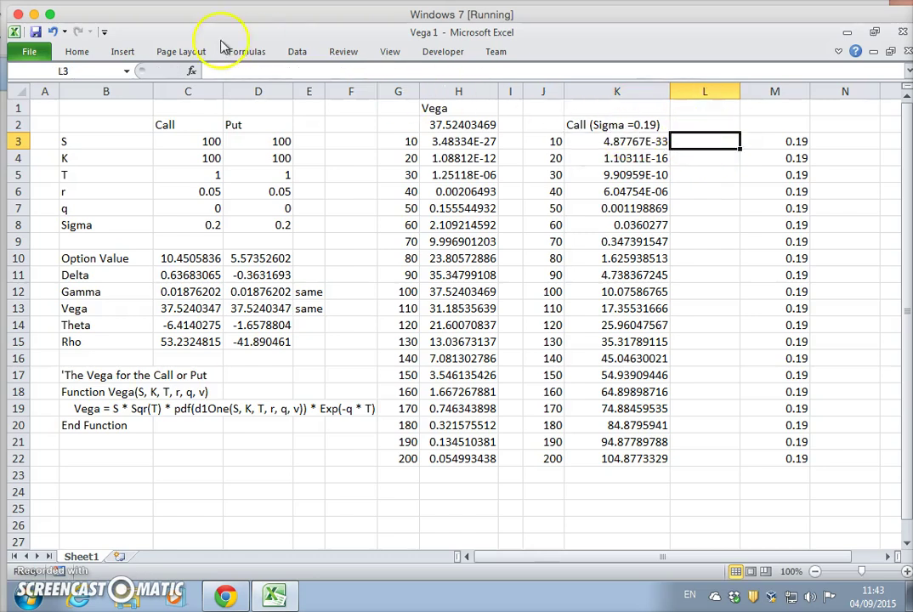
pyautogui.click(77, 51)
pyautogui.click(28, 78)
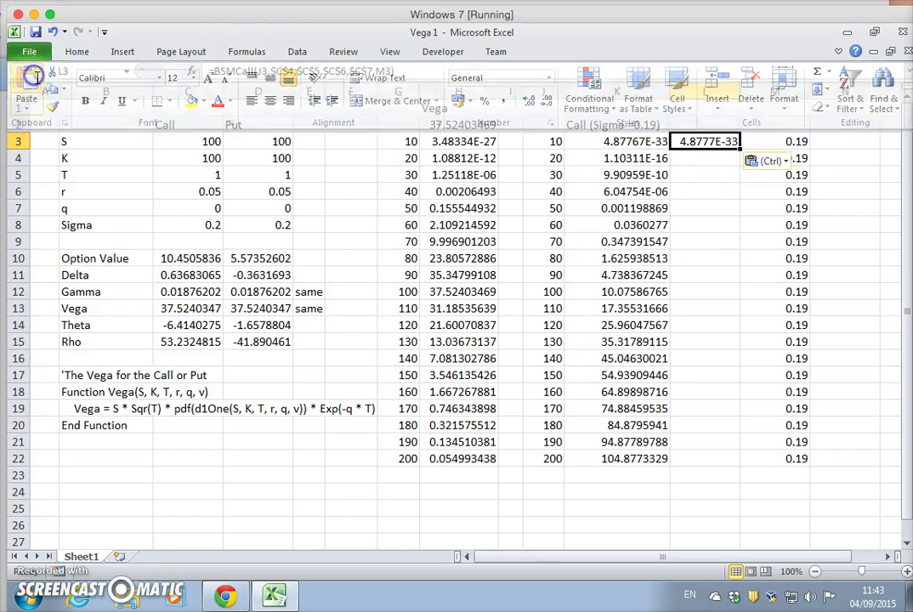
pyautogui.click(693, 143)
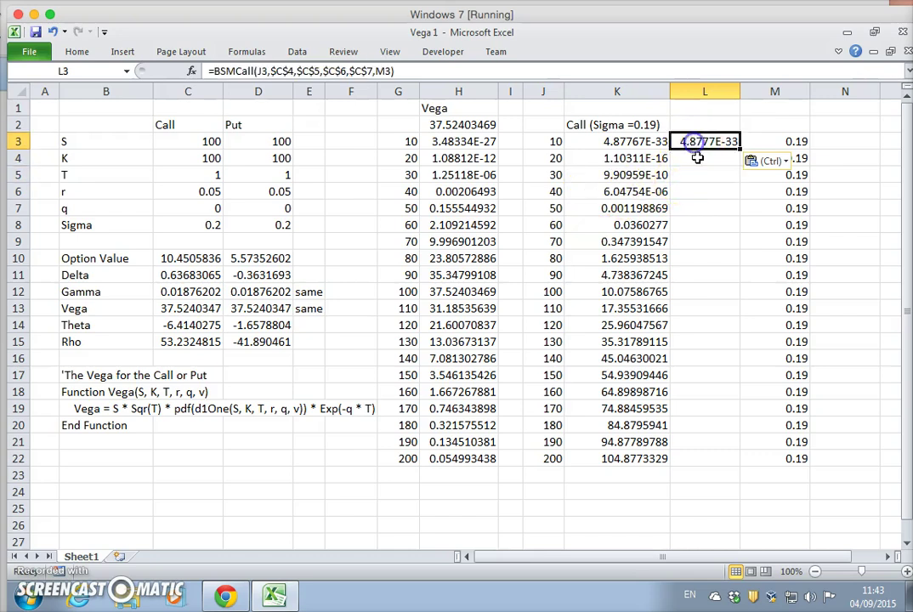
# Step: Copy the header text from K2 into L2 and change it to Call (Sigma =0.21)
pyautogui.click(579, 124)
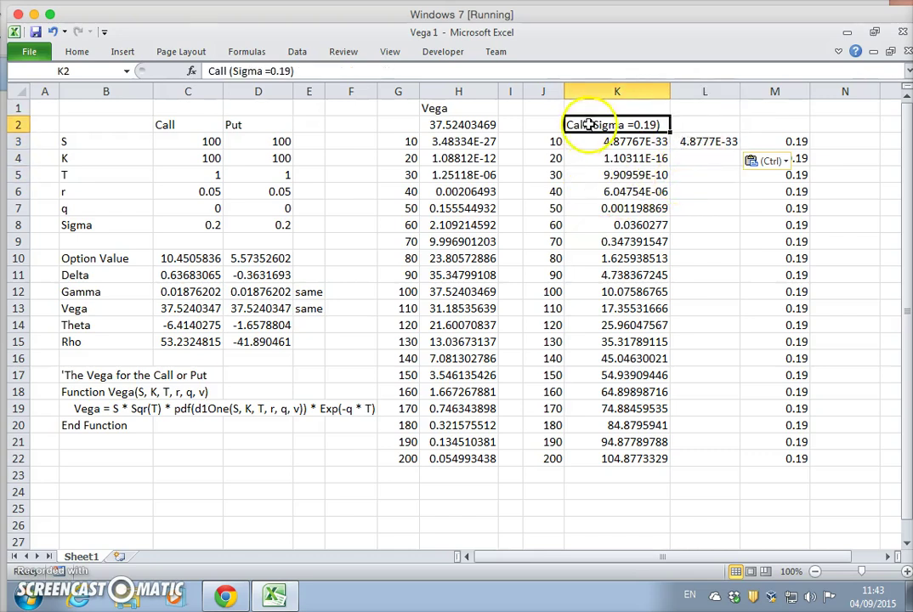
pyautogui.moveTo(305, 71); pyautogui.dragTo(200, 71)
pyautogui.rightClick(303, 75)
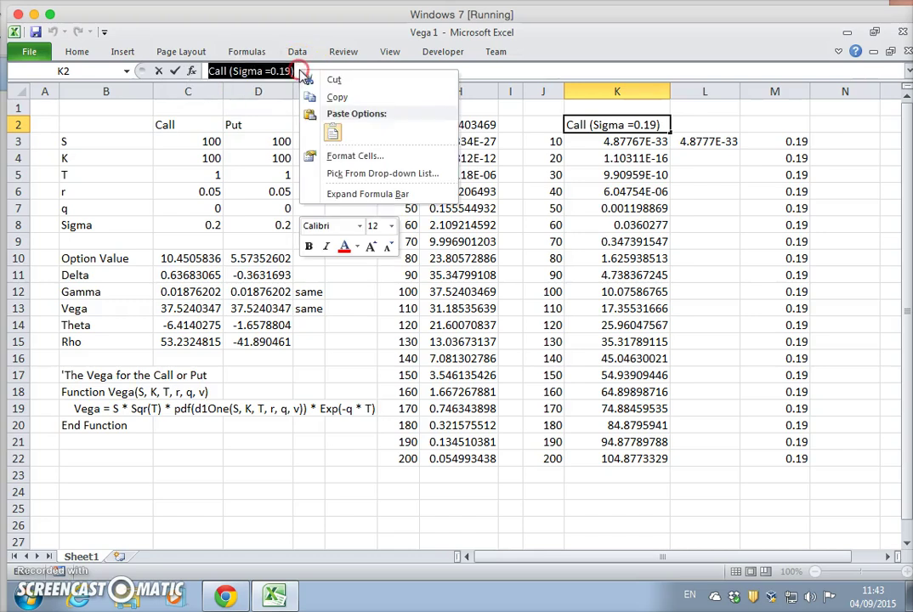
pyautogui.click(337, 97)
pyautogui.click(638, 126)
pyautogui.press('Tab')
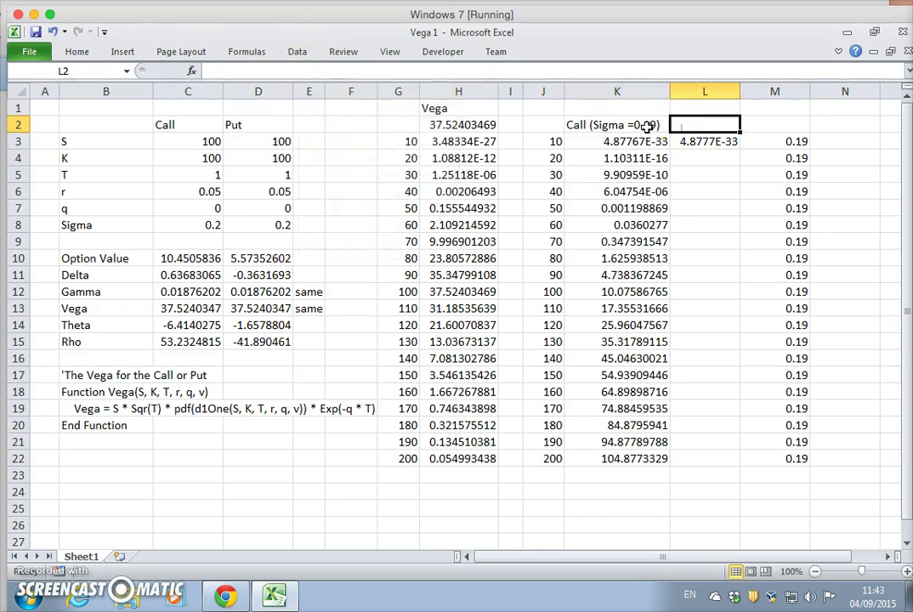
pyautogui.click(67, 53)
pyautogui.click(31, 82)
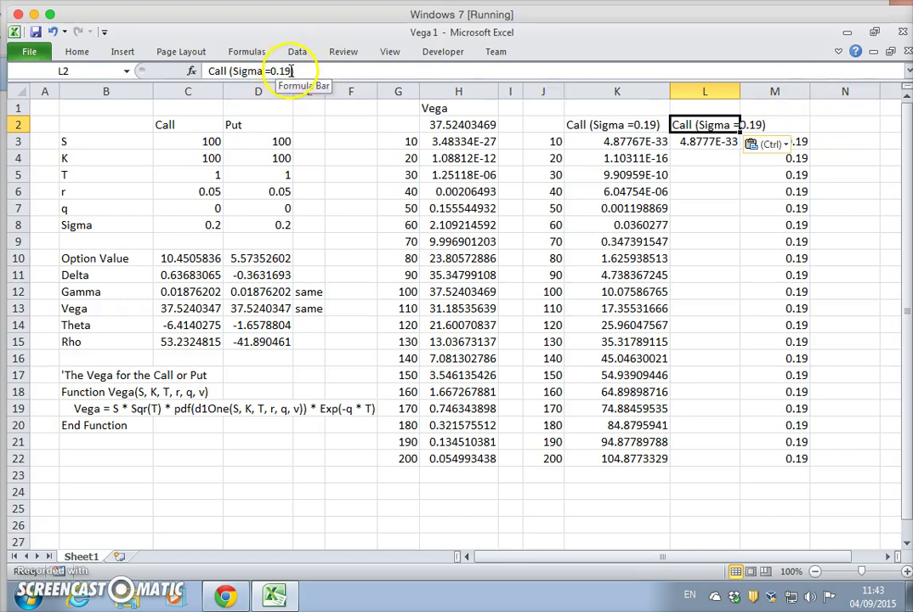
pyautogui.click(291, 71)
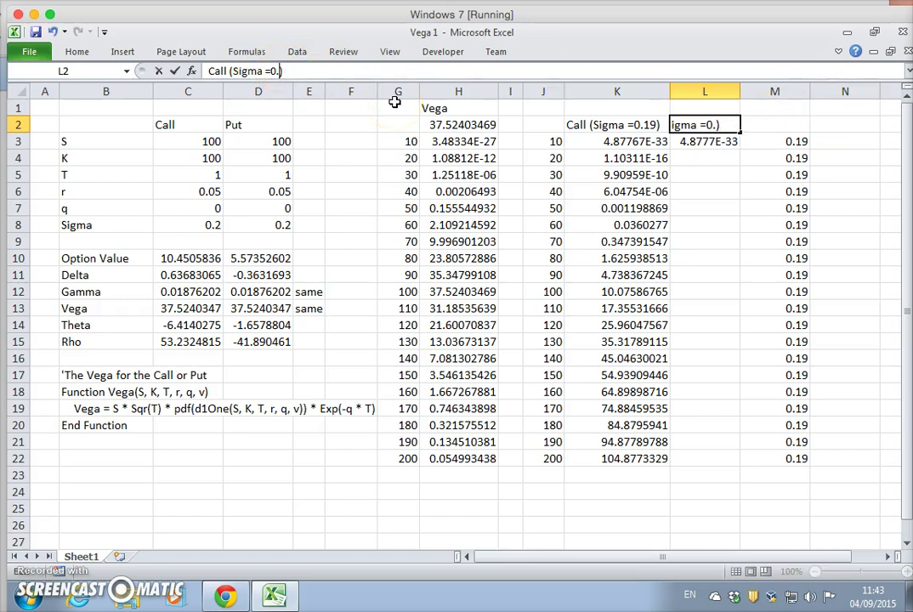
pyautogui.press('Return')
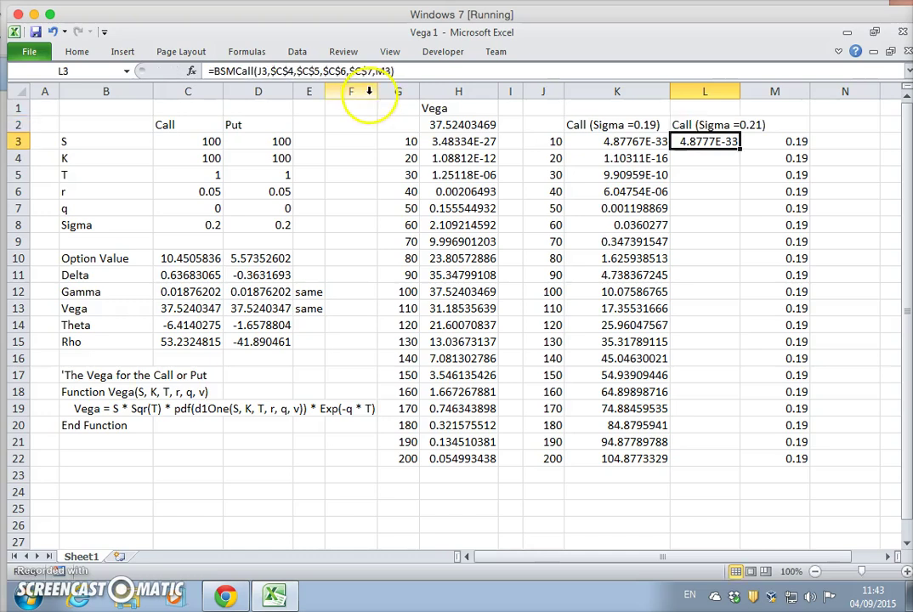
# Step: Widen columns K and L to fit their headers, and narrow columns C, D and A
pyautogui.moveTo(642, 89); pyautogui.dragTo(682, 94)
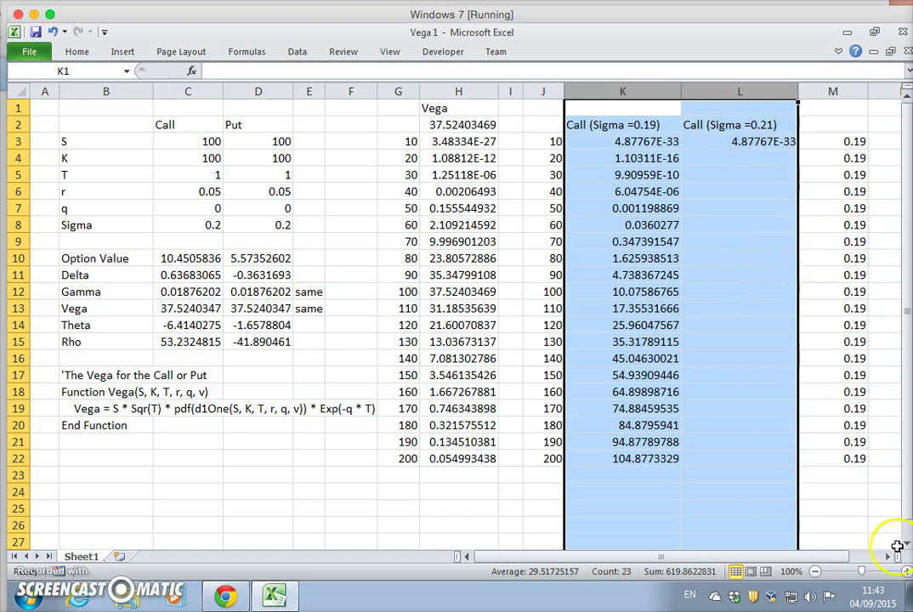
pyautogui.moveTo(187, 91); pyautogui.dragTo(216, 94)
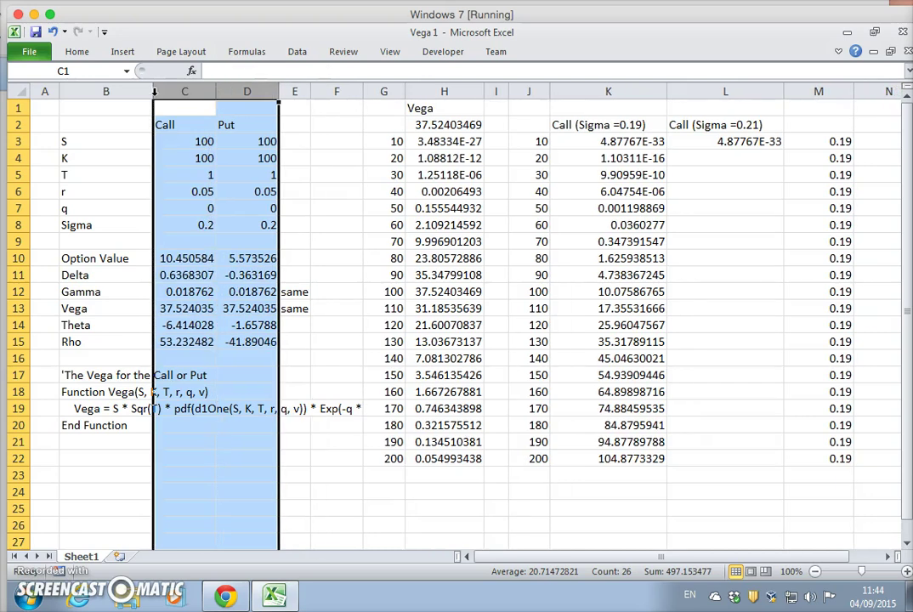
pyautogui.click(53, 95)
pyautogui.moveTo(59, 94); pyautogui.dragTo(51, 92)
pyautogui.click(286, 158)
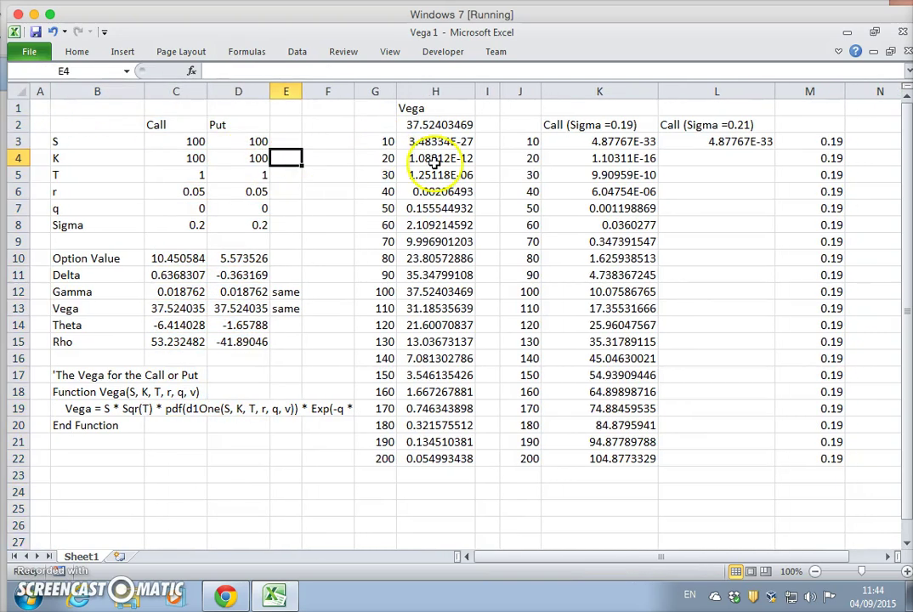
pyautogui.click(531, 222)
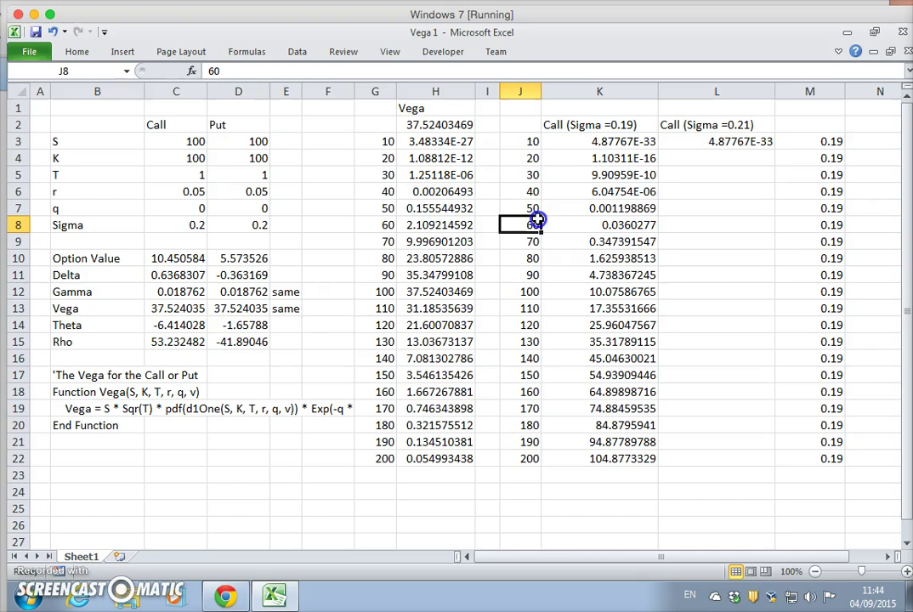
pyautogui.click(717, 160)
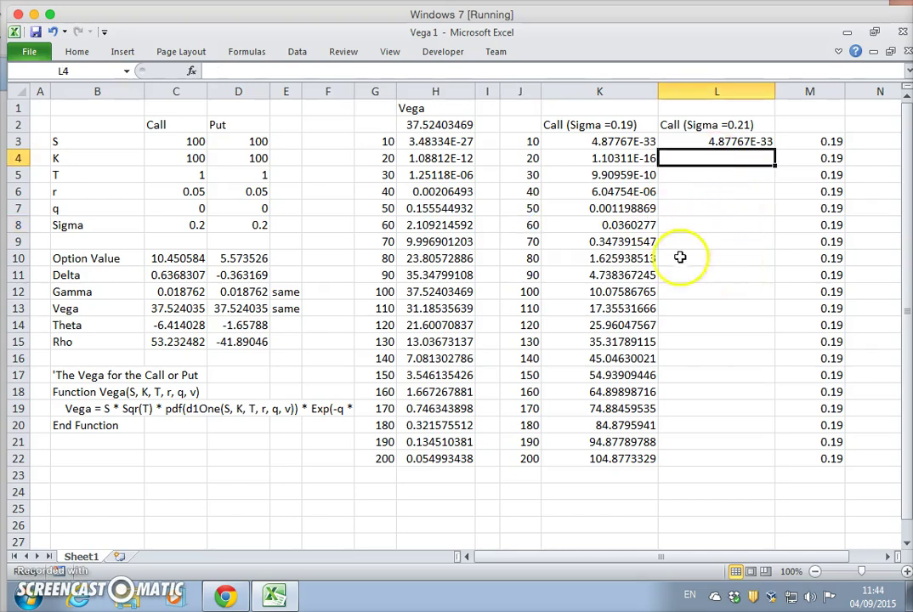
# Step: Inspect the cell references used by the BSMCall formula in L3
pyautogui.click(740, 141)
pyautogui.doubleClick(742, 142)
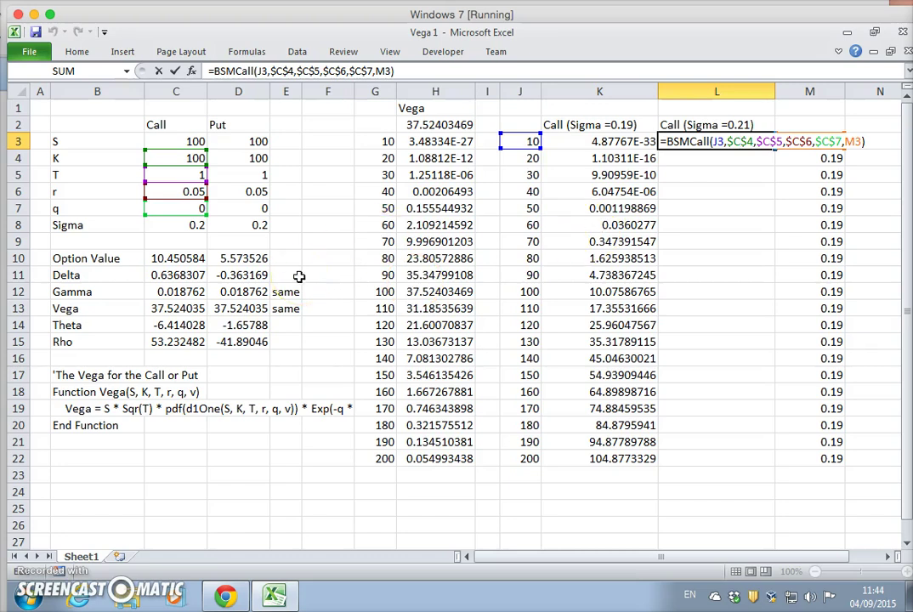
pyautogui.hotkey('ctrl', 'Return')
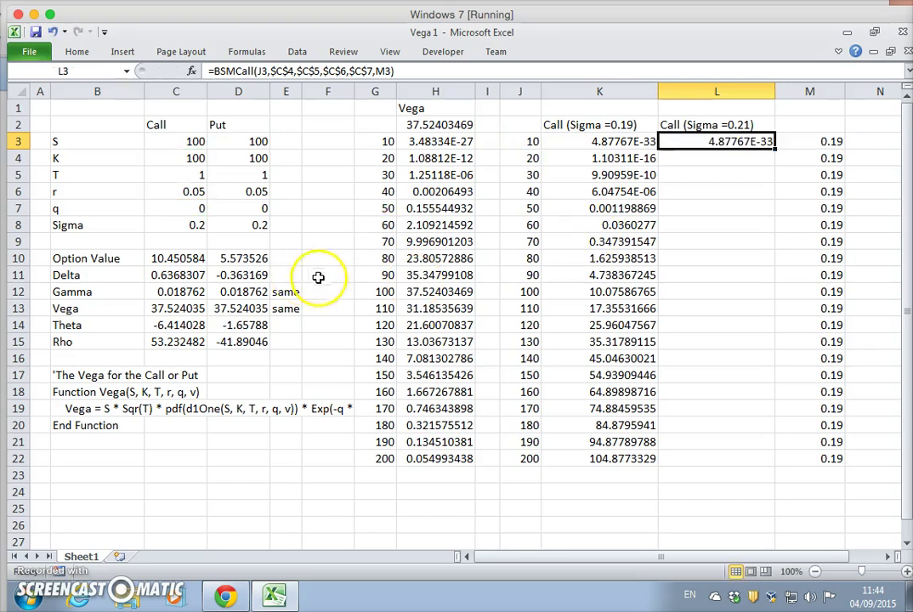
pyautogui.doubleClick(730, 144)
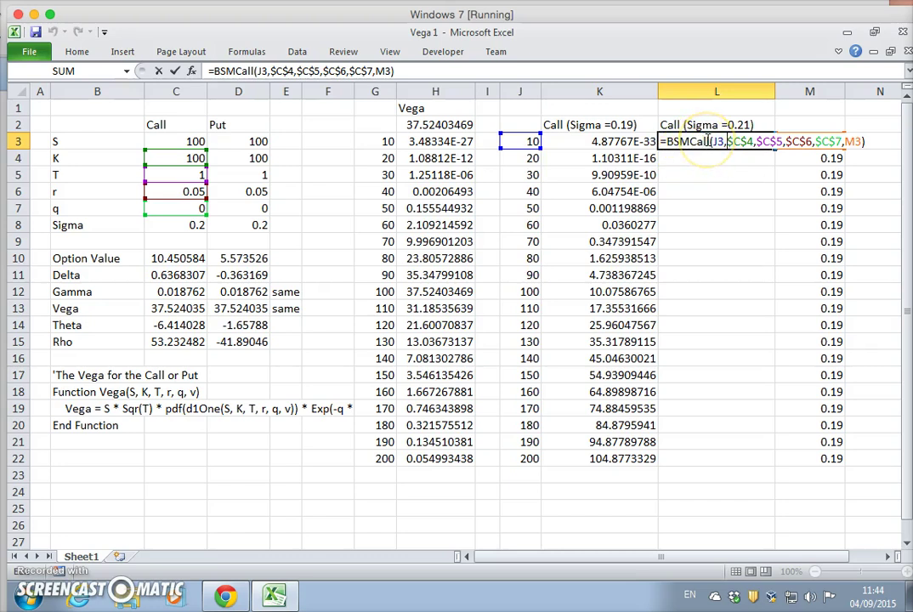
pyautogui.click(527, 143)
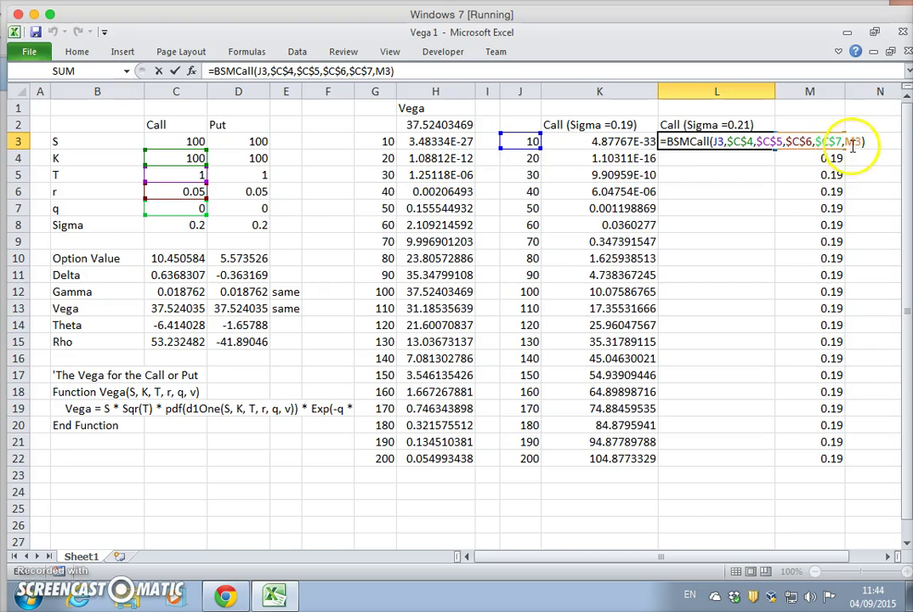
pyautogui.press('Escape')
# Step: Enter the sigma value 0.21 in N3, beside the 0.19 column
pyautogui.click(816, 141)
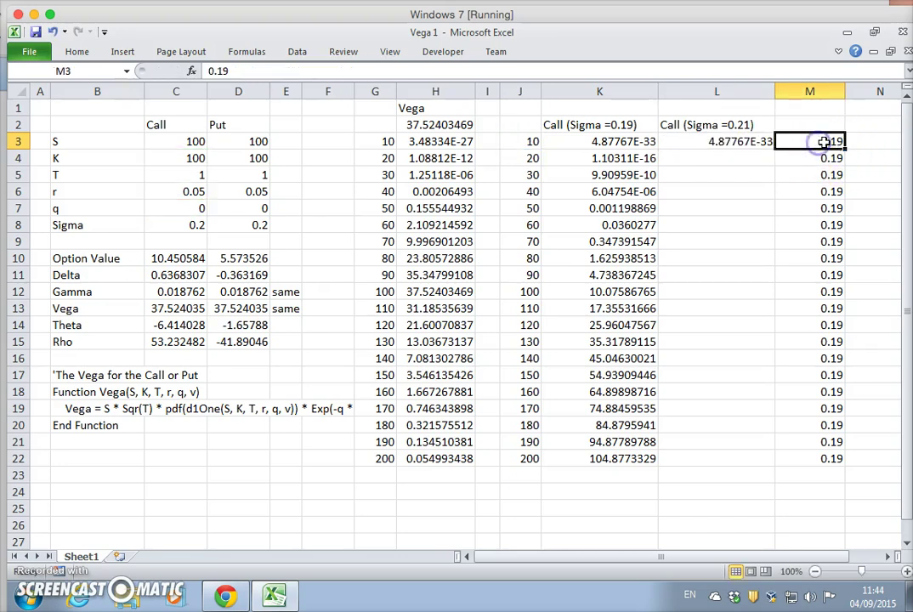
pyautogui.click(866, 140)
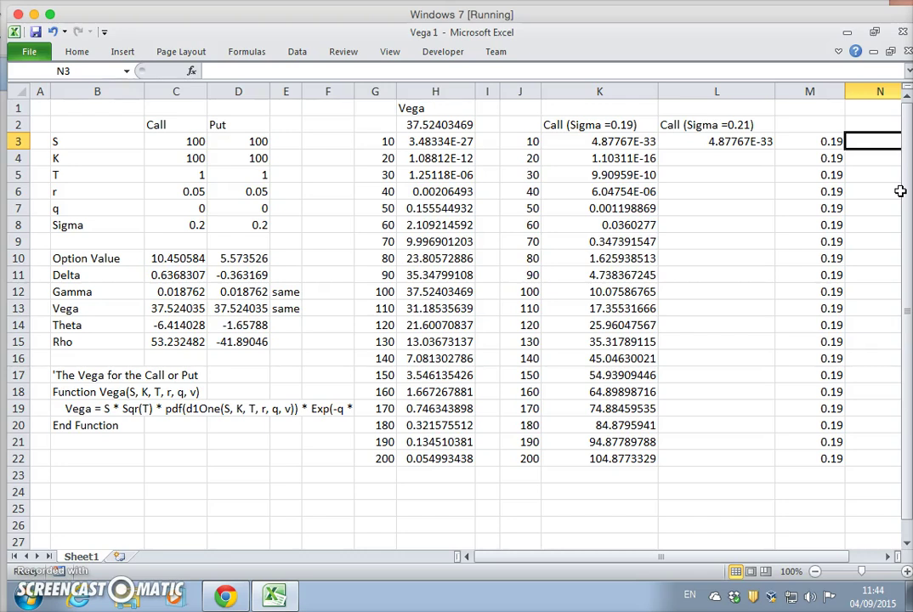
pyautogui.write('0.21')
pyautogui.press('Return')
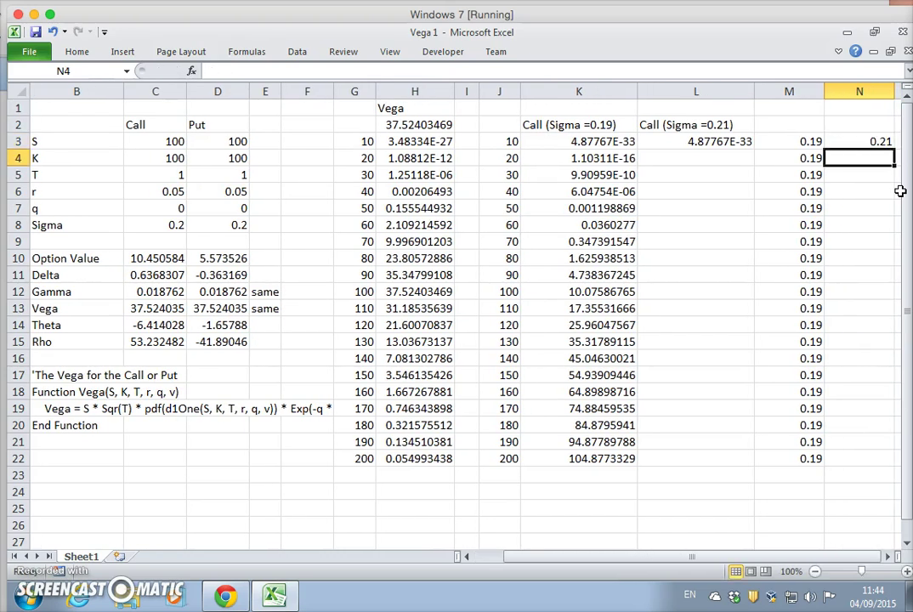
# Step: Narrow sigma columns N and M slightly
pyautogui.rightClick(865, 102)
pyautogui.press('Escape')
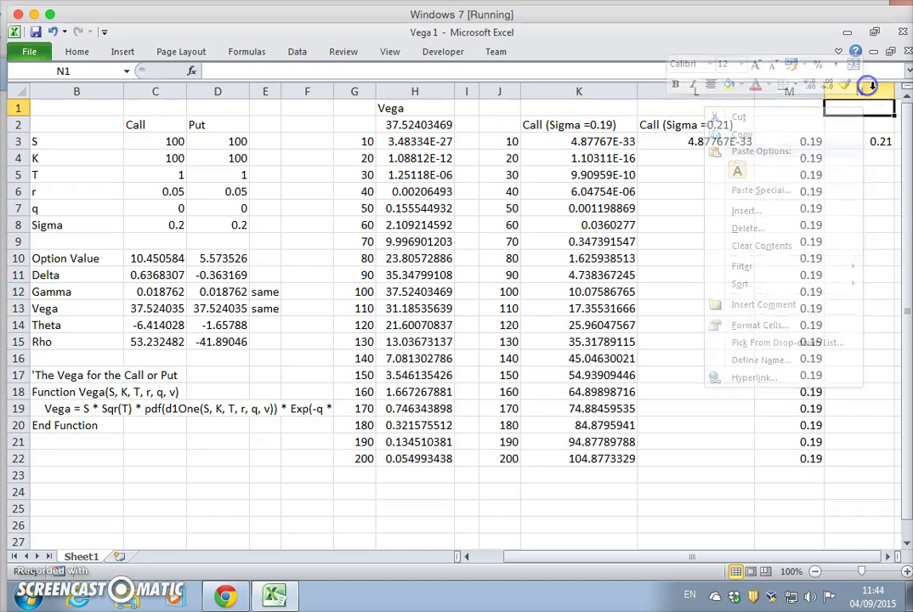
pyautogui.moveTo(882, 91); pyautogui.dragTo(883, 91)
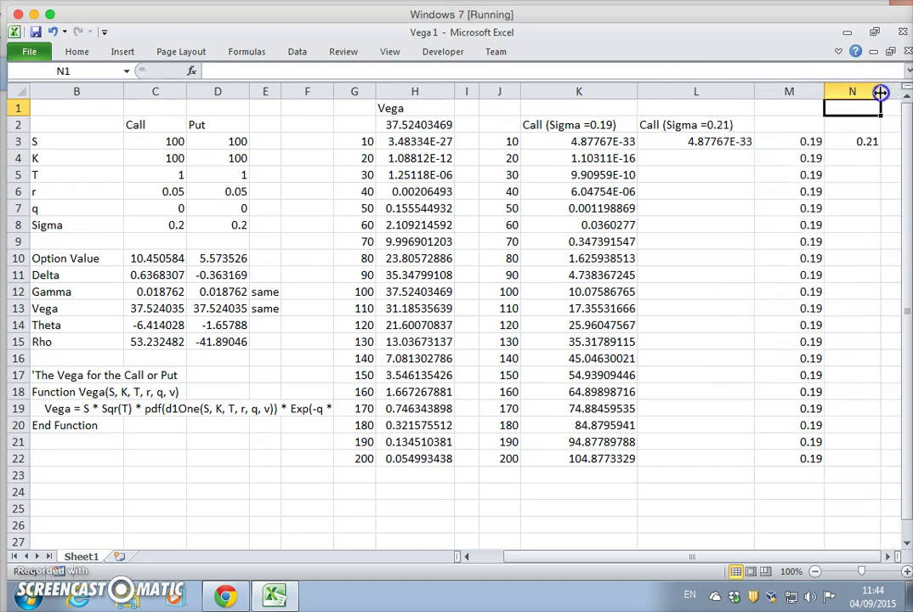
pyautogui.moveTo(803, 92); pyautogui.dragTo(824, 95)
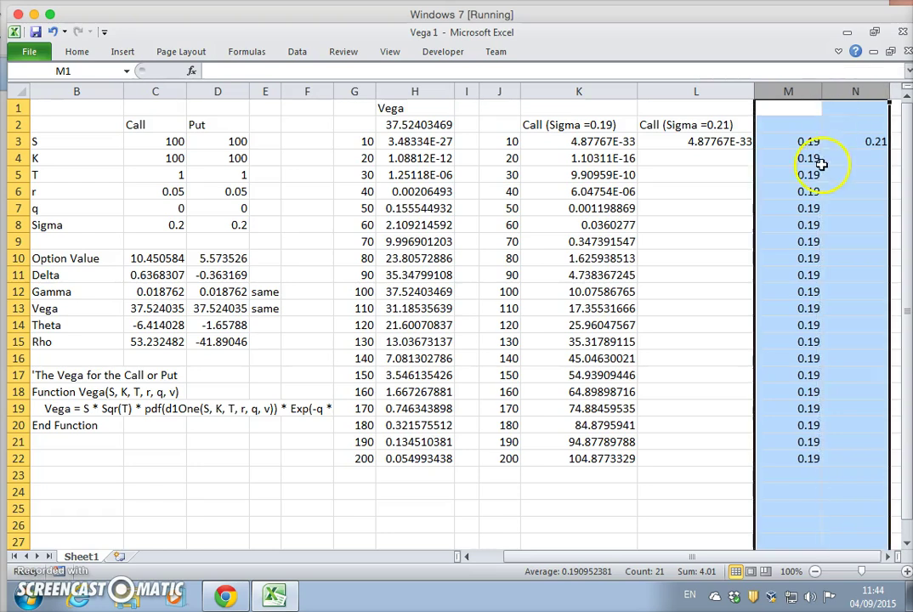
# Step: Change the sigma argument of the BSMCall formula in L3 from M3 to N3
pyautogui.click(704, 141)
pyautogui.doubleClick(380, 71)
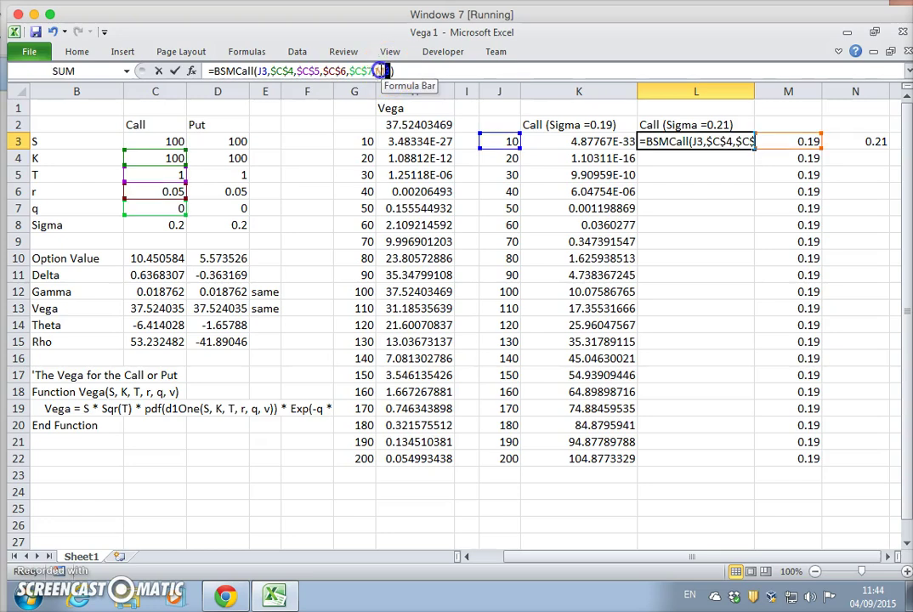
pyautogui.click(866, 142)
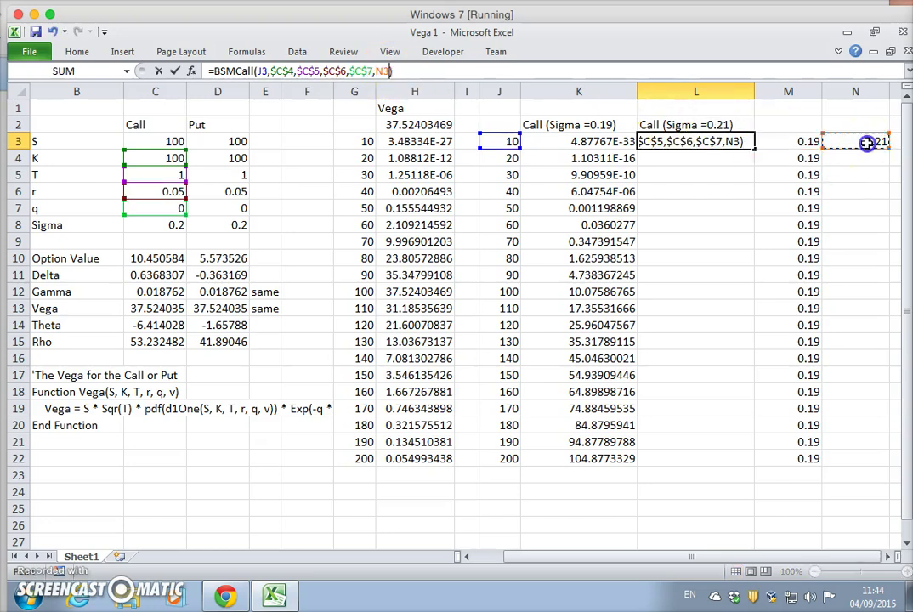
pyautogui.press('Return')
# Step: Enter =N3 in N4 and fill it down to N22 to repeat the sigma value
pyautogui.click(863, 159)
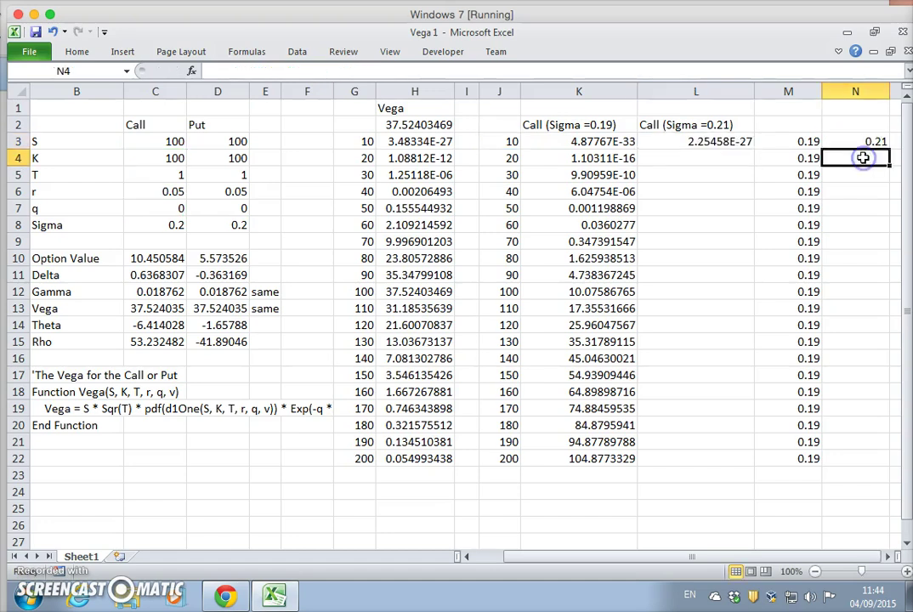
pyautogui.write('=')
pyautogui.click(859, 143)
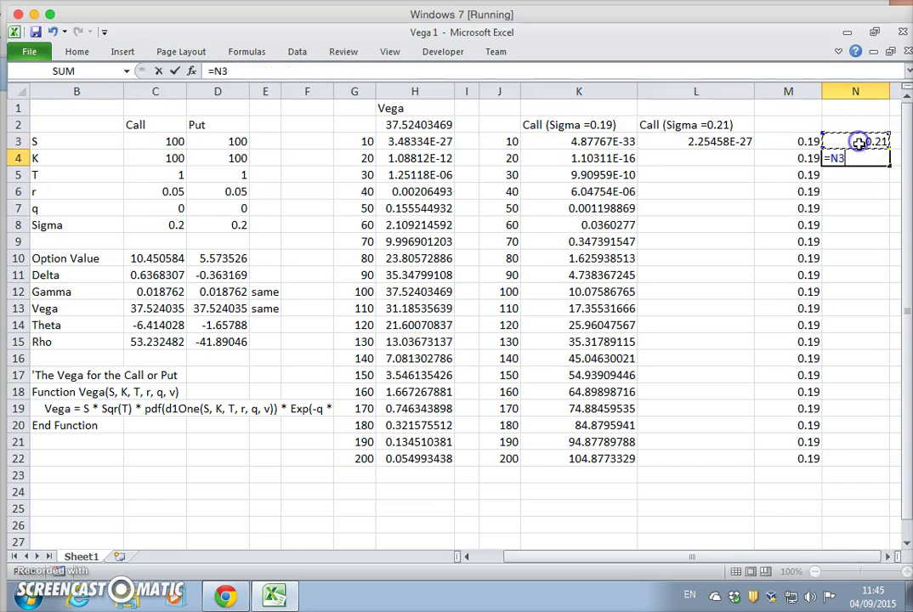
pyautogui.press('Return')
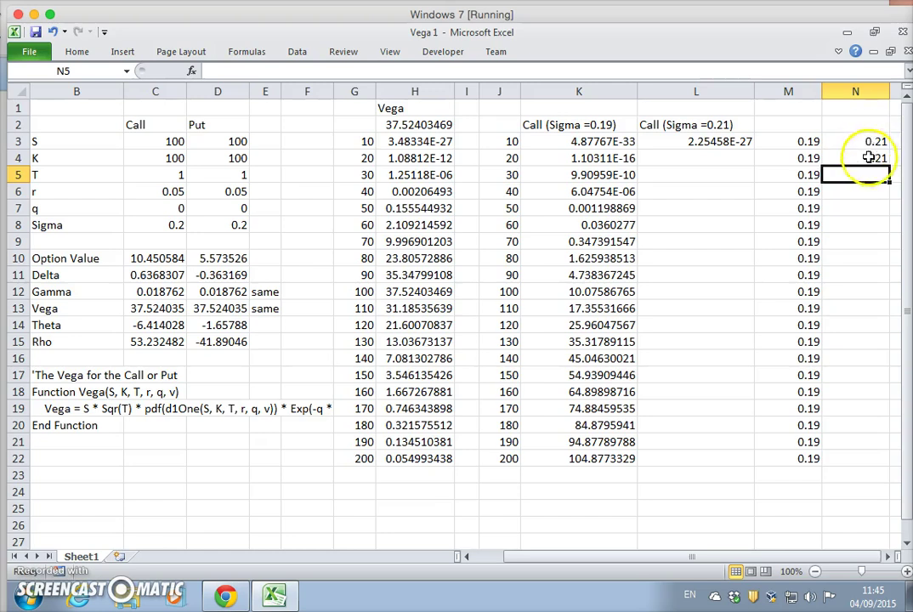
pyautogui.click(874, 159)
pyautogui.moveTo(890, 168); pyautogui.dragTo(872, 465)
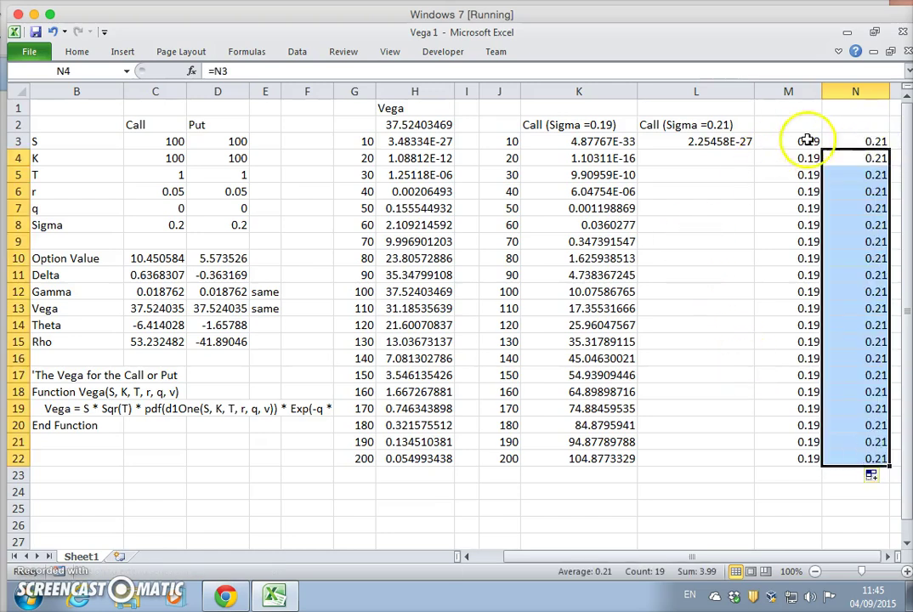
# Step: Narrow columns M and N further, and fill the BSMCall formula from L3 down to L22
pyautogui.moveTo(795, 91)
pyautogui.mouseDown()
pyautogui.moveTo(856, 91)
pyautogui.moveTo(805, 95)
pyautogui.mouseUp()
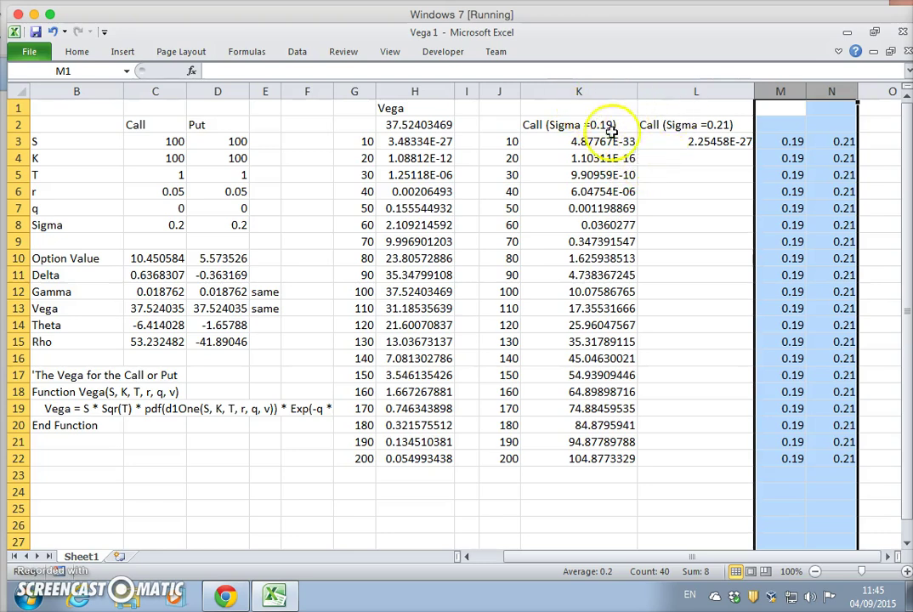
pyautogui.click(708, 142)
pyautogui.moveTo(753, 148); pyautogui.dragTo(750, 471)
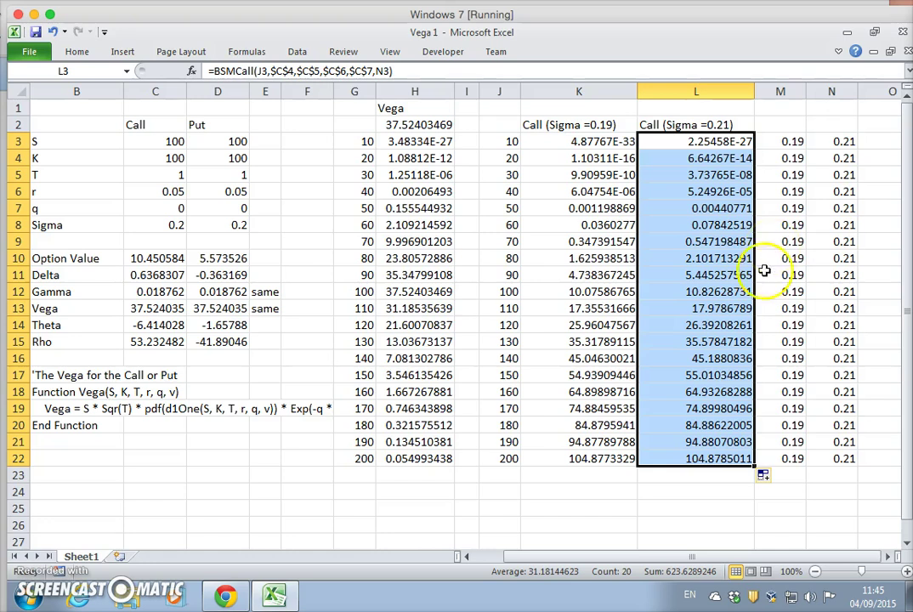
# Step: Check the cell references of the filled BSMCall formula in L12, at stock price 100
pyautogui.click(696, 145)
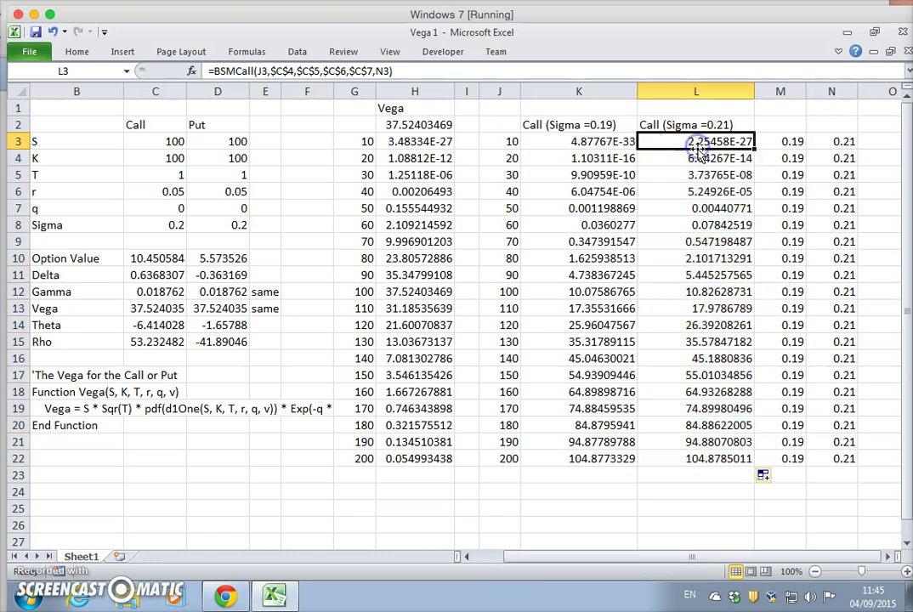
pyautogui.click(712, 292)
pyautogui.doubleClick(728, 291)
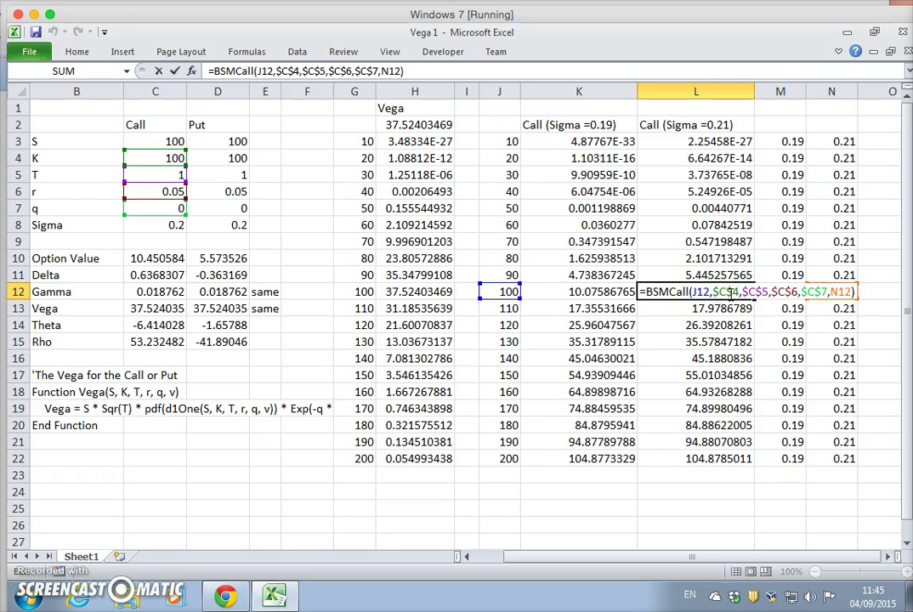
pyautogui.press('Return')
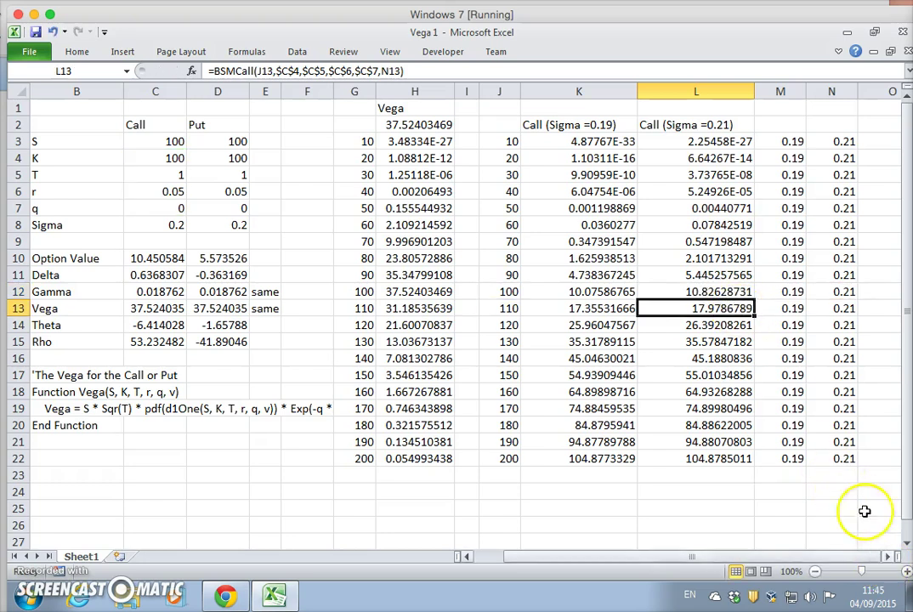
# Step: Enter the header Numerica Vega in P1 and the label dC/dSigma in R1
pyautogui.click(888, 558)
pyautogui.click(888, 558)
pyautogui.click(888, 558)
pyautogui.click(888, 557)
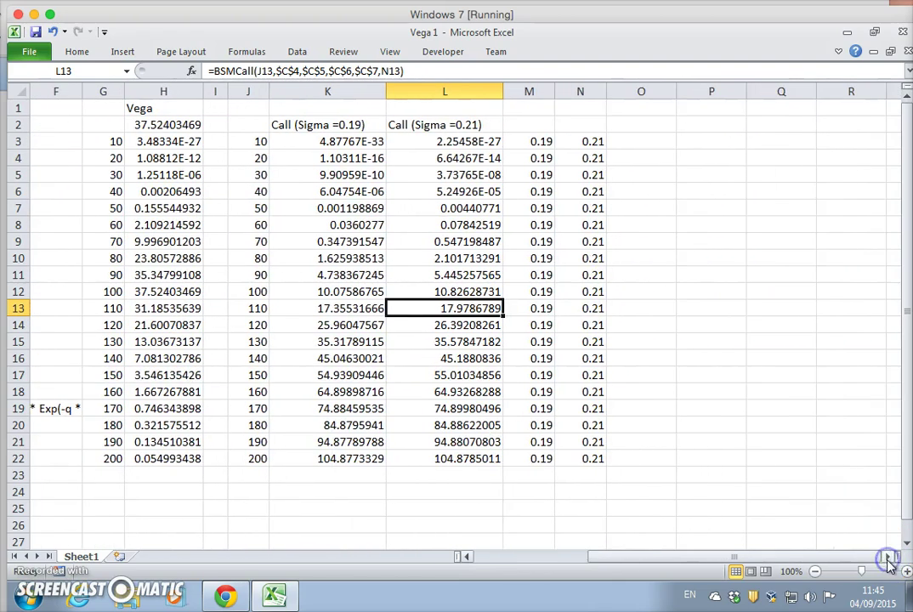
pyautogui.click(888, 557)
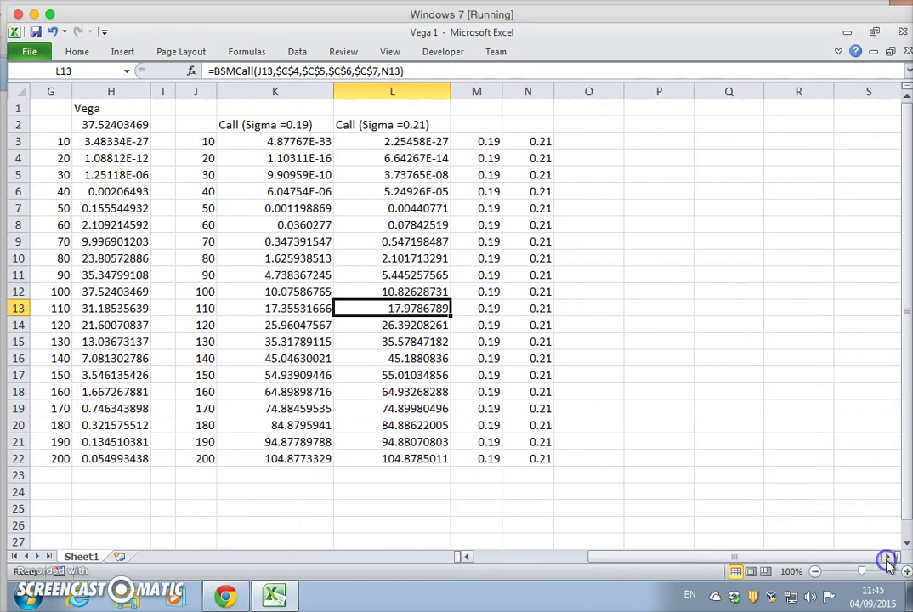
pyautogui.click(646, 109)
pyautogui.write('Numerica Vega')
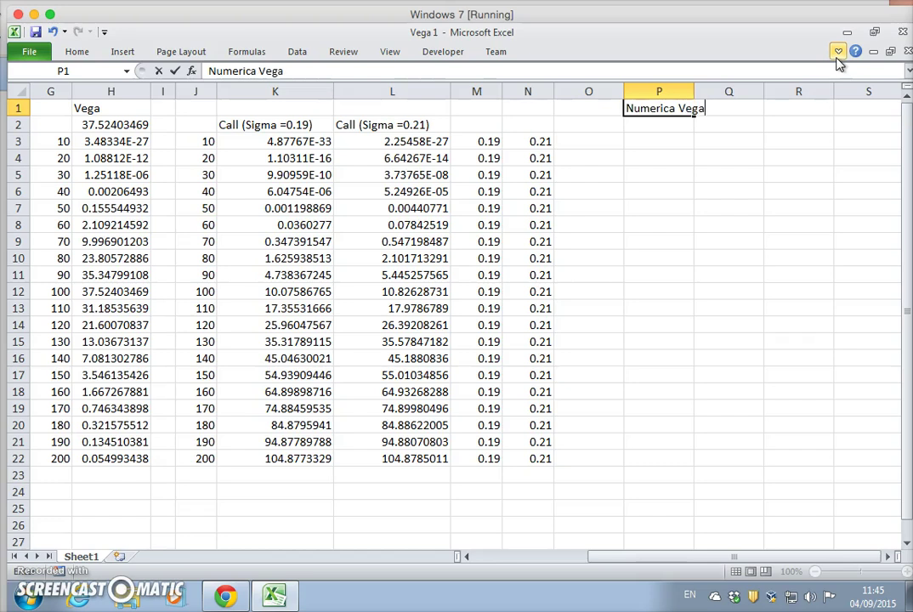
pyautogui.press('Tab')
pyautogui.press('Tab')
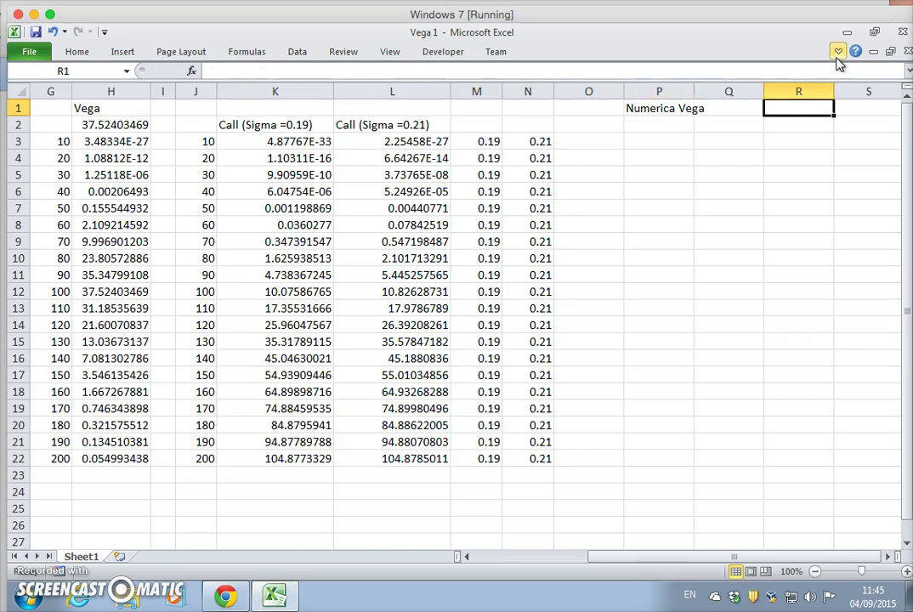
pyautogui.write('=')
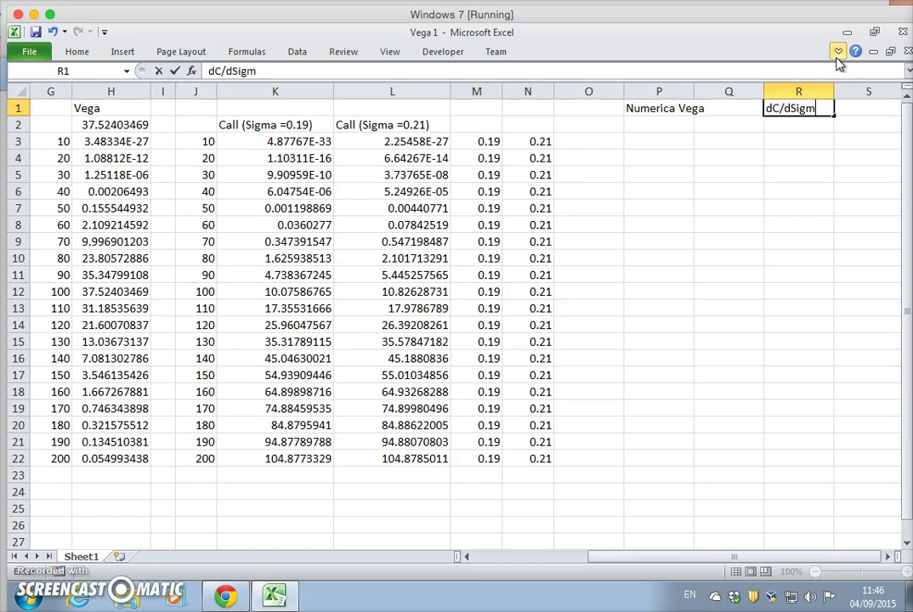
pyautogui.press('Return')
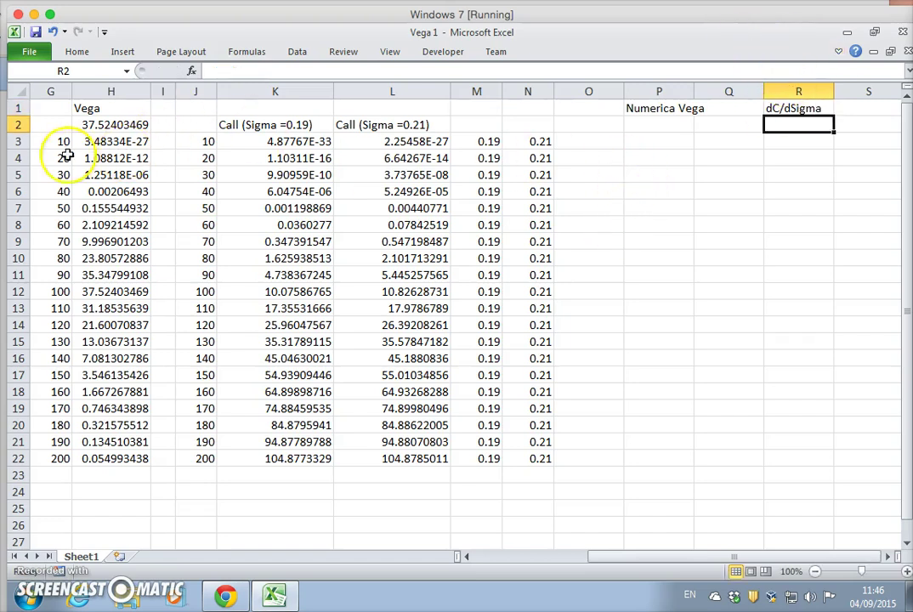
pyautogui.click(653, 161)
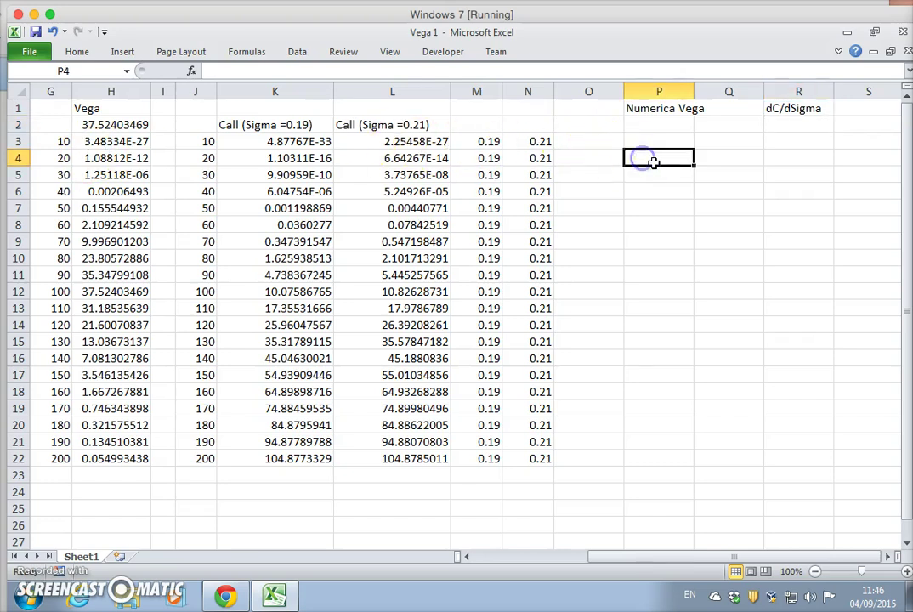
pyautogui.write('=')
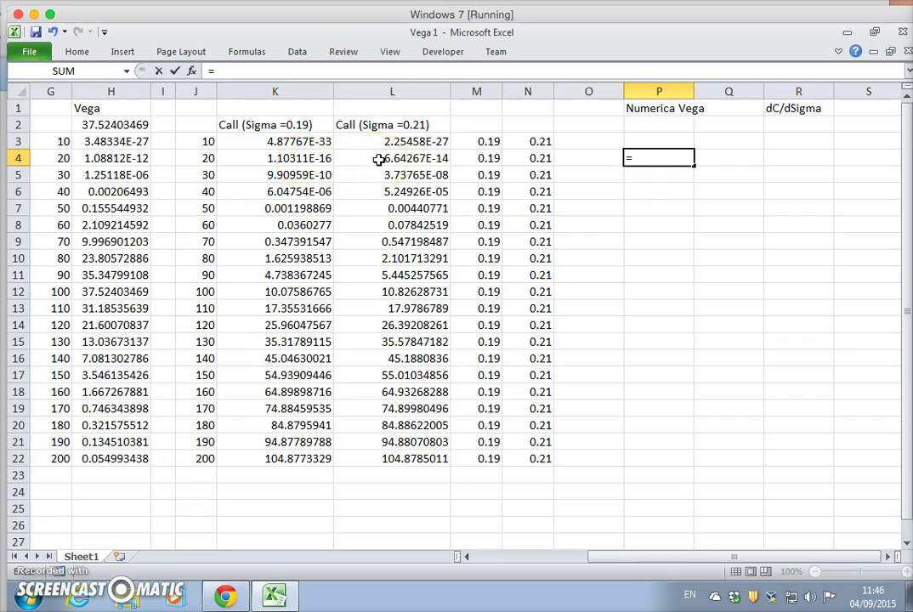
pyautogui.press('BackSpace')
# Step: Enter the numerical Vega formula =(L3-K3)/(N3-M3) in P3
pyautogui.press('Up')
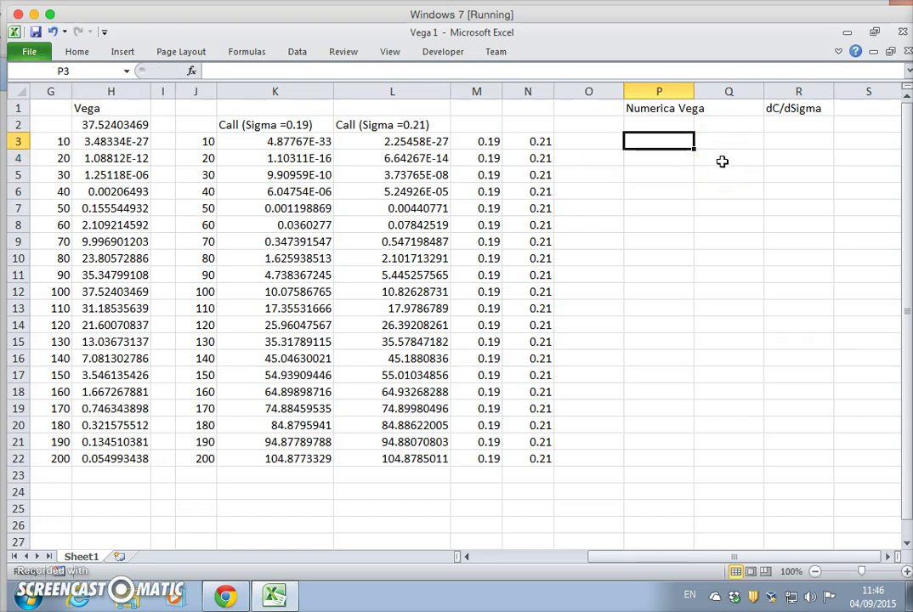
pyautogui.write('=(')
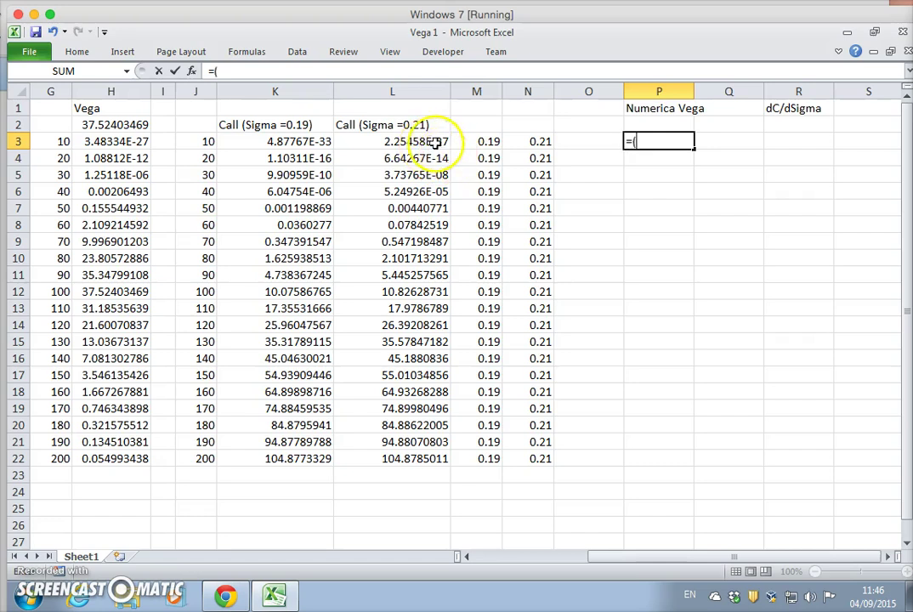
pyautogui.click(428, 142)
pyautogui.write('-')
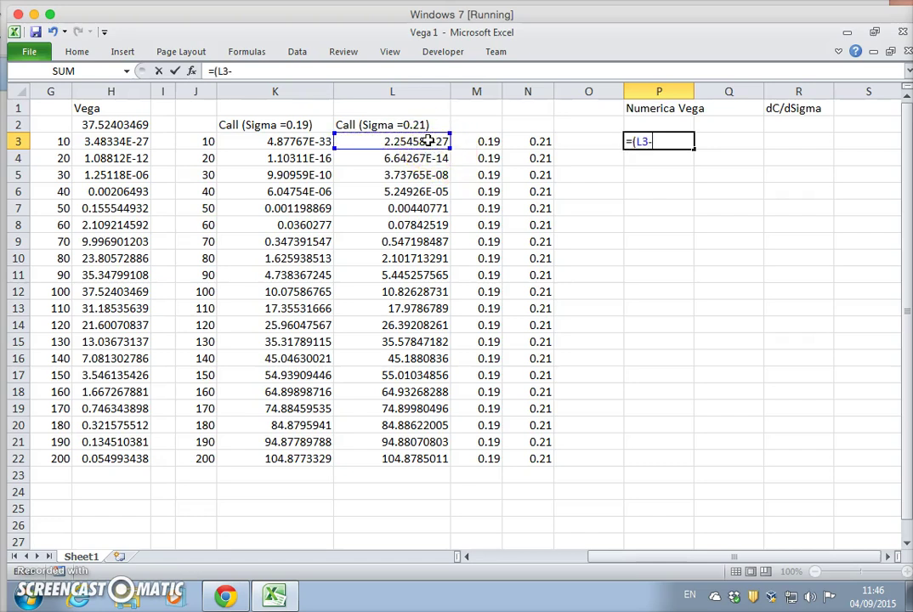
pyautogui.click(308, 143)
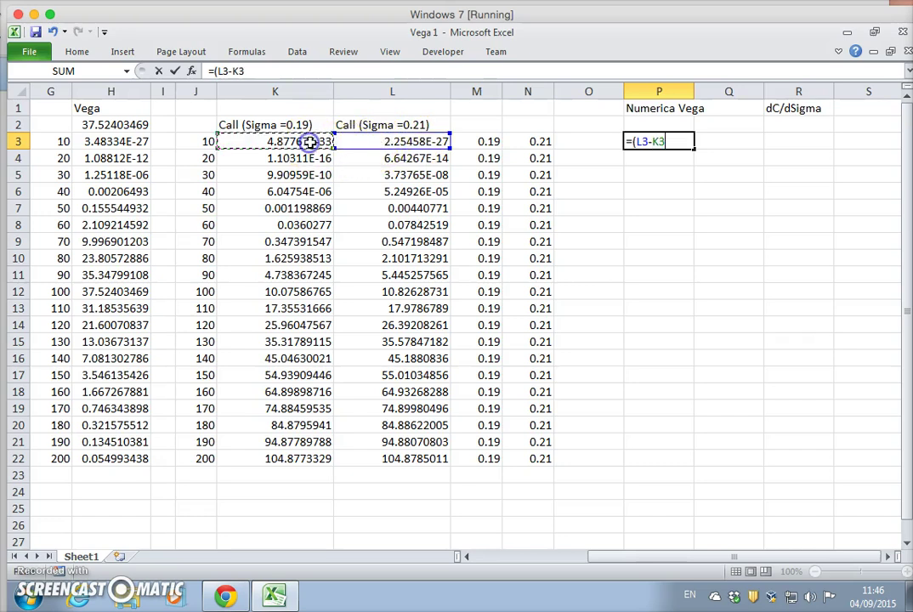
pyautogui.write(')')
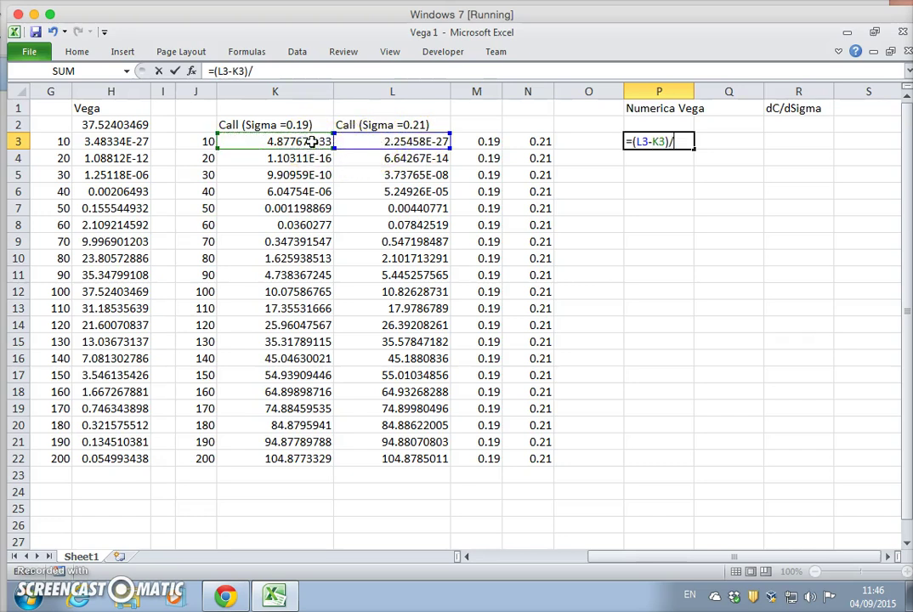
pyautogui.write('/(')
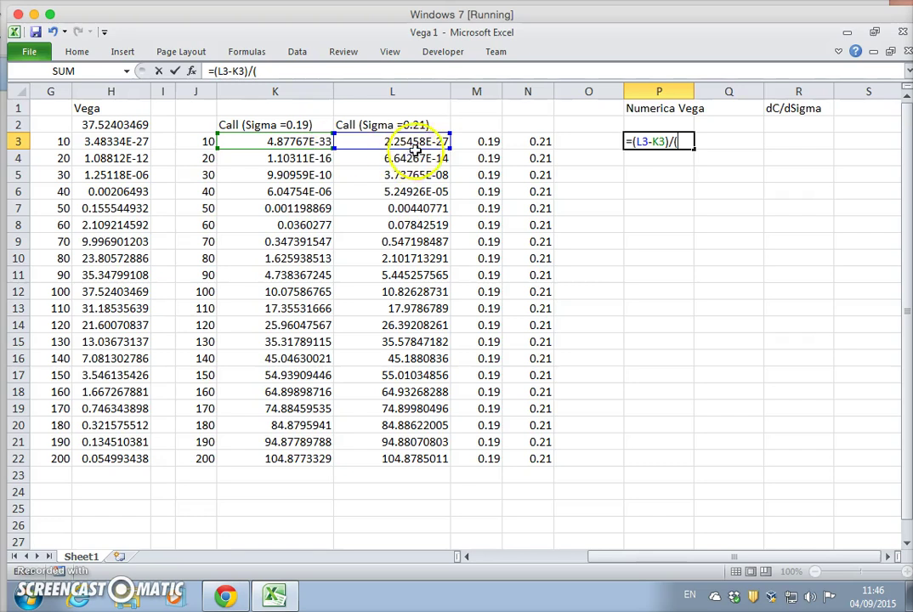
pyautogui.click(521, 141)
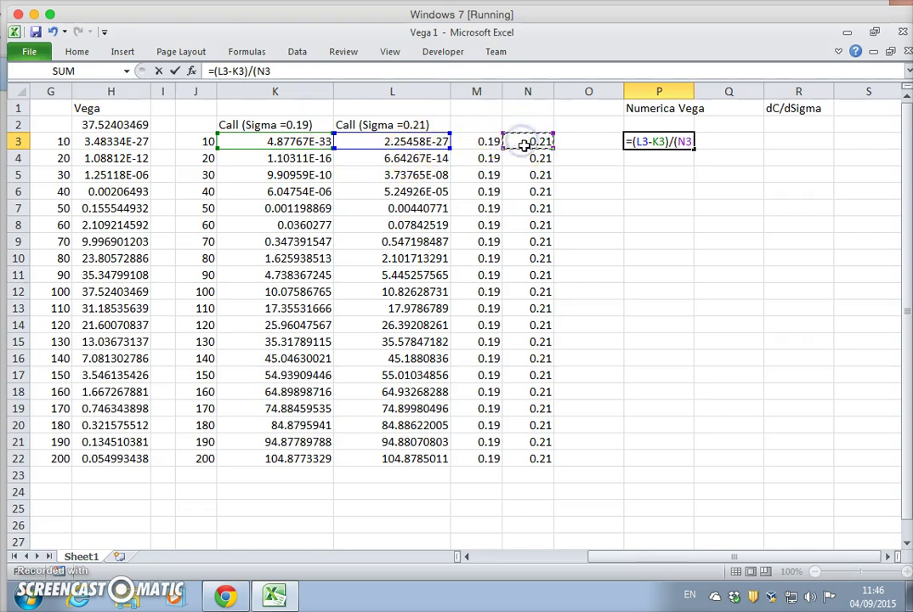
pyautogui.write('-')
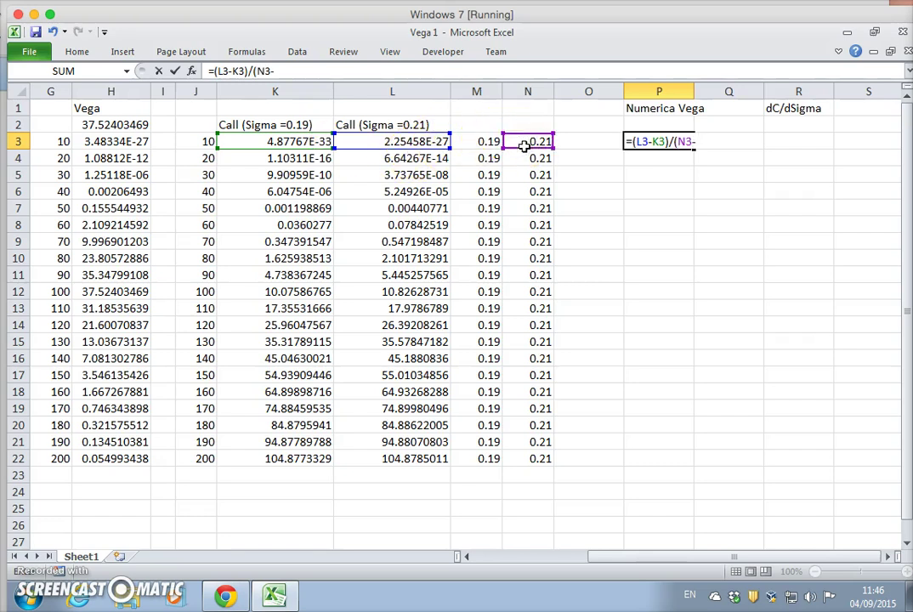
pyautogui.click(483, 141)
pyautogui.write(')')
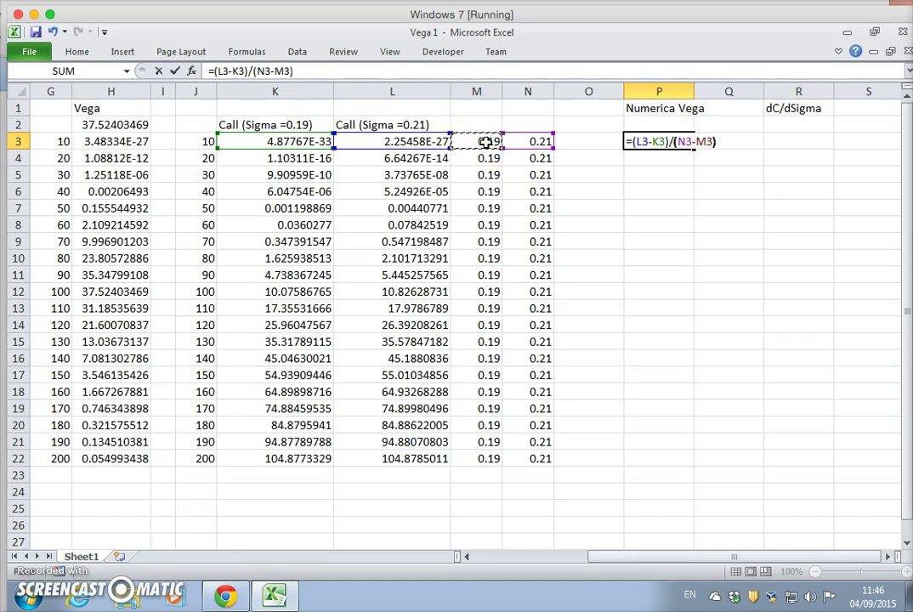
pyautogui.press('Return')
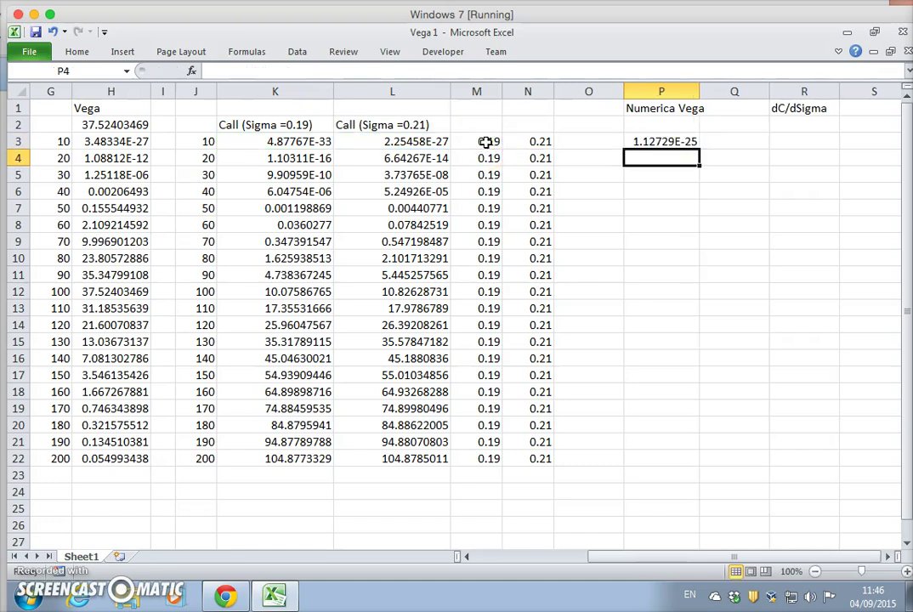
# Step: Fill the numerical Vega formula from P3 down to P22 and select row 4 across the table
pyautogui.click(667, 143)
pyautogui.moveTo(697, 148); pyautogui.dragTo(687, 464)
pyautogui.moveTo(644, 557); pyautogui.dragTo(625, 557)
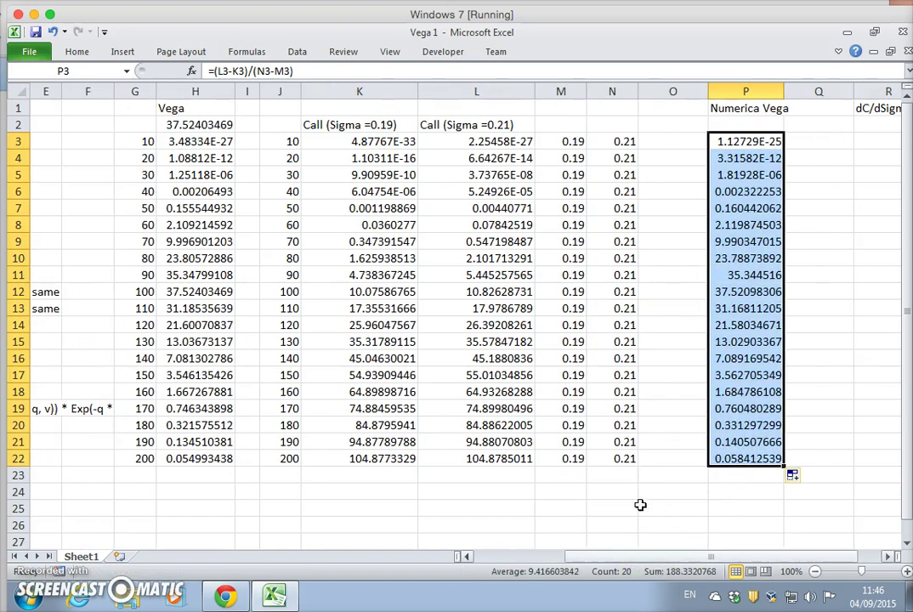
pyautogui.click(719, 160)
pyautogui.click(21, 158)
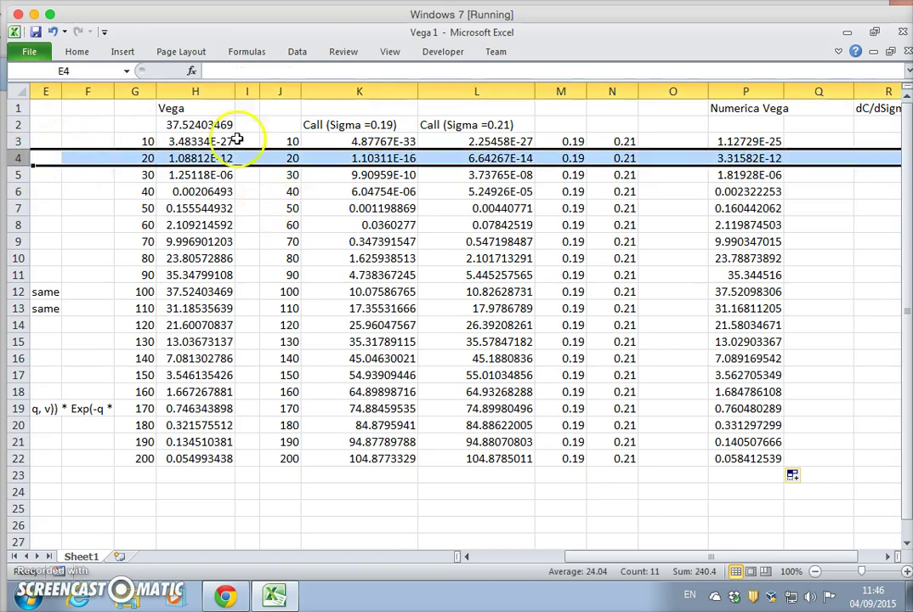
# Step: Extend the Vega header in H1 to read Vega Analytica
pyautogui.click(193, 107)
pyautogui.click(252, 68)
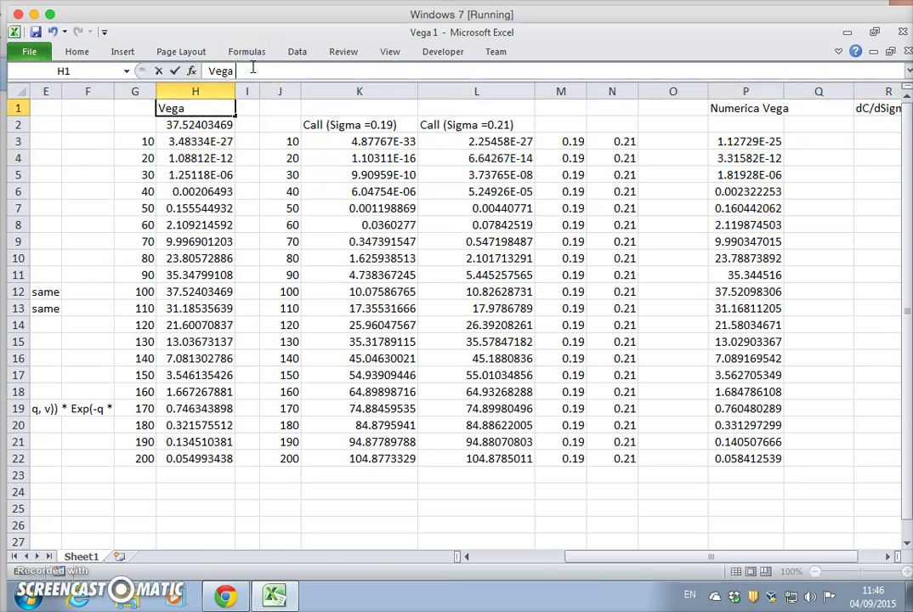
pyautogui.write('Analytica')
pyautogui.press('Return')
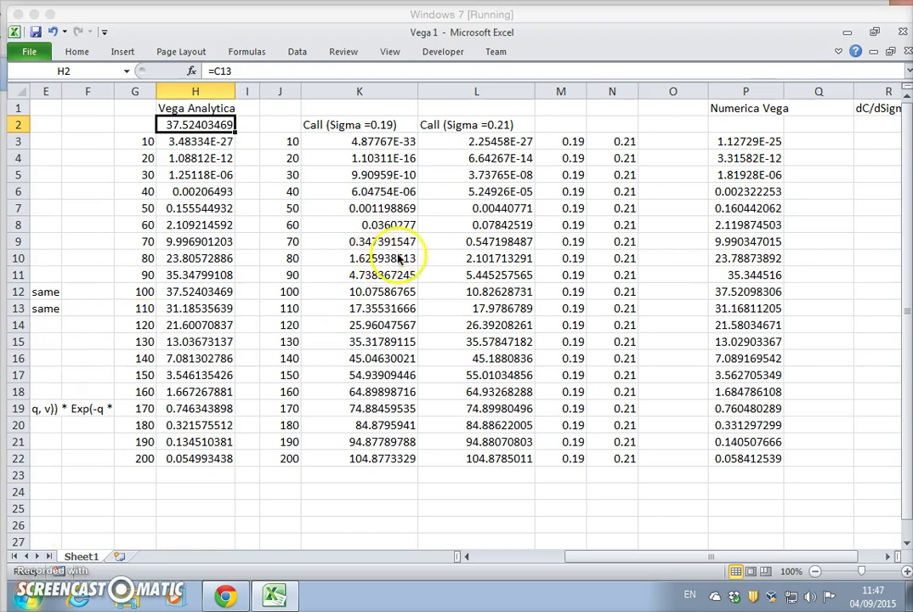
# Step: Compare the analytic and numerical Vega values in rows 4, 8, 11 and 15, and review the original option inputs
pyautogui.click(19, 158)
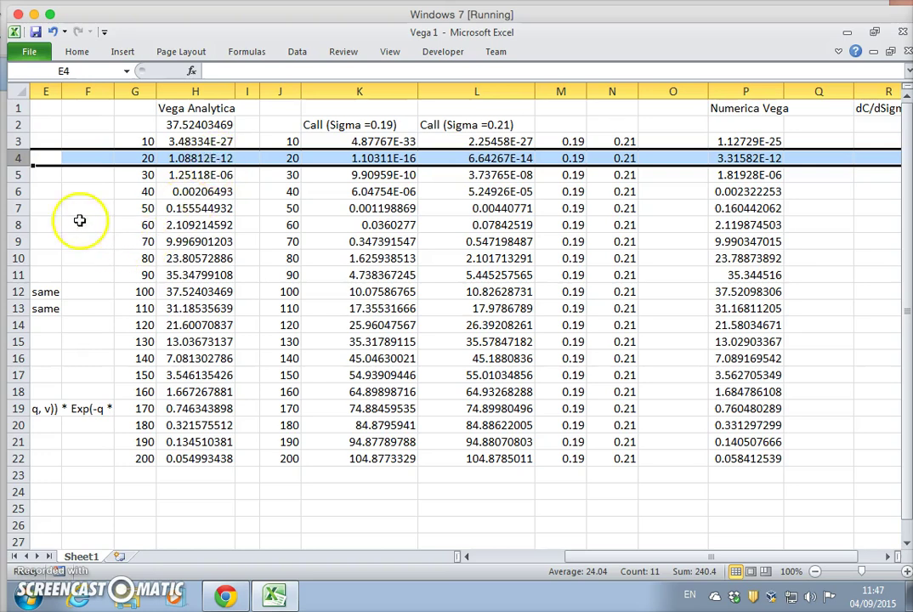
pyautogui.click(18, 225)
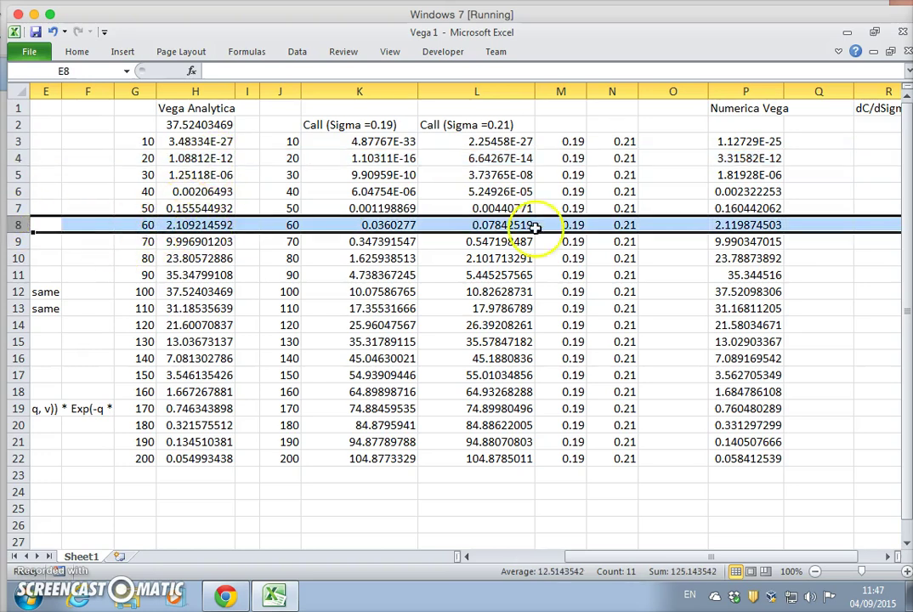
pyautogui.click(18, 275)
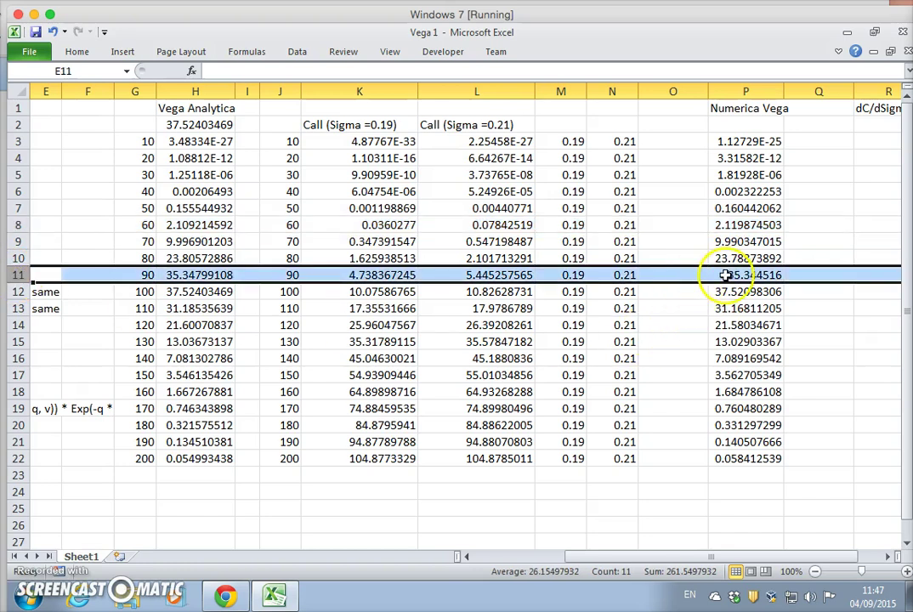
pyautogui.click(18, 342)
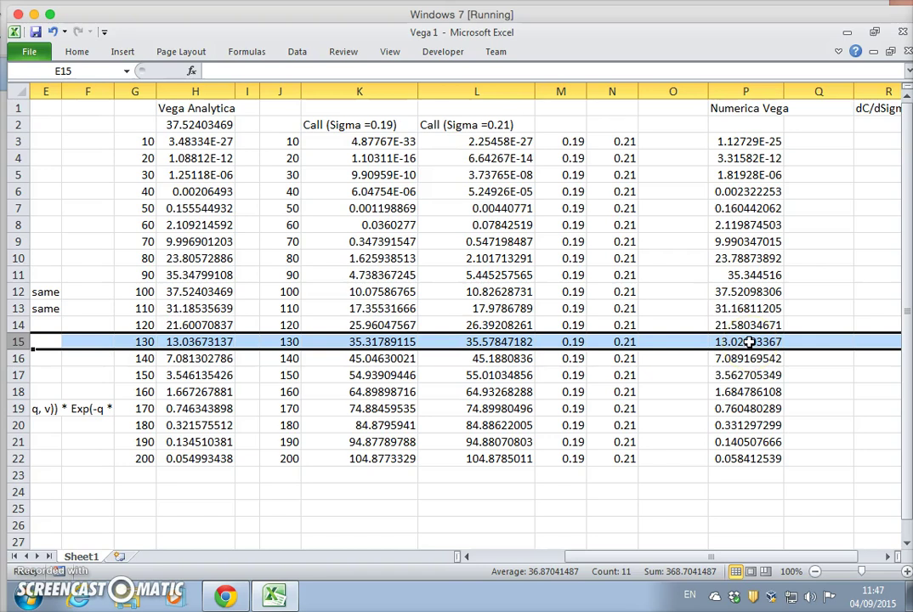
pyautogui.click(887, 557)
pyautogui.click(887, 557)
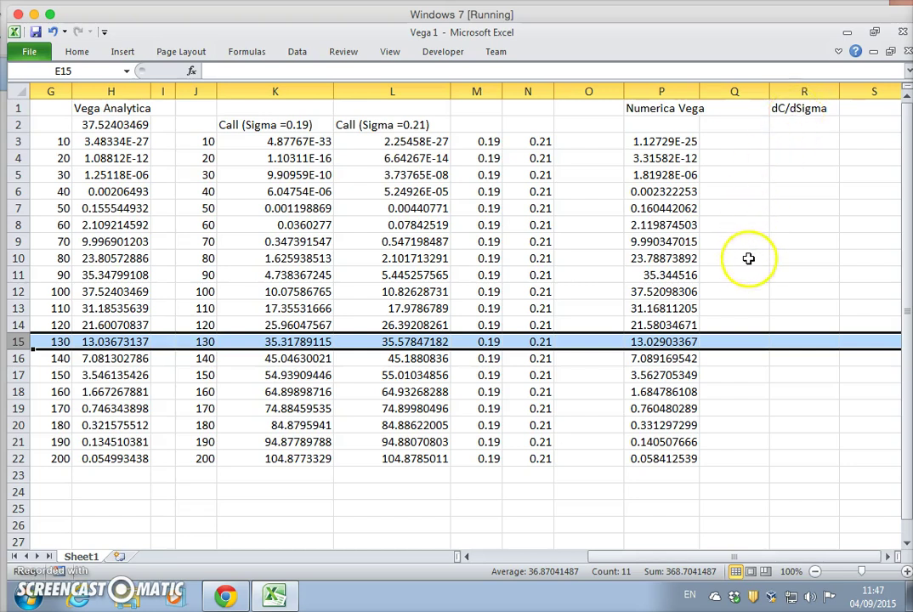
pyautogui.moveTo(757, 553); pyautogui.dragTo(696, 553)
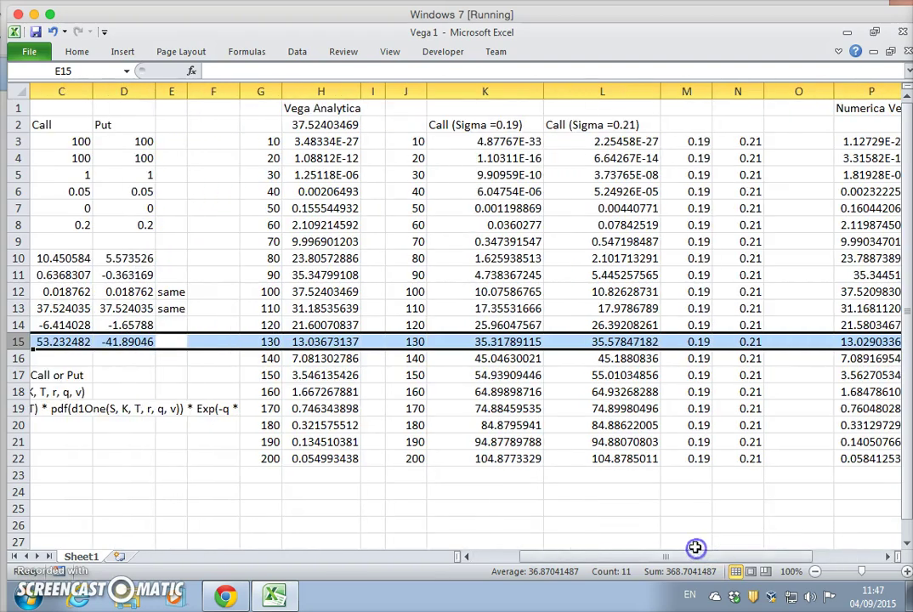
# Step: Set the lower sigma in M3 to 0.1999
pyautogui.click(887, 558)
pyautogui.click(887, 558)
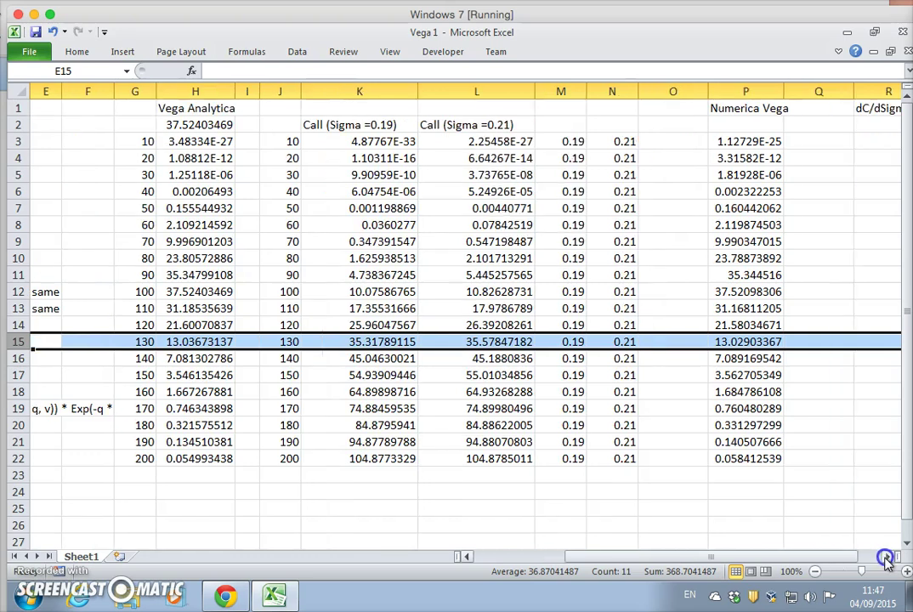
pyautogui.click(590, 141)
pyautogui.click(271, 70)
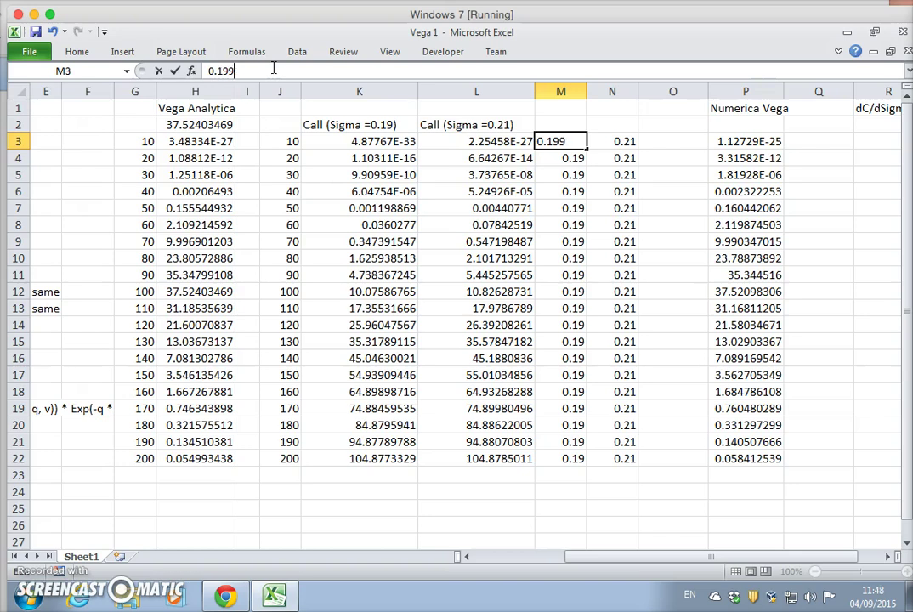
pyautogui.press('Return')
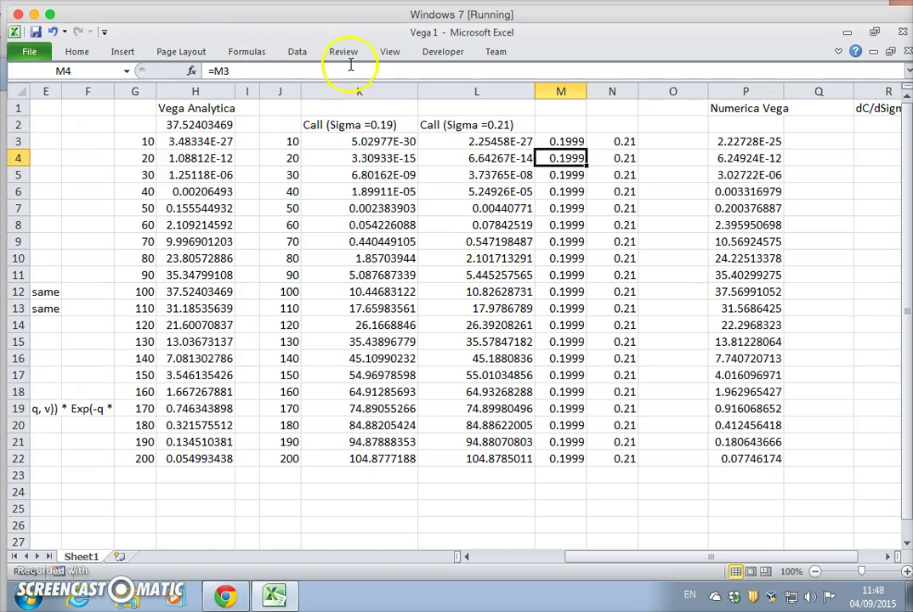
# Step: Set the upper sigma in N3 to 0.2001
pyautogui.click(616, 145)
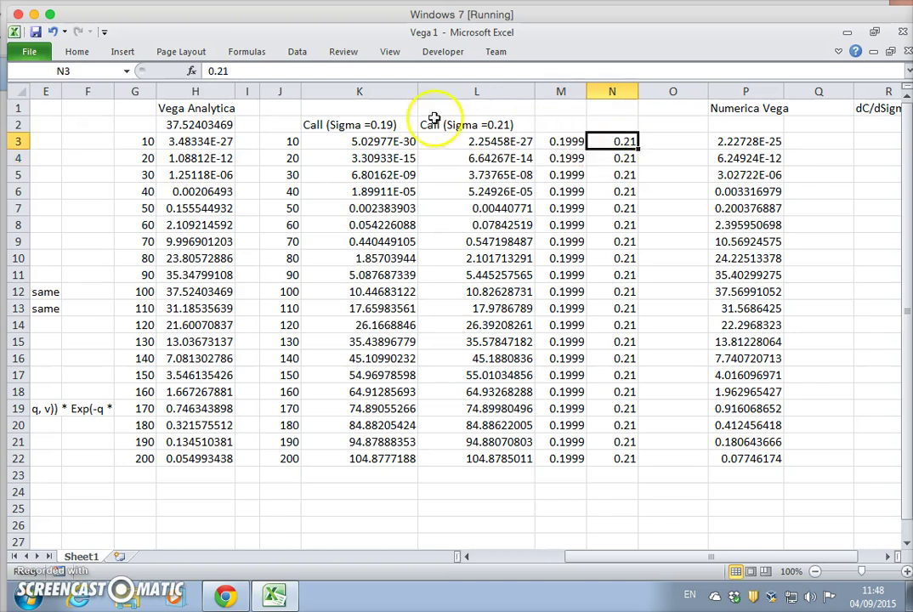
pyautogui.click(252, 74)
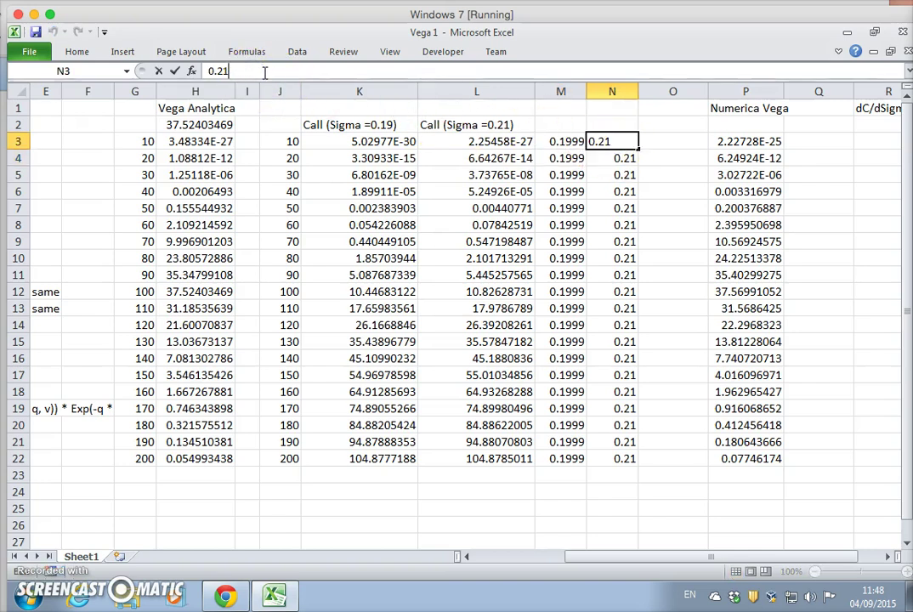
pyautogui.write('1')
pyautogui.press('Return')
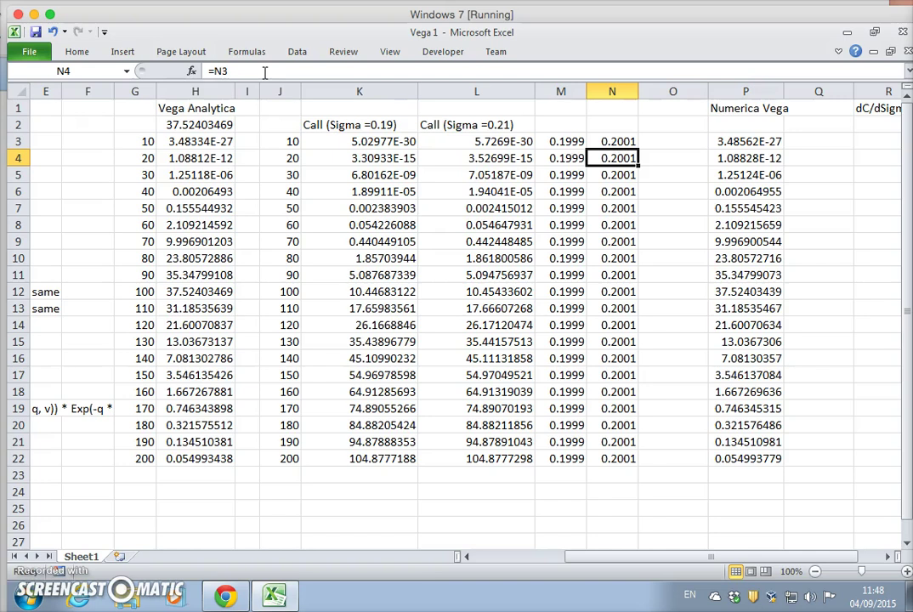
# Step: Compare the recalculated numerical Vega with the analytic Vega in rows 4, 9 and 11
pyautogui.click(19, 157)
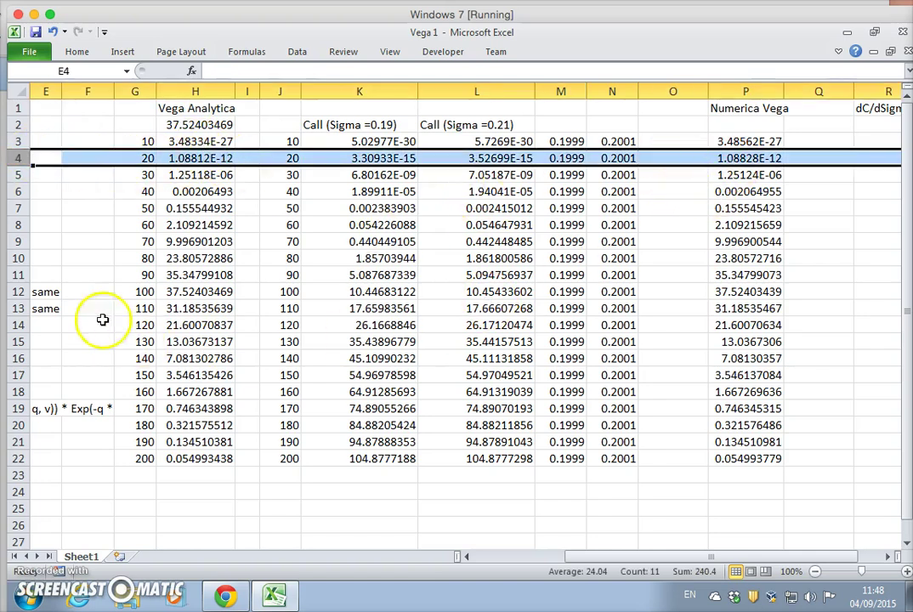
pyautogui.click(19, 241)
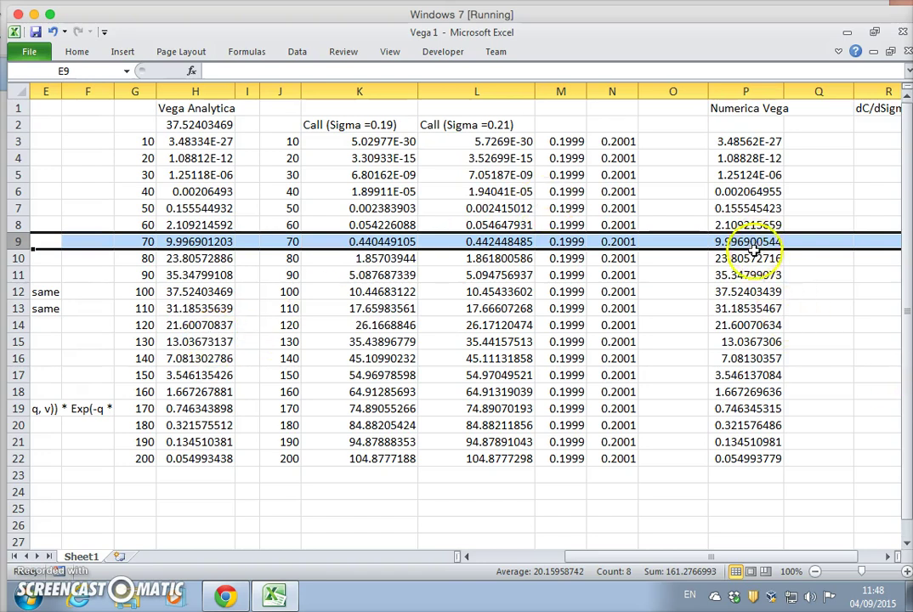
pyautogui.click(752, 275)
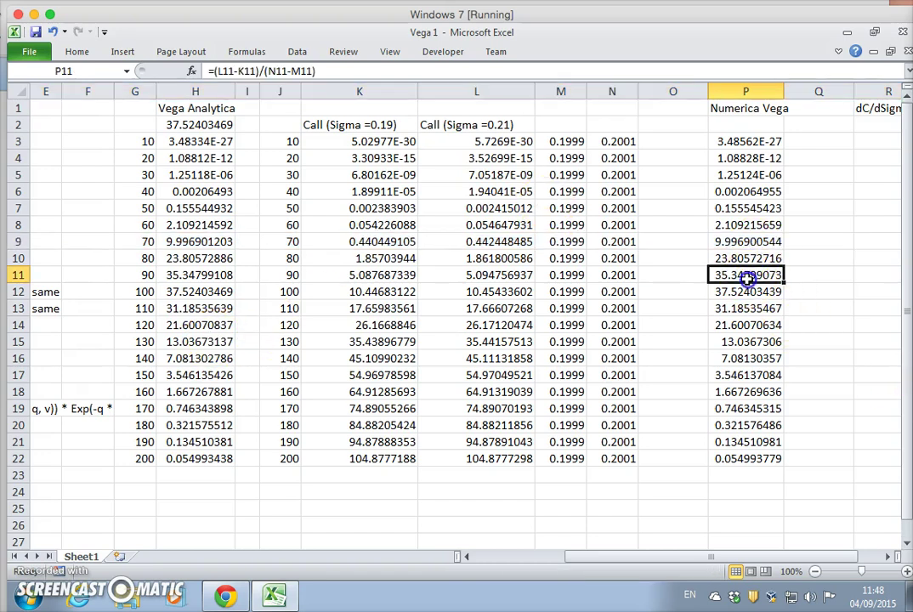
pyautogui.click(17, 275)
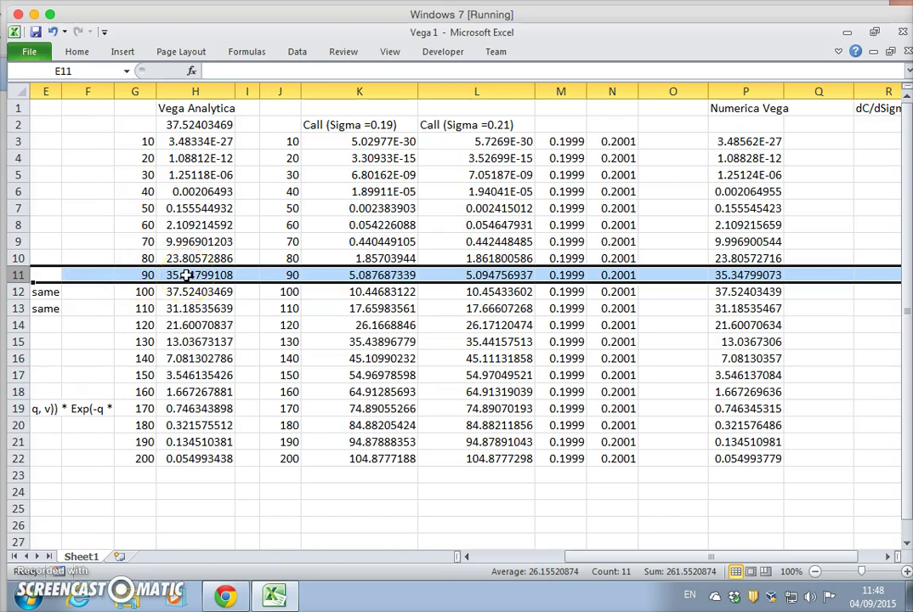